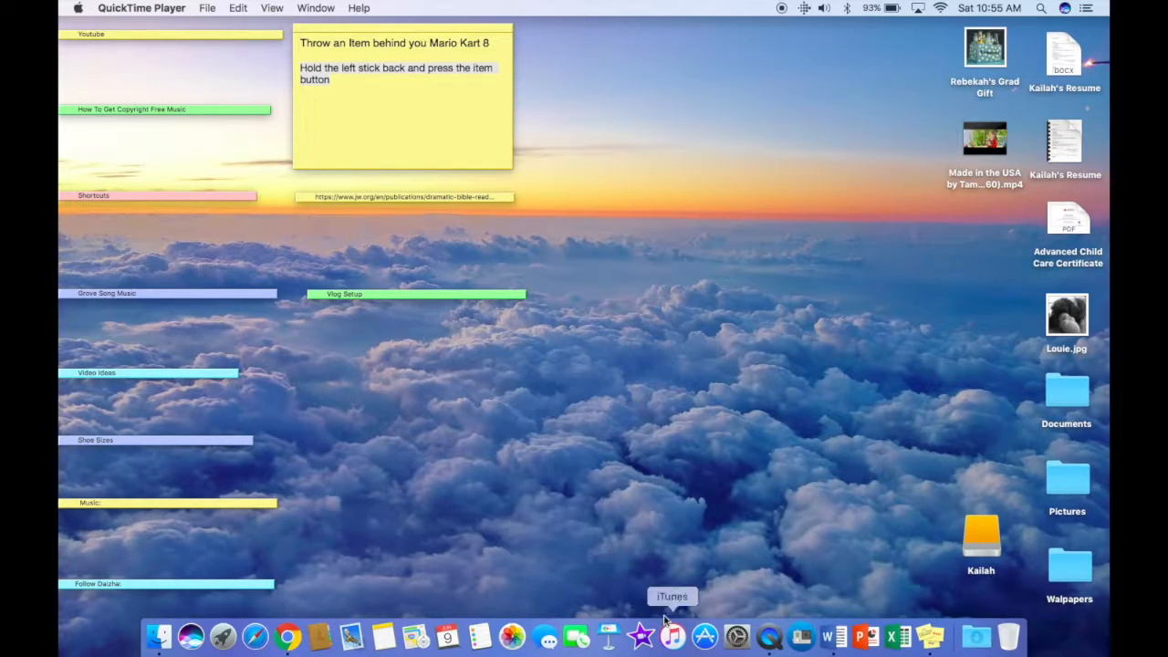
Step: Switch to iMovie and show its projects browser in full screen
click(641, 638)
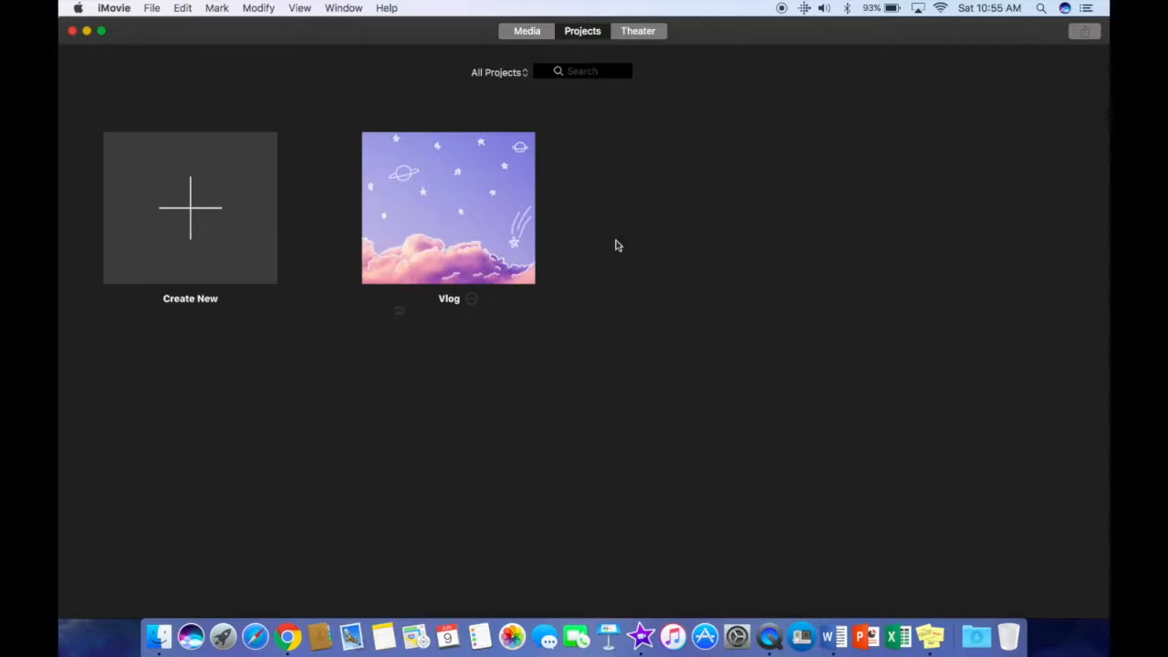
key(F4)
key(F3)
click(792, 562)
click(101, 31)
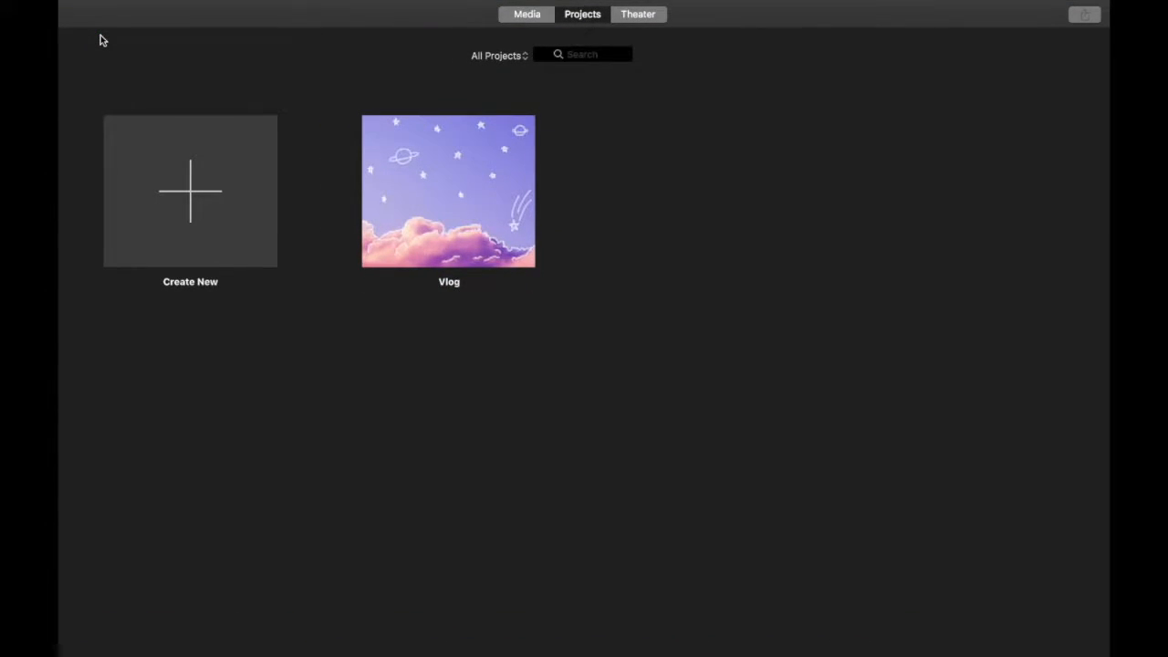
Step: Go back to the desktop and open the iMovie Library stored on the external drive
key(F3)
click(692, 322)
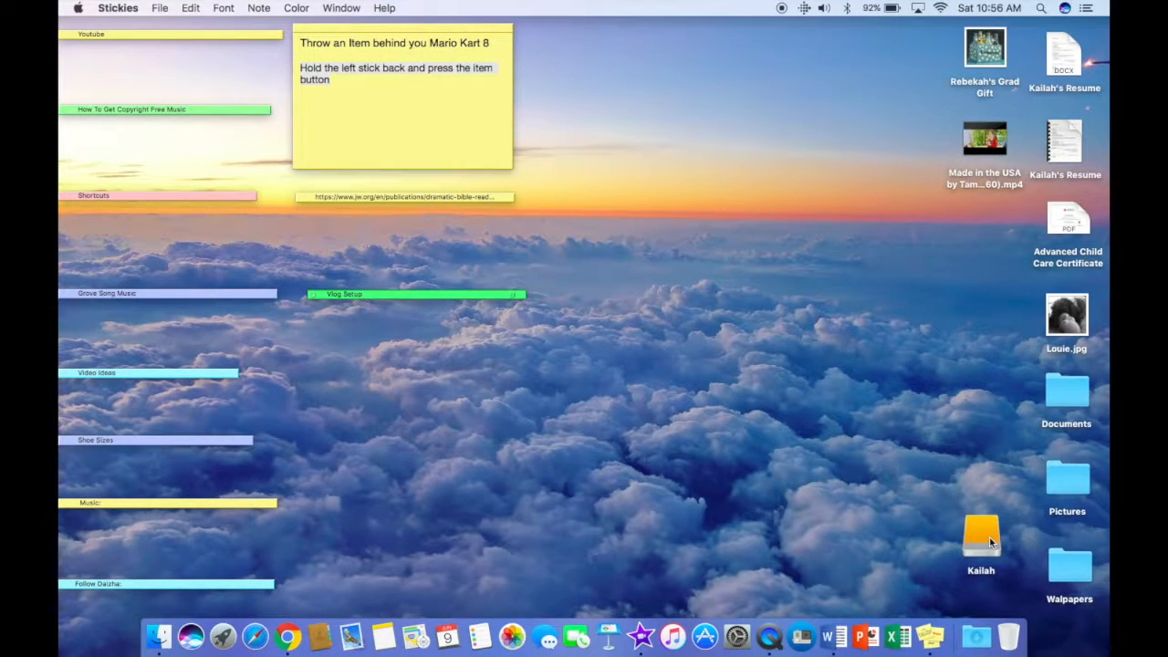
double_click(989, 537)
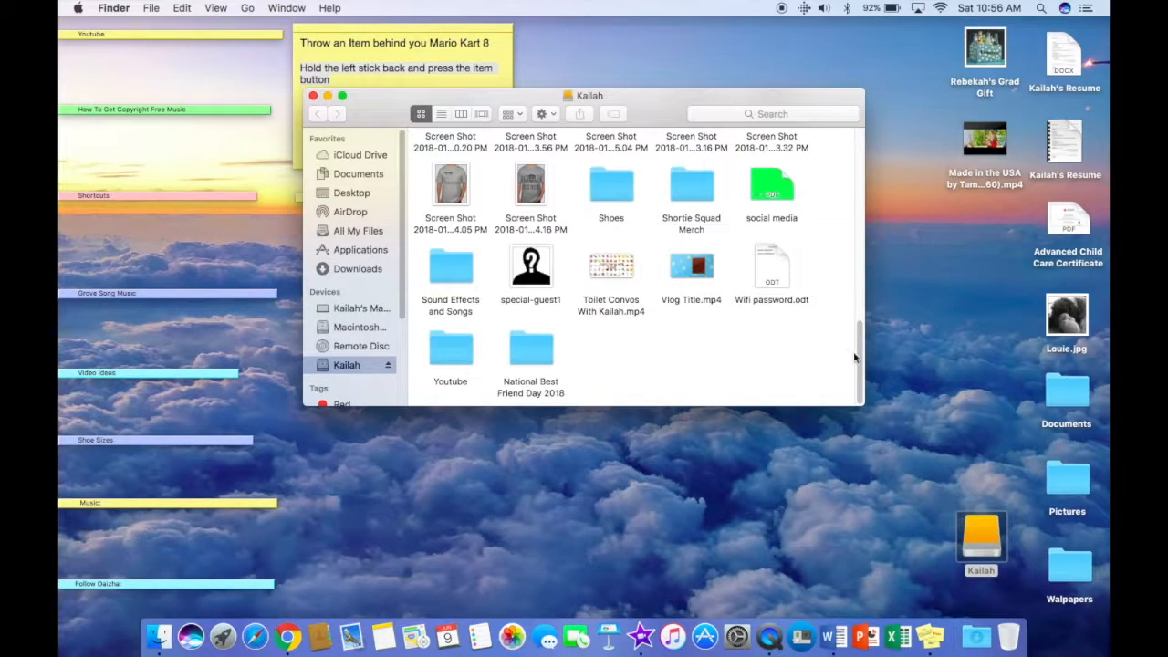
drag(854, 358, 836, 204)
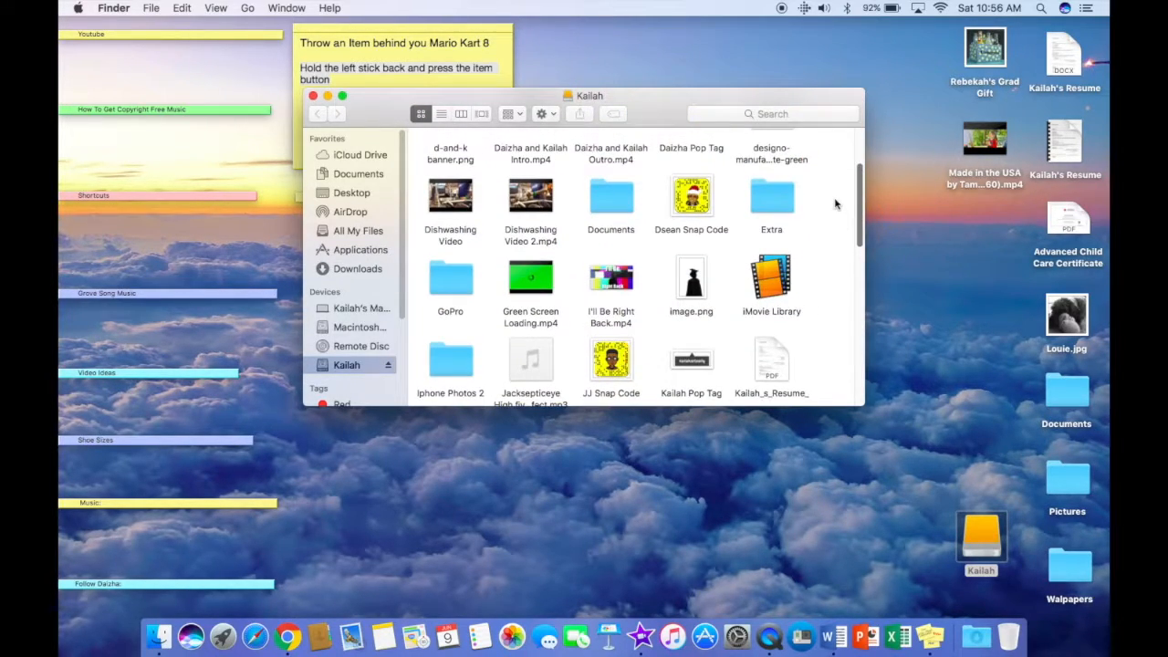
double_click(768, 280)
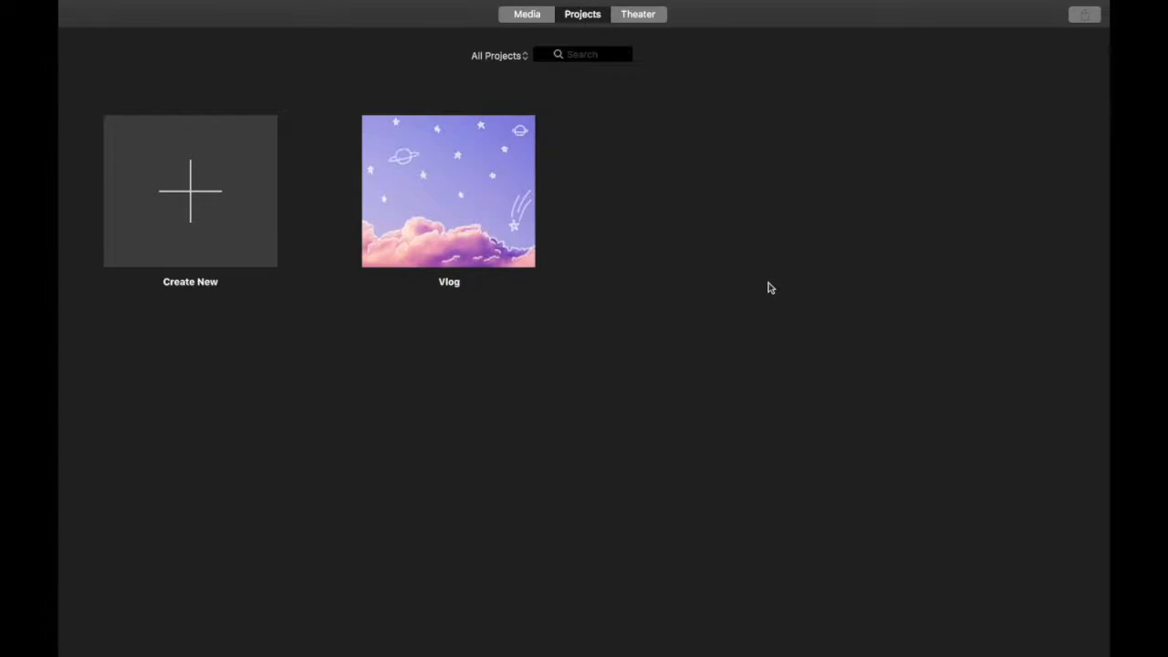
Step: Create a new movie project and store it in the library named iMovie Library
click(482, 172)
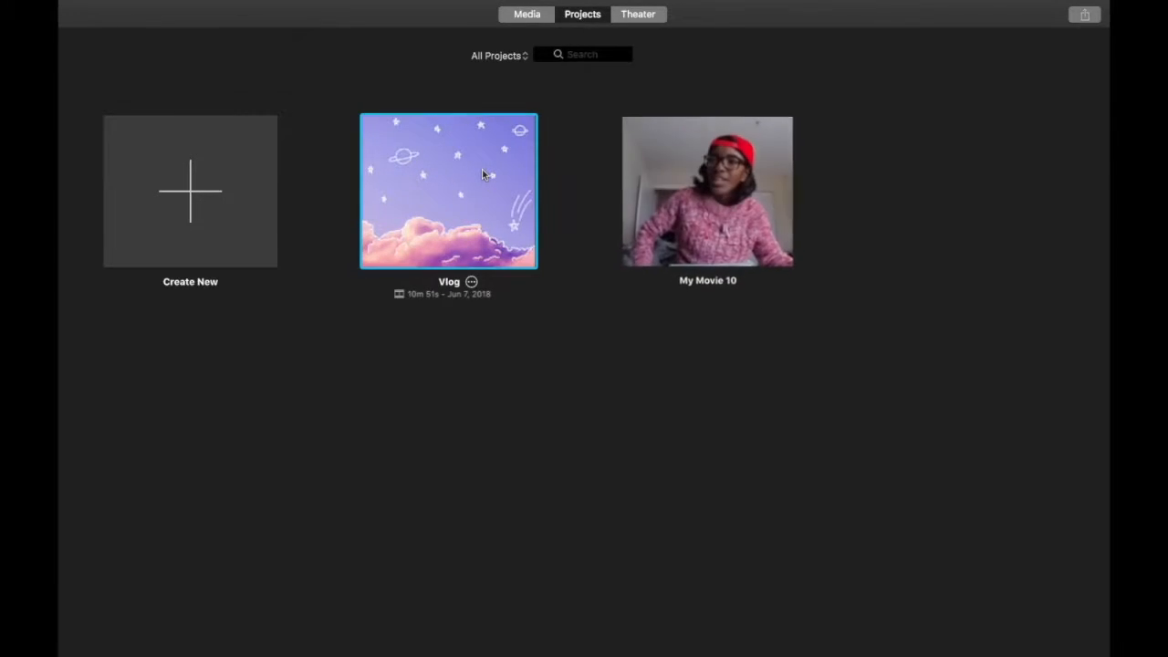
click(551, 427)
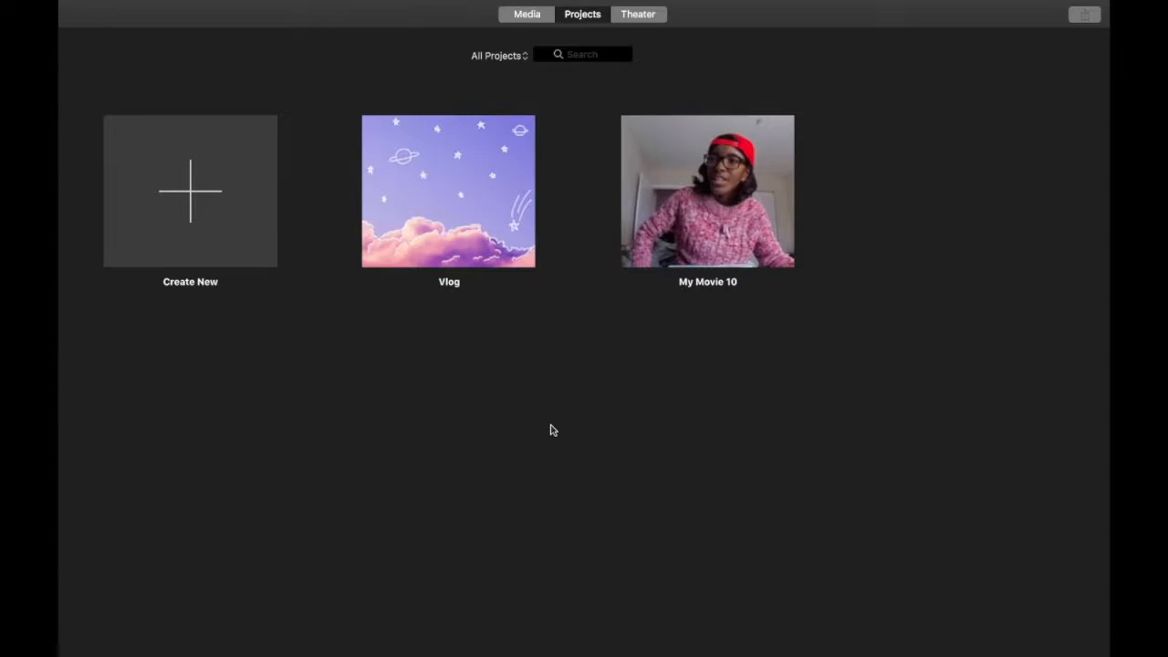
click(248, 202)
click(245, 272)
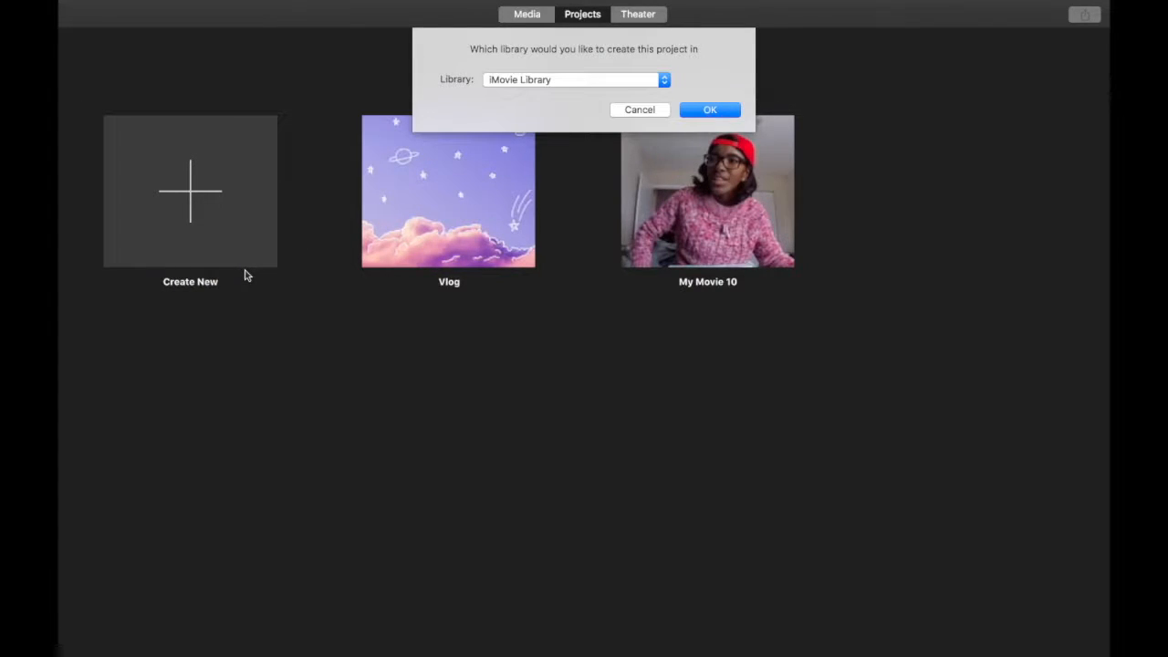
click(721, 113)
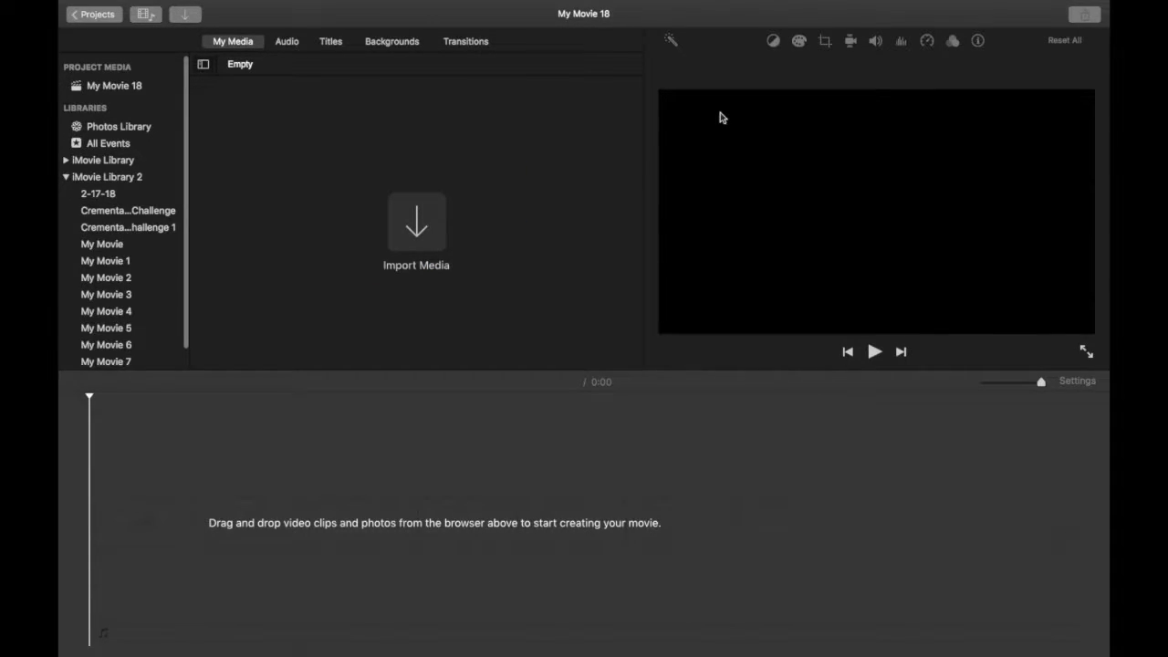
Step: Start importing media into the new project, using the external drive as the source
click(408, 235)
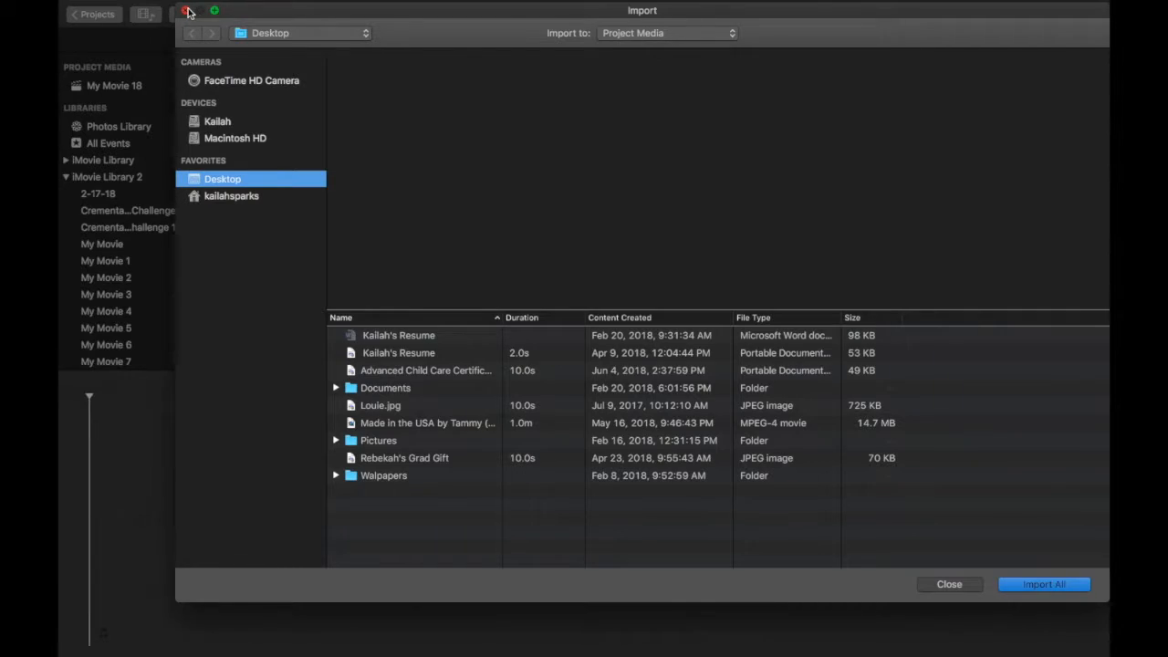
click(187, 11)
click(417, 234)
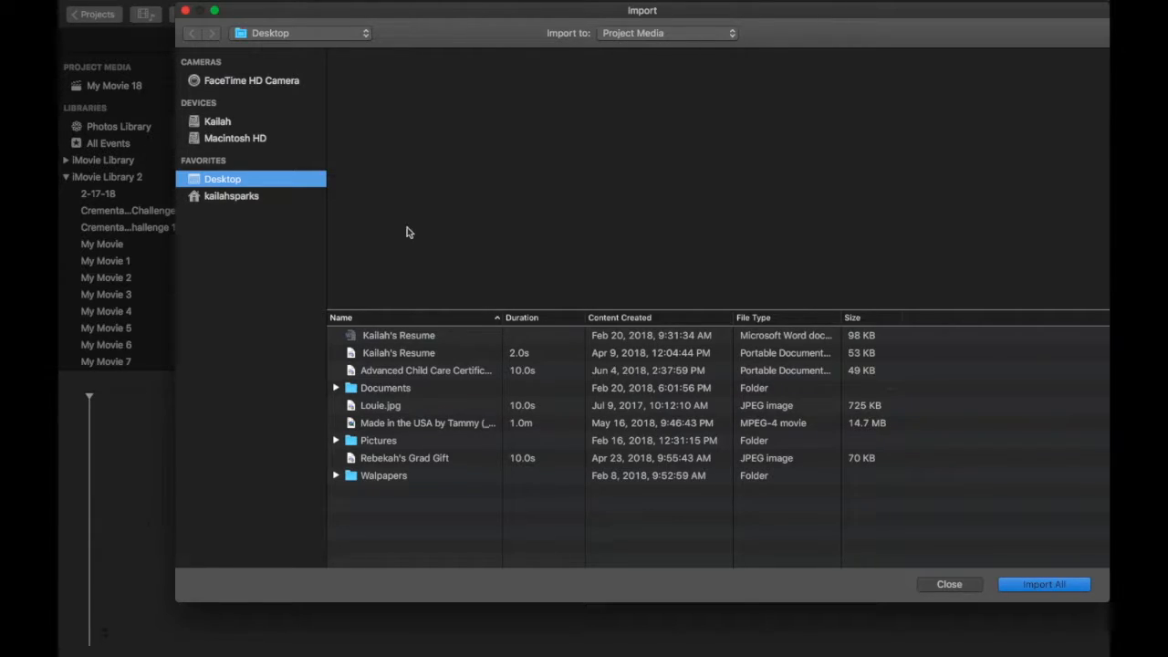
click(279, 124)
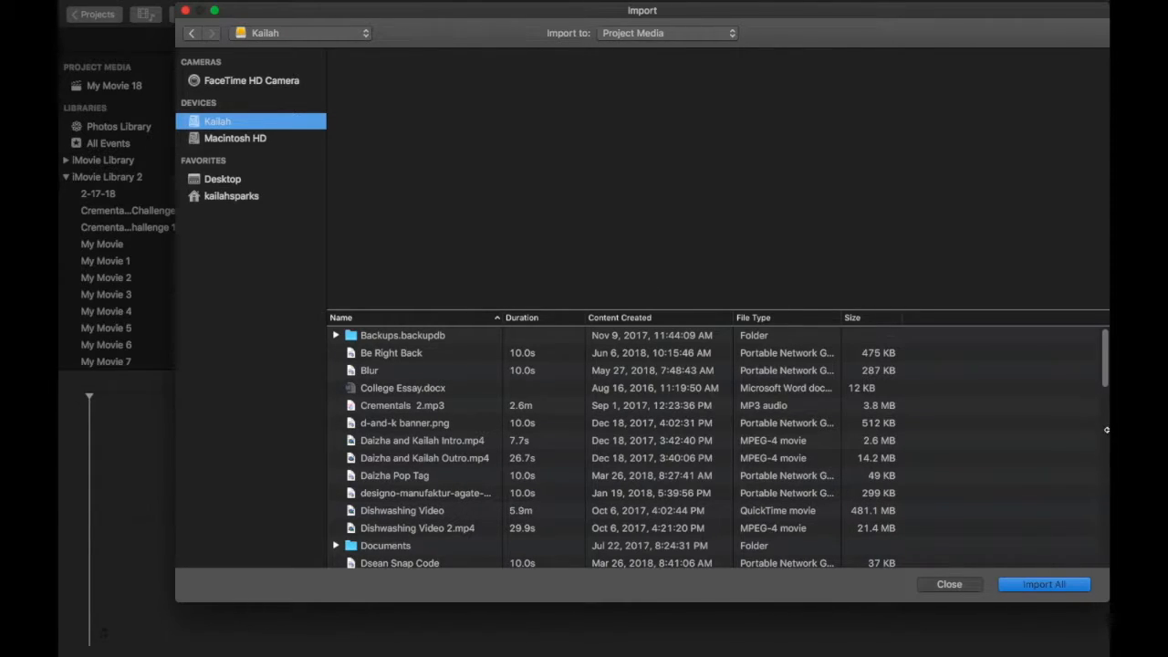
Step: Import the green-screen overlays, the title and background clips and the Mario Kart 8 Deluxe gameplay video into the project media
mouse_move(1105, 361)
mouse_down()
mouse_move(1104, 384)
mouse_move(1106, 345)
mouse_up()
drag(1106, 347, 1104, 438)
click(402, 403)
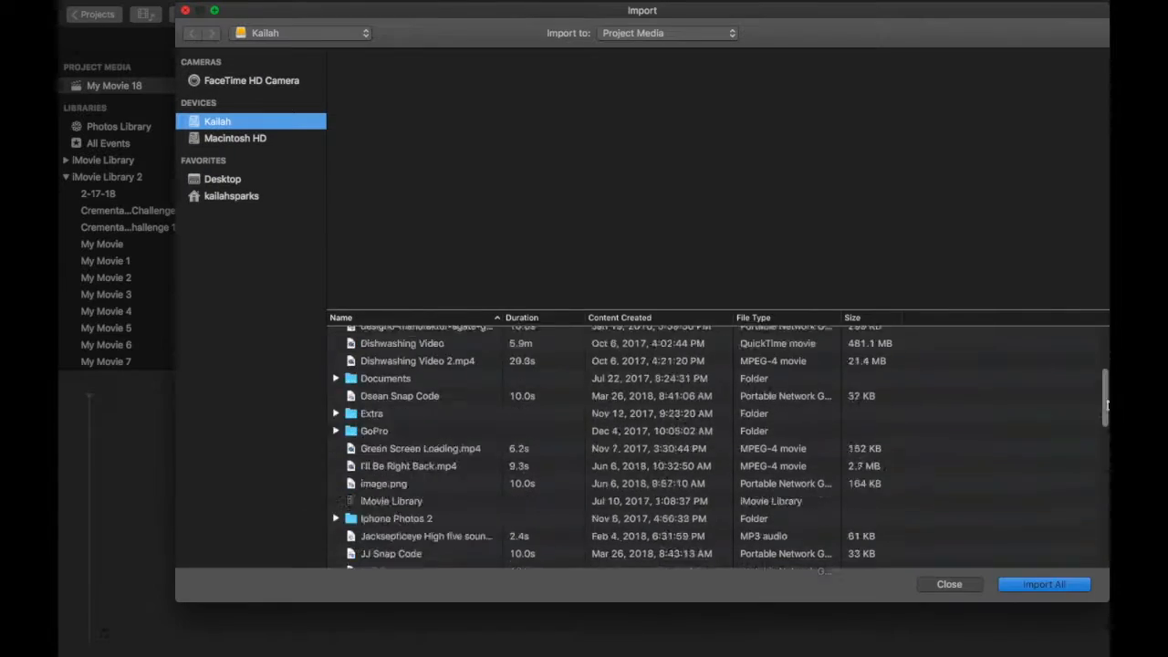
drag(1103, 402, 1104, 429)
double_click(589, 443)
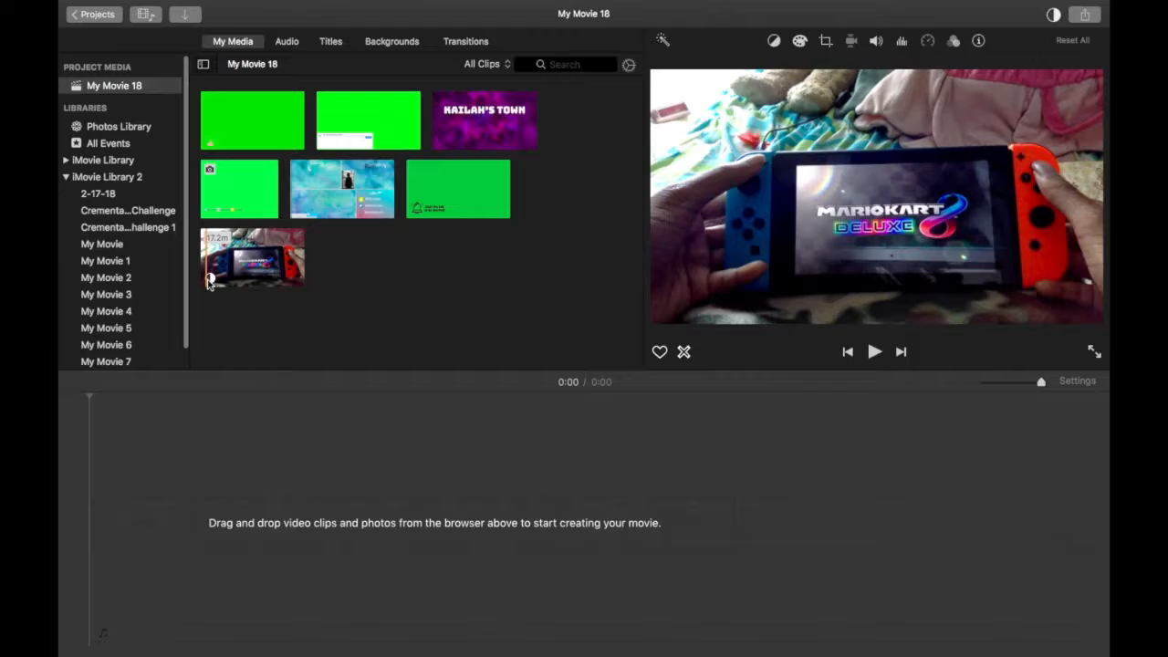
Step: Add the 17.2-minute gameplay clip to the empty timeline and enlarge the timeline scale so it shows as a filmstrip
drag(267, 258, 255, 511)
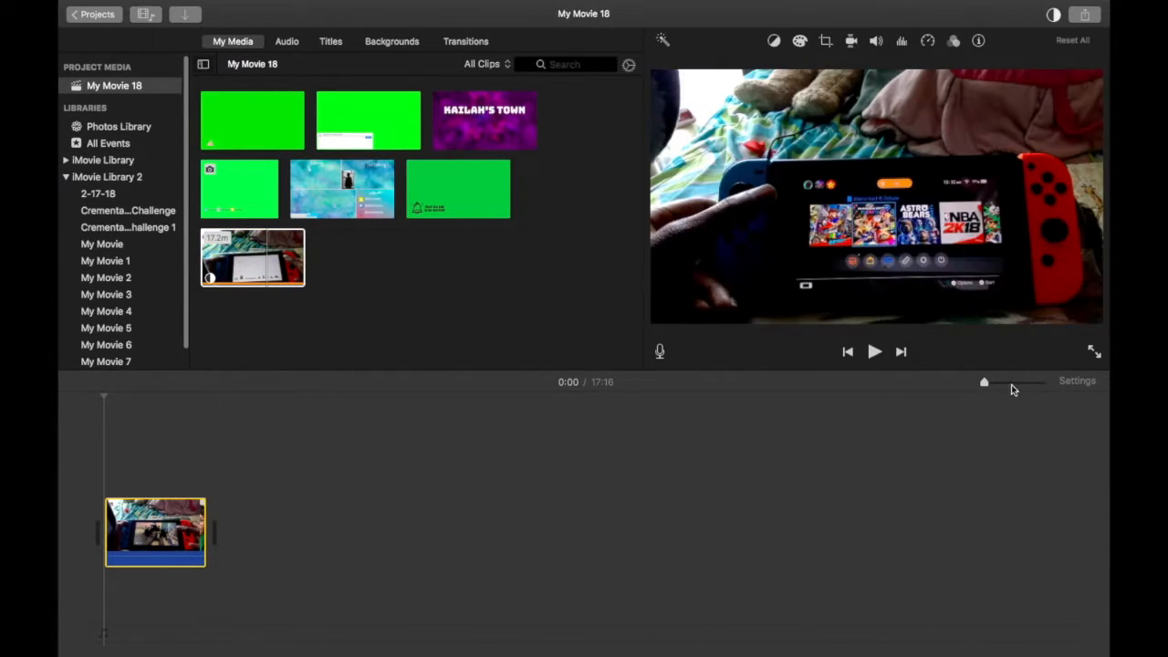
drag(986, 381, 993, 384)
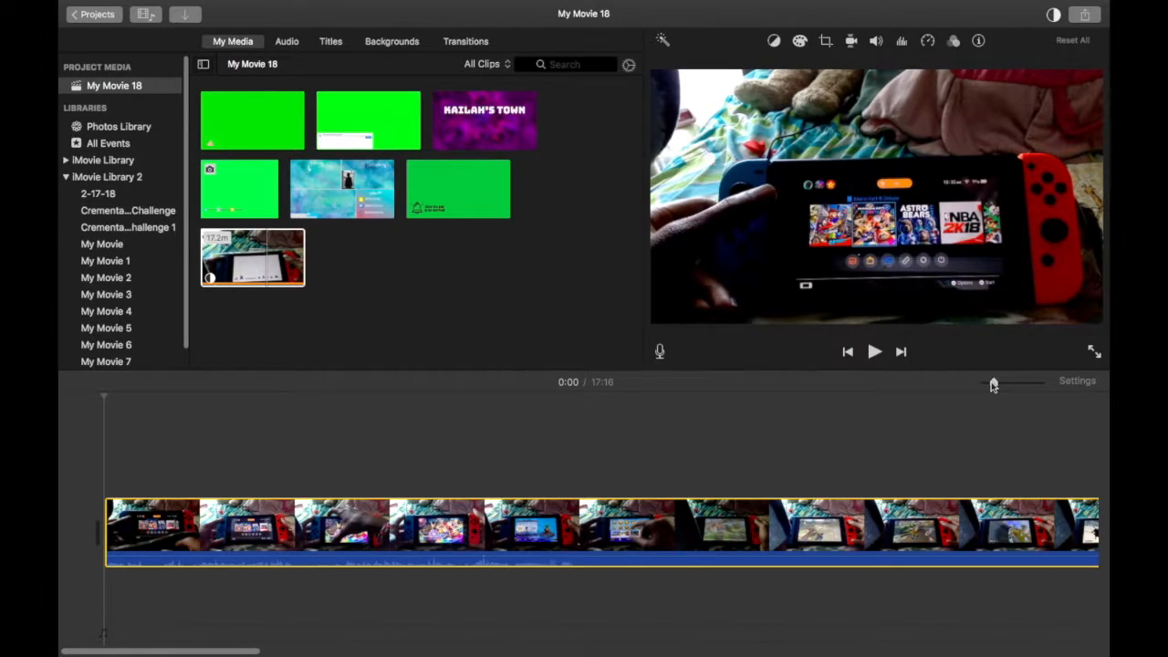
drag(993, 384, 983, 387)
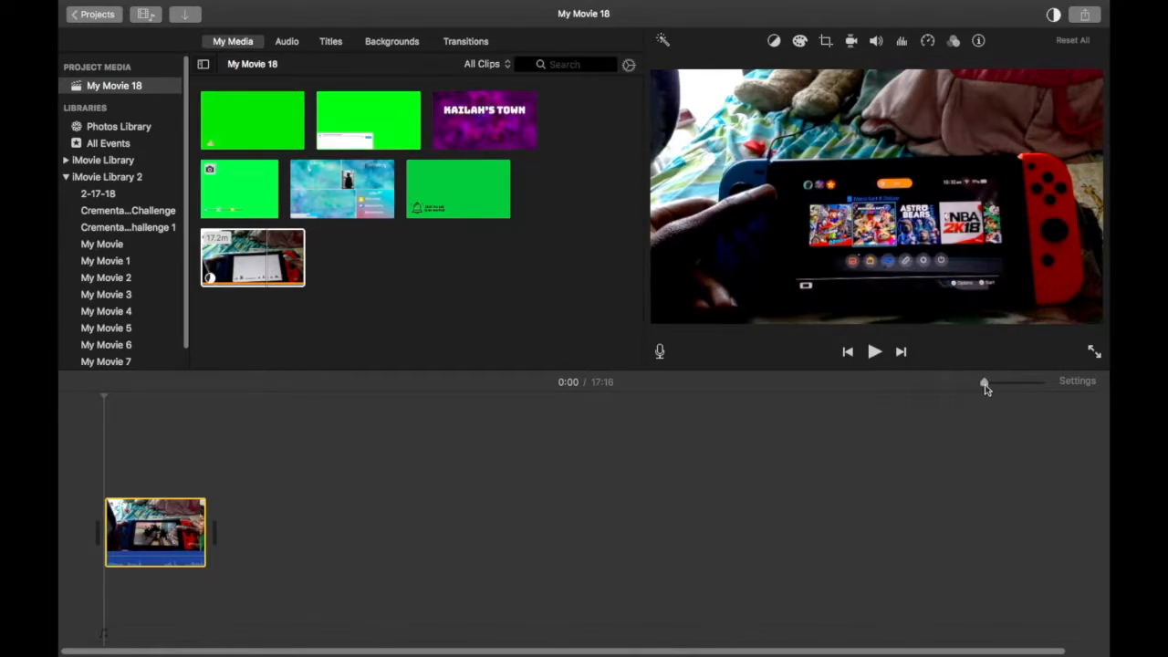
drag(984, 385, 990, 384)
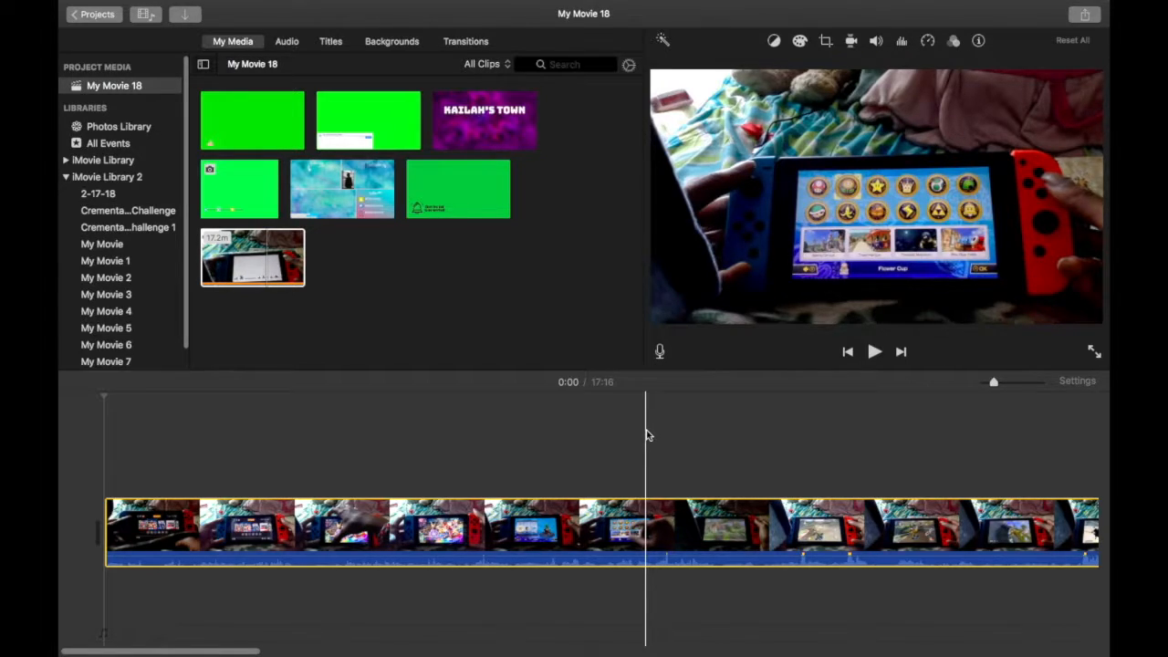
Step: Split the gameplay clip near its beginning, at about 3 seconds
right_click(642, 519)
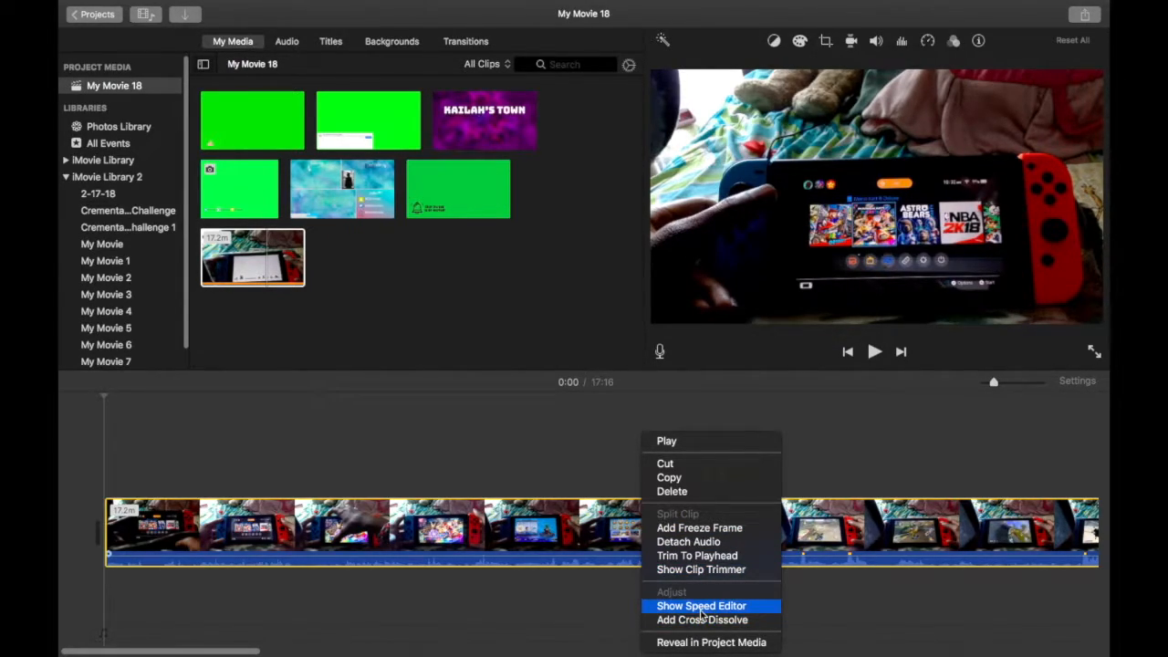
click(611, 592)
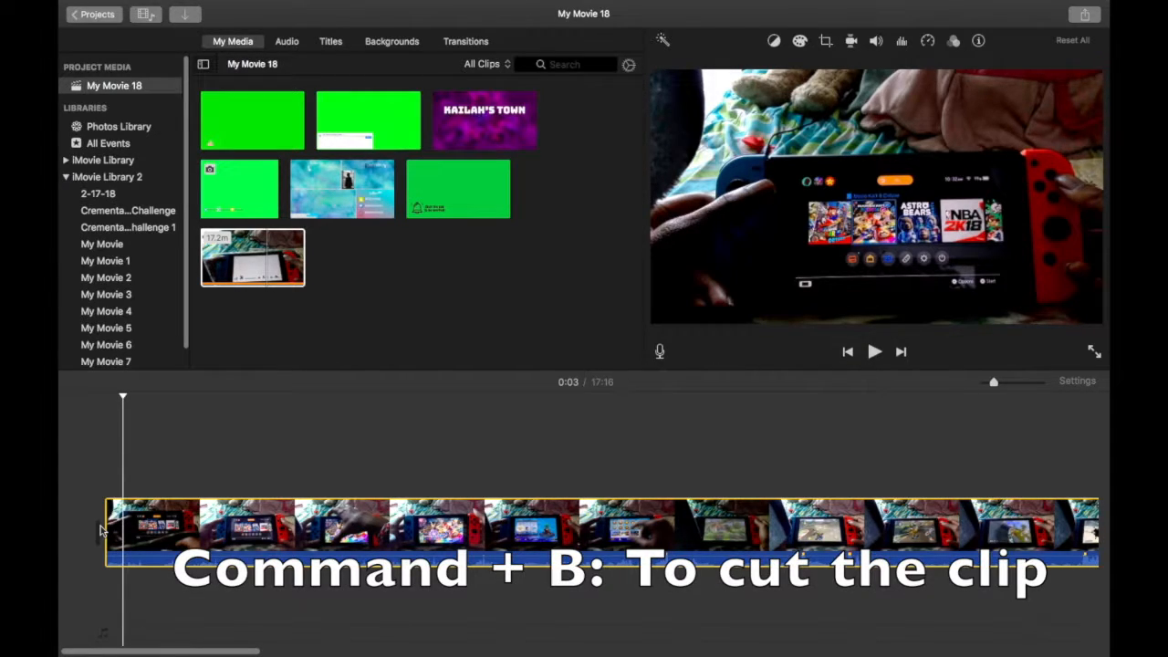
key(super+b)
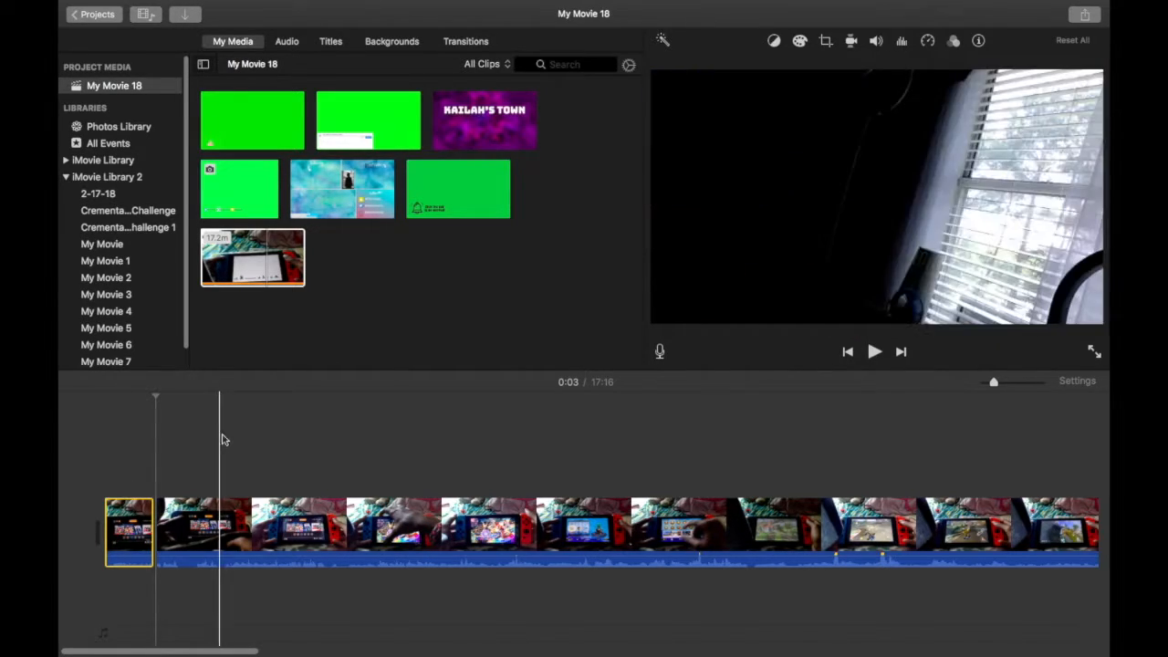
Step: Insert the 8-second purple title clip between the short opening piece and the rest of the gameplay
click(520, 112)
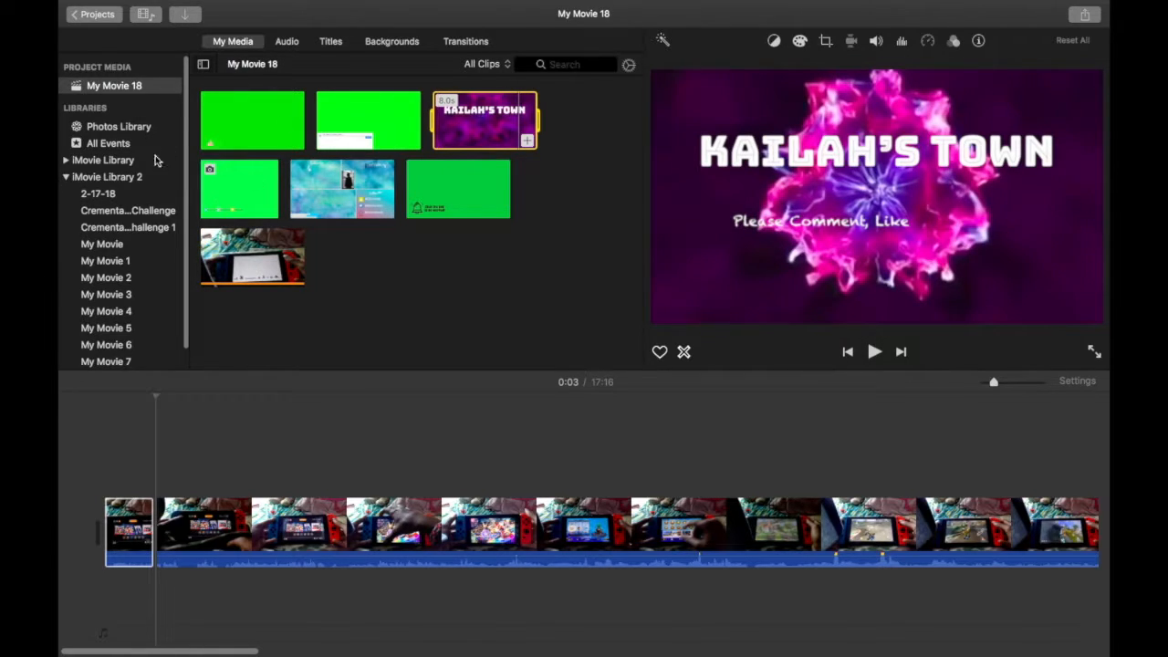
drag(464, 124, 151, 544)
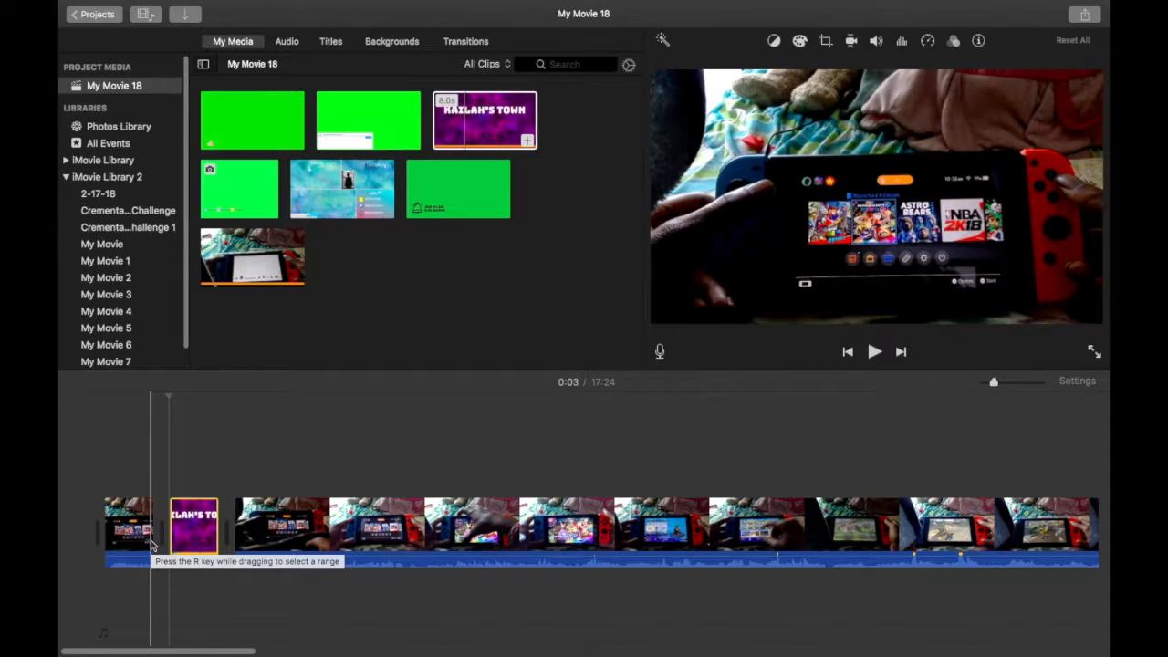
click(130, 544)
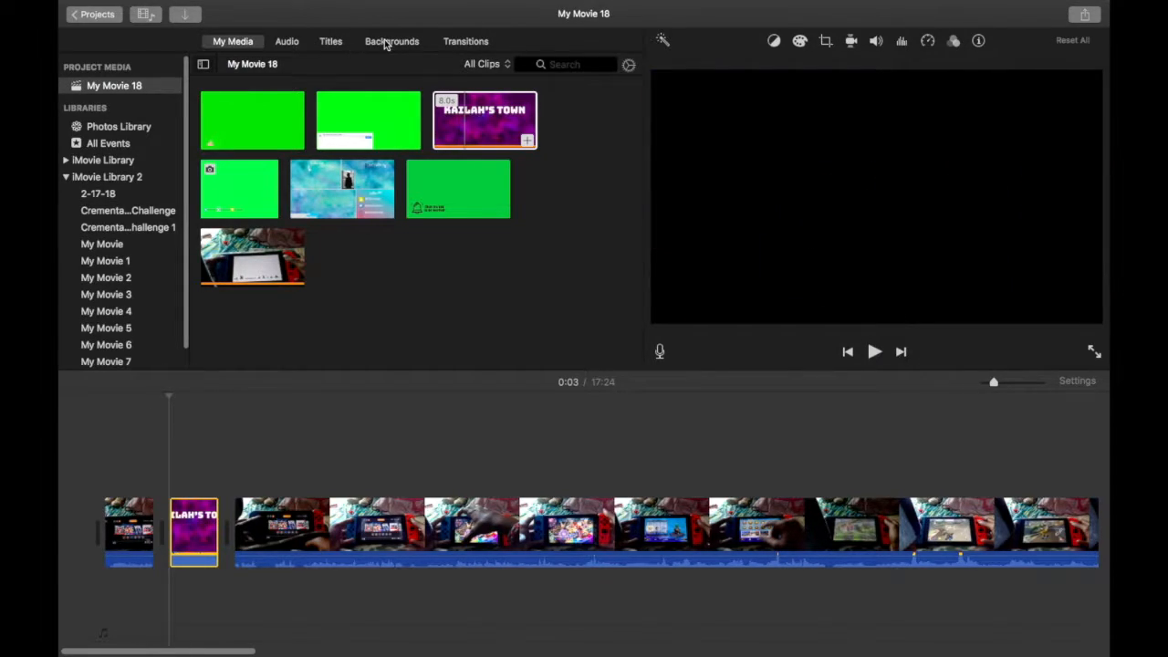
Step: Add a Cross Dissolve transition between the opening gameplay piece and the purple title clip
click(471, 43)
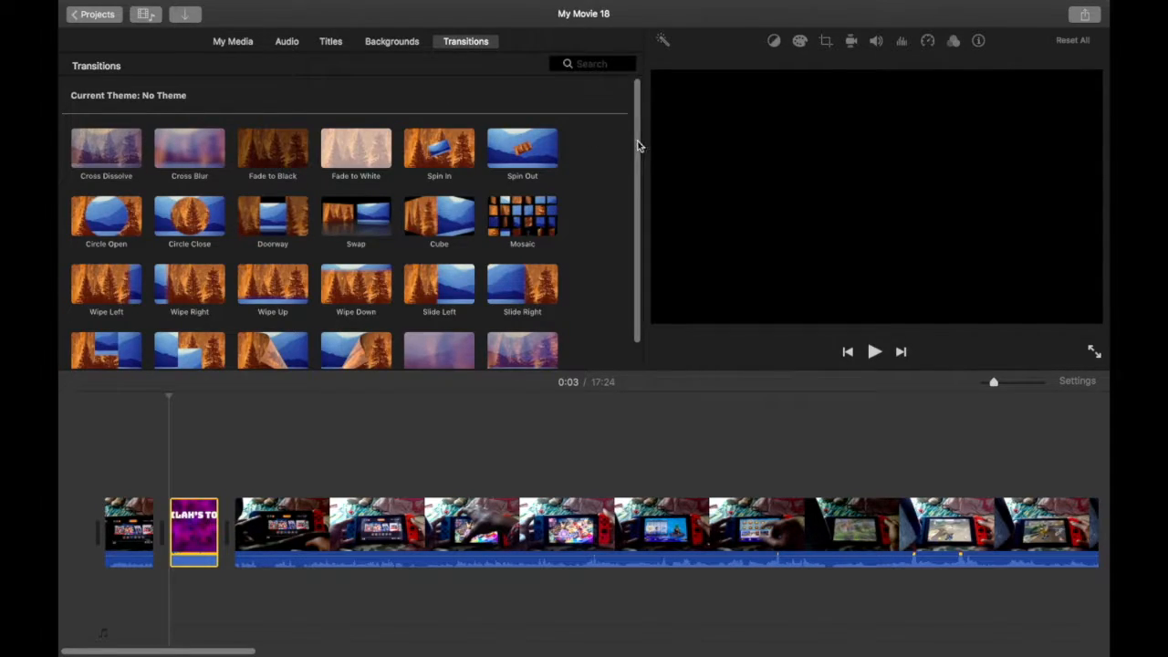
drag(638, 143, 635, 181)
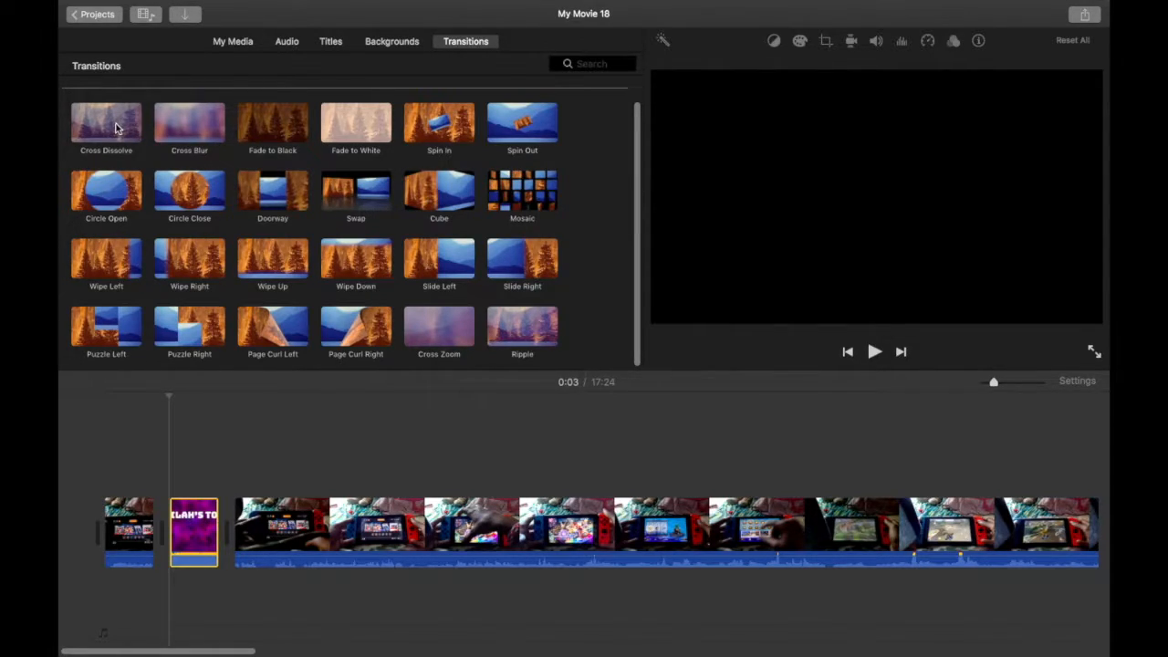
click(115, 129)
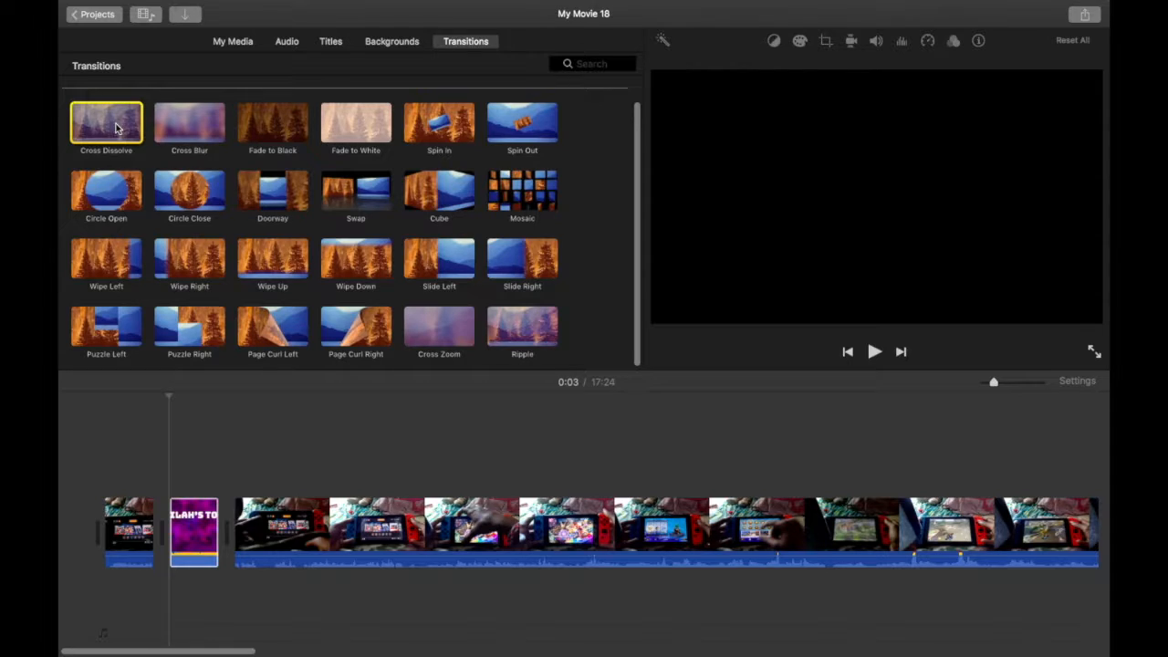
drag(116, 128, 164, 530)
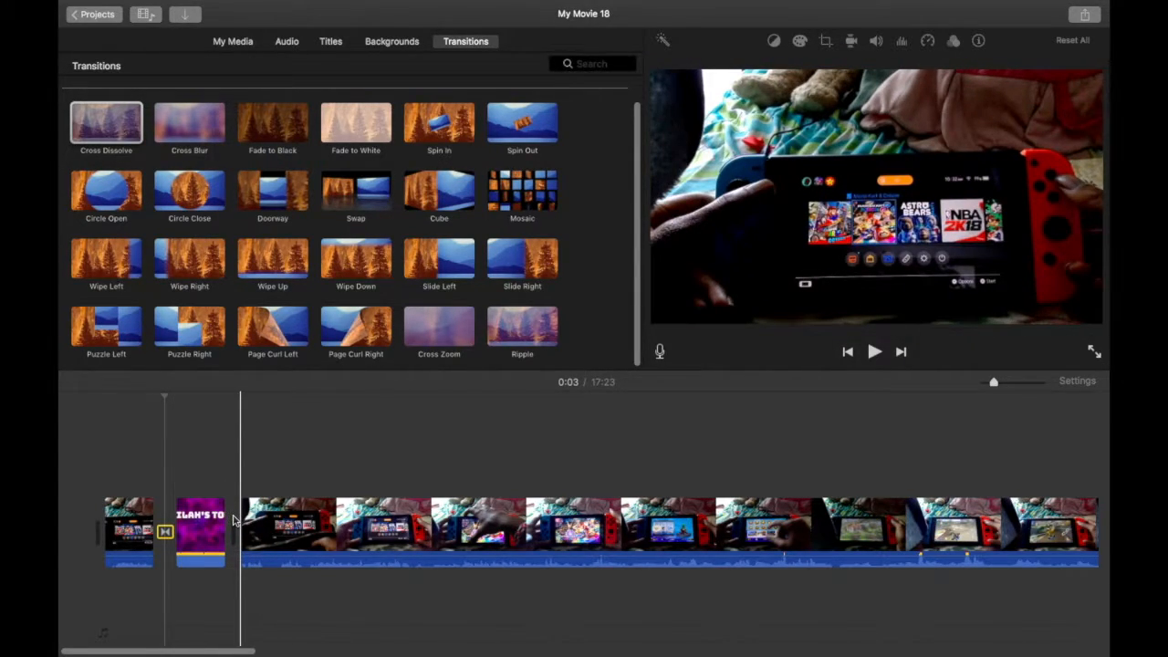
Step: Return to the project media and play the timeline from its start to check the opening and its transition
click(234, 42)
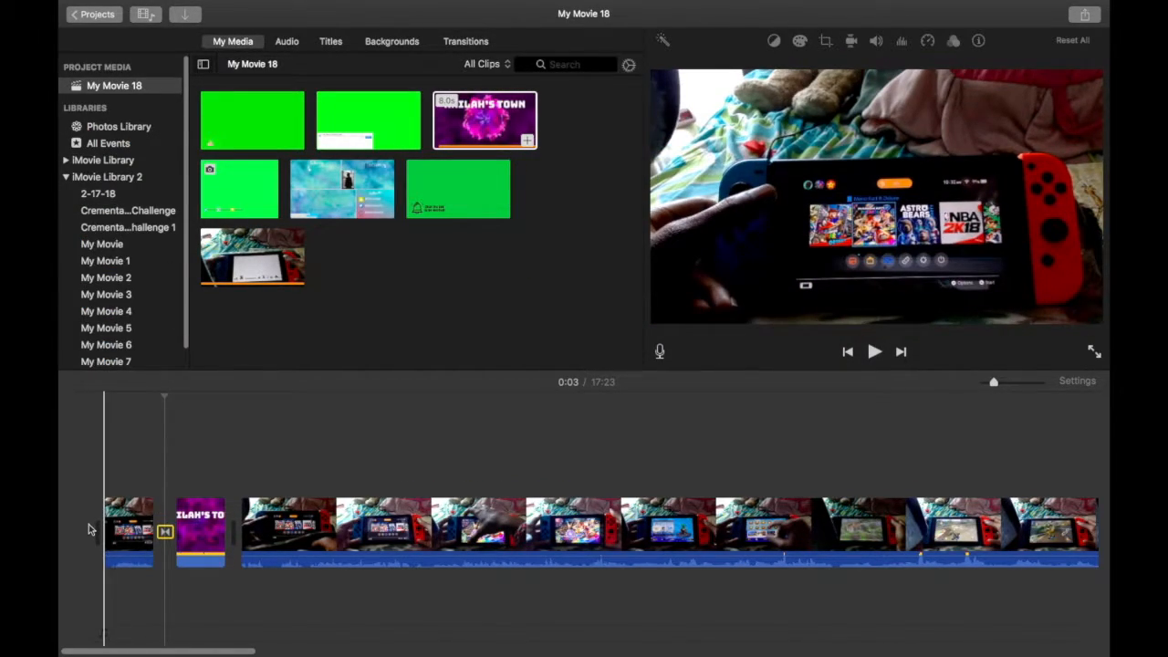
key(space)
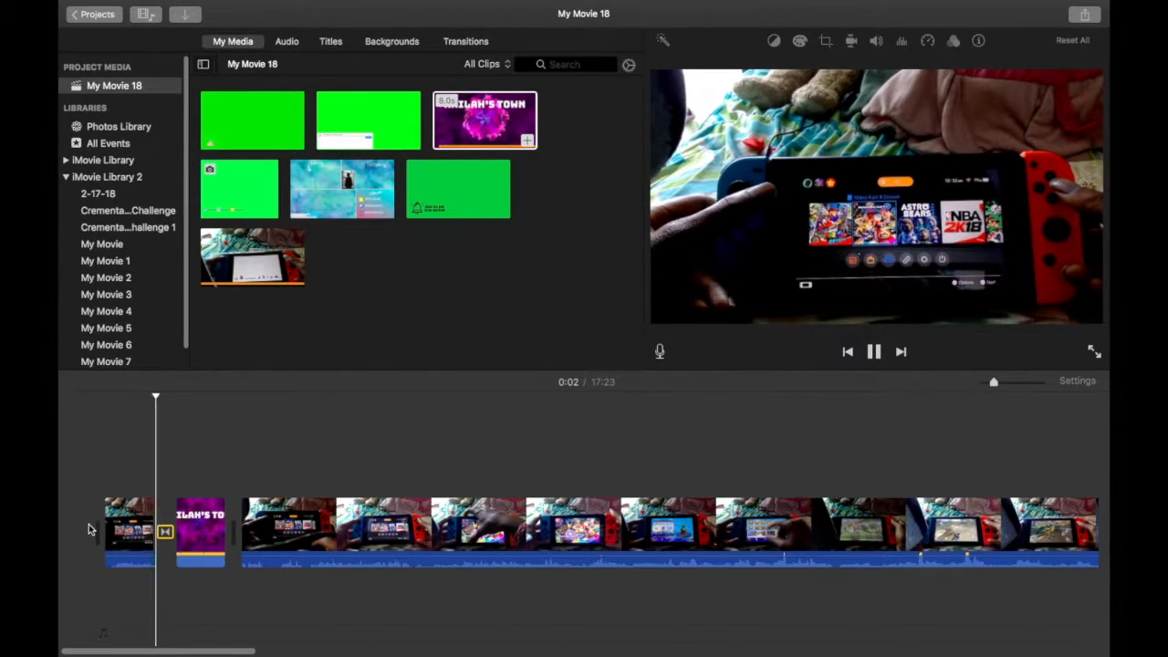
key(space)
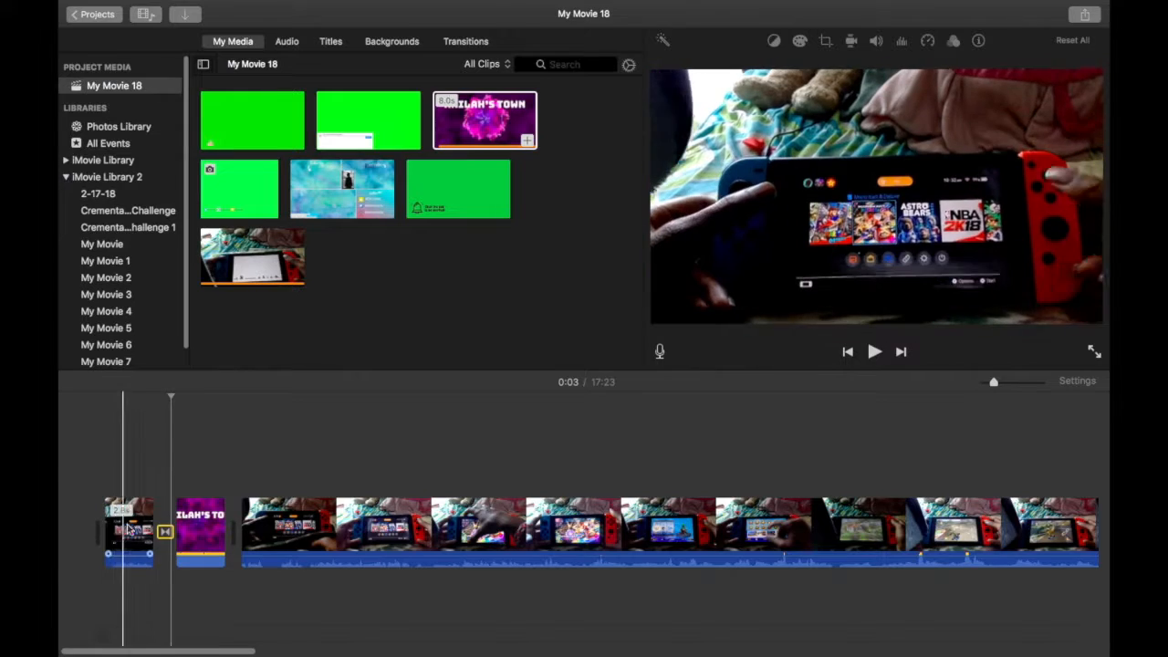
Step: Adjust the end of the opening gameplay piece so that it lasts about 3.9 seconds
click(151, 520)
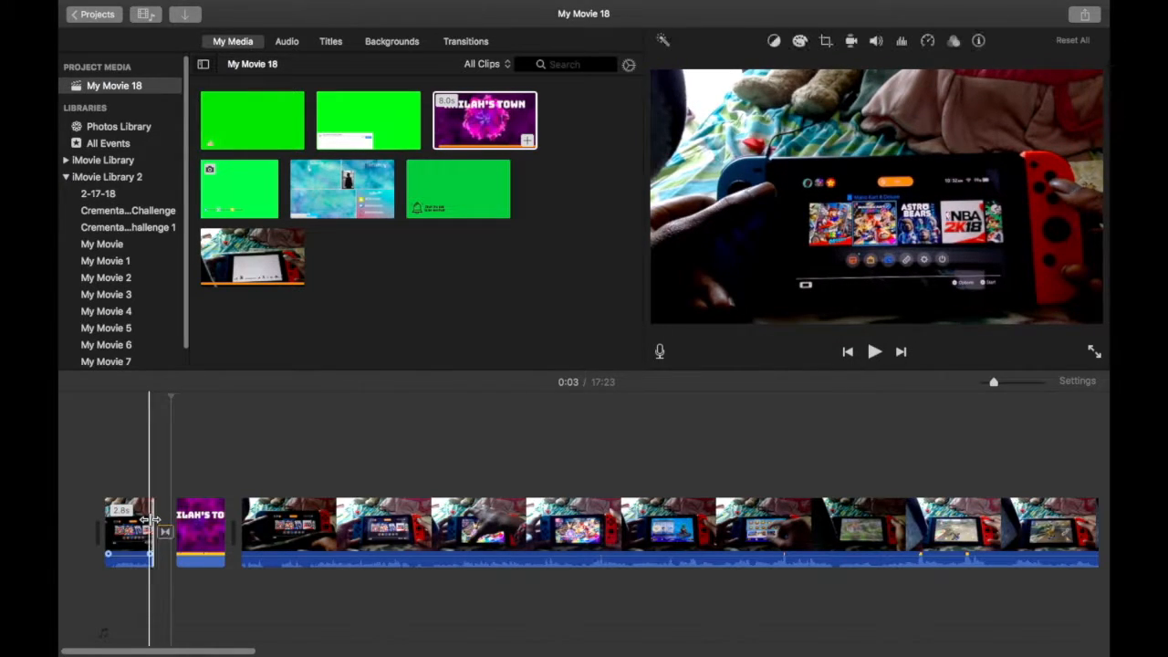
drag(151, 520, 155, 522)
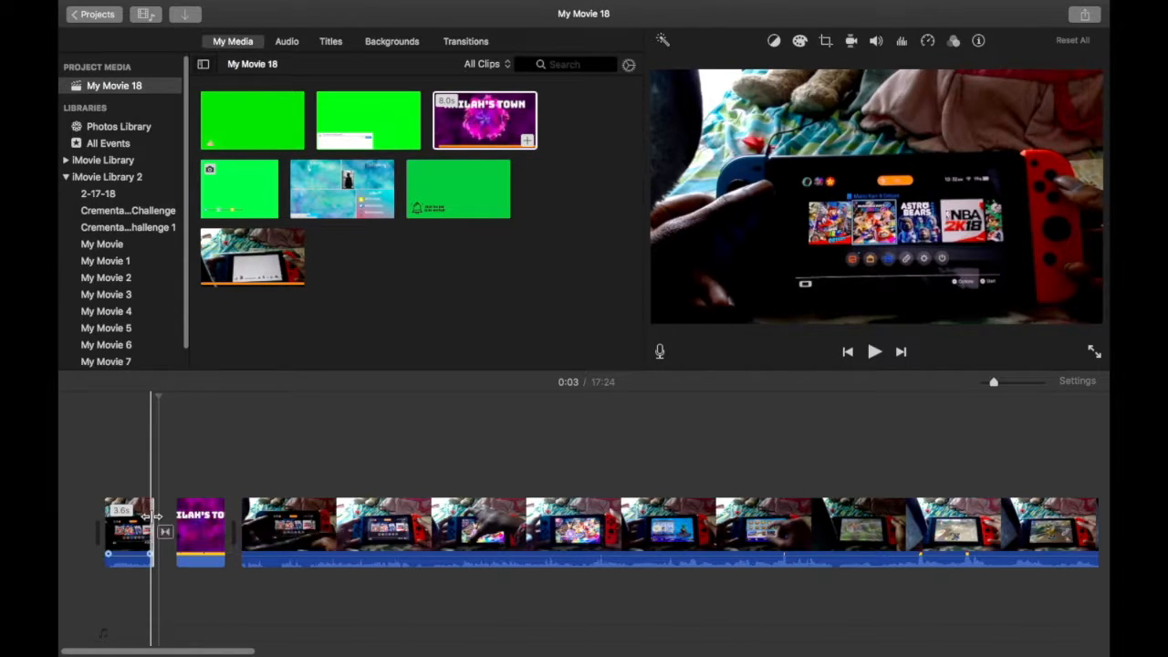
drag(149, 516, 144, 523)
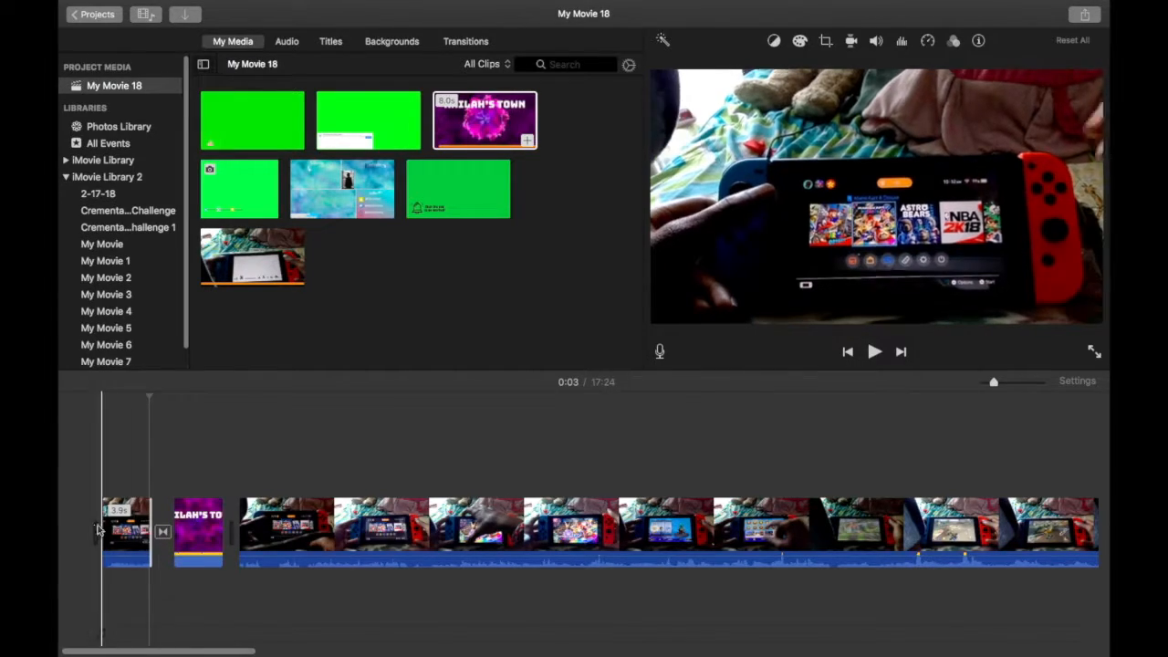
Step: Play the timeline from the start through the opening piece and the purple title clip into the gameplay
key(space)
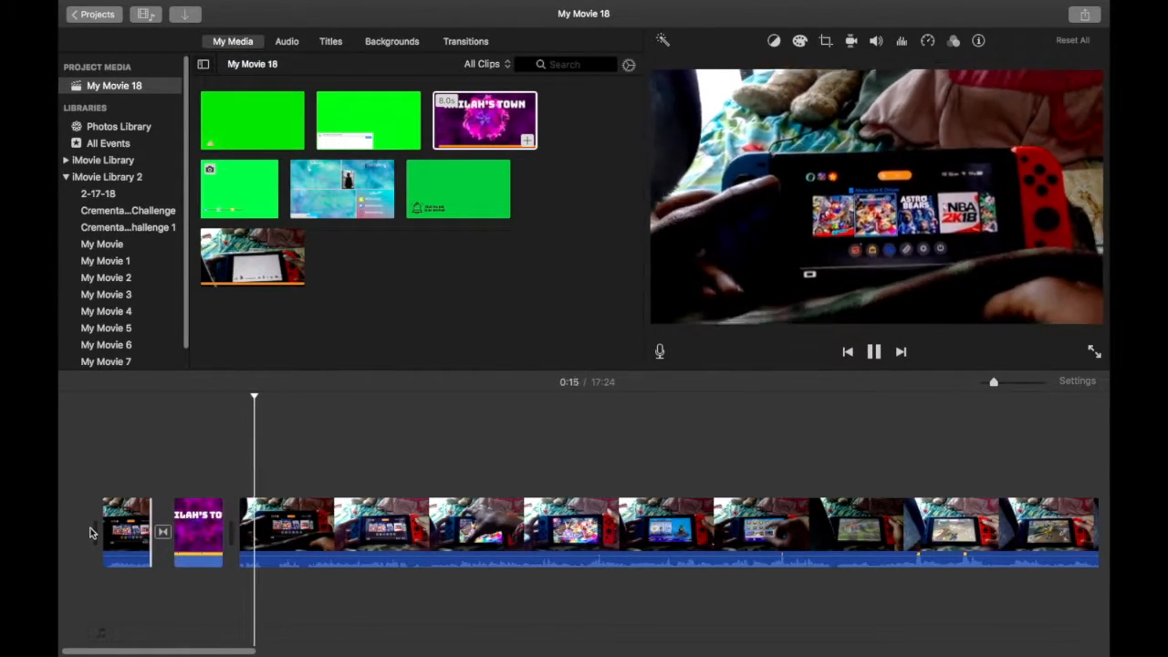
key(space)
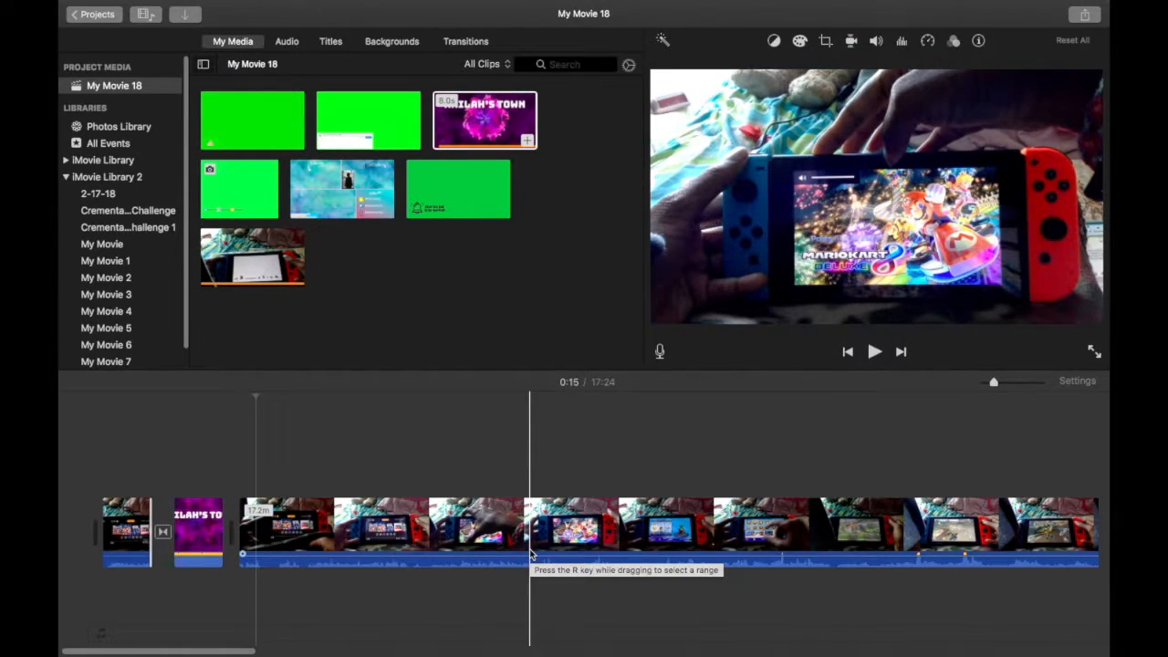
Step: Split the long gameplay clip at about 1:11 and 1:22 and delete the 11.2-second piece between the two cuts
key(super+b)
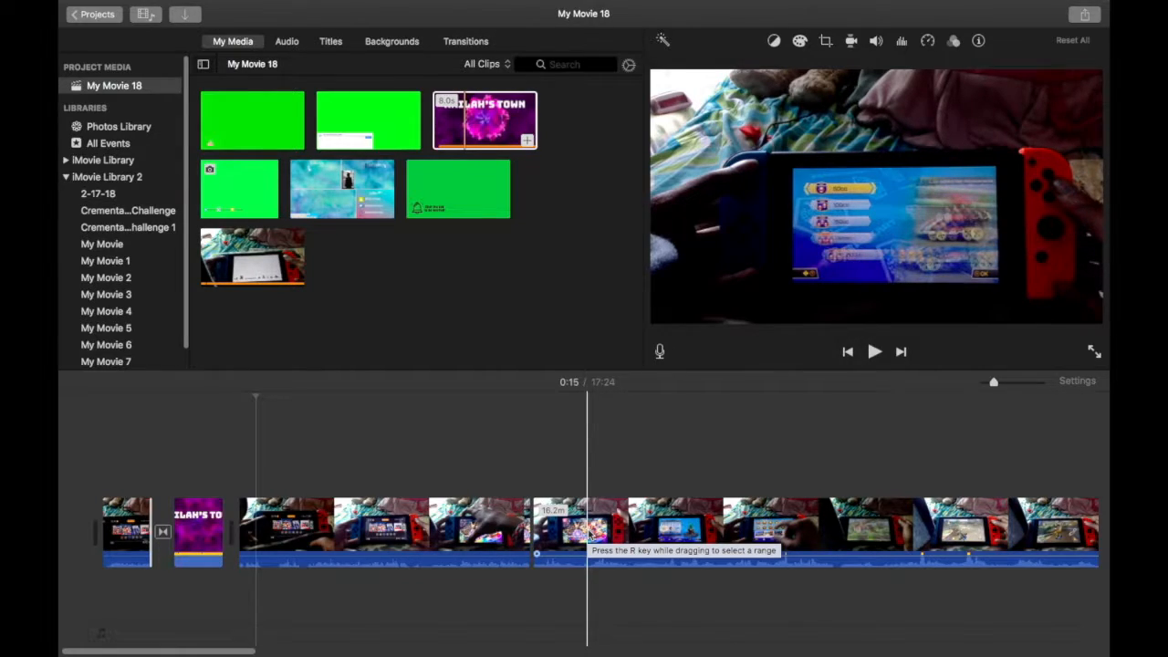
key(super+b)
click(565, 529)
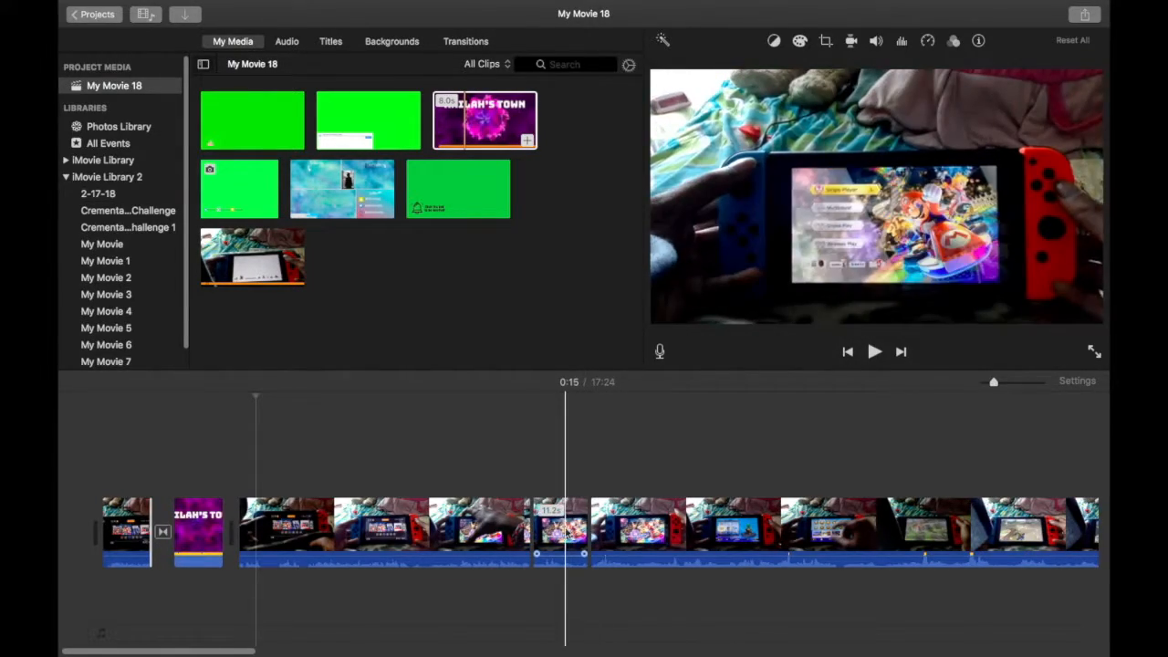
click(568, 536)
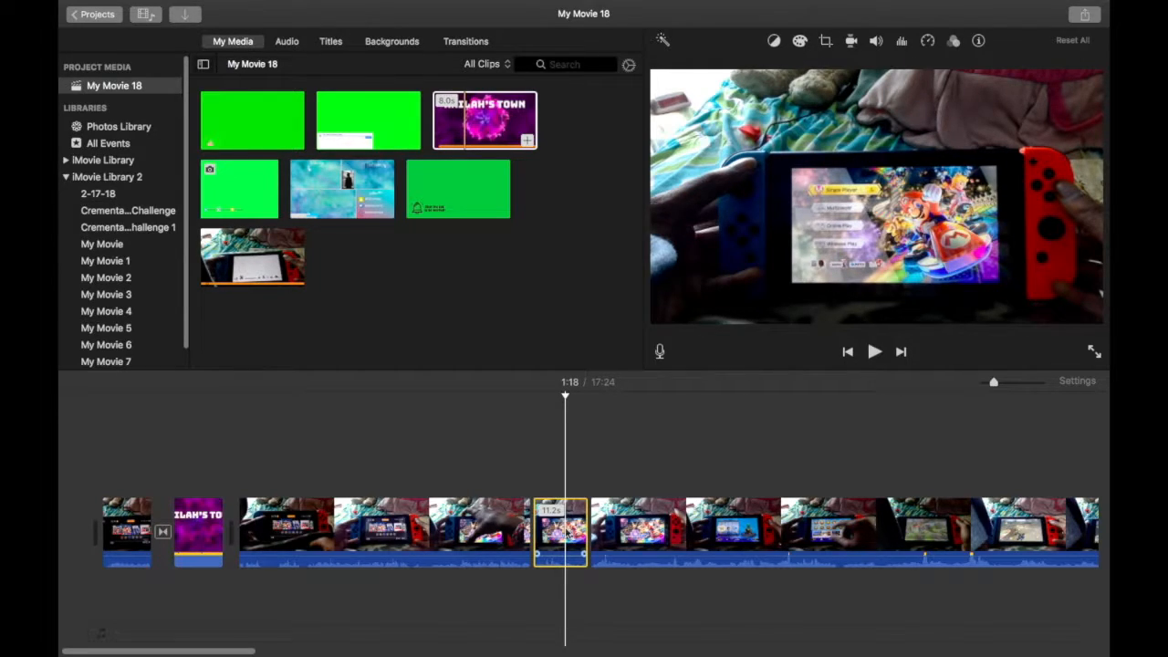
key(Delete)
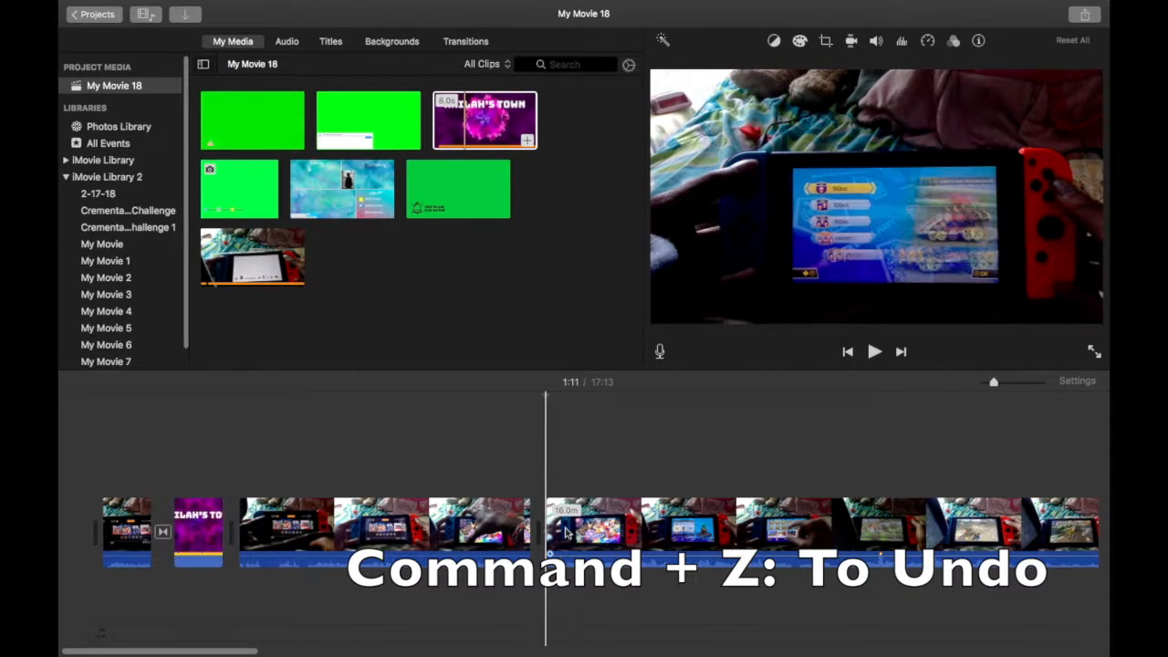
Step: Undo the piece's deletion and both splits in the long gameplay clip
key(super+z)
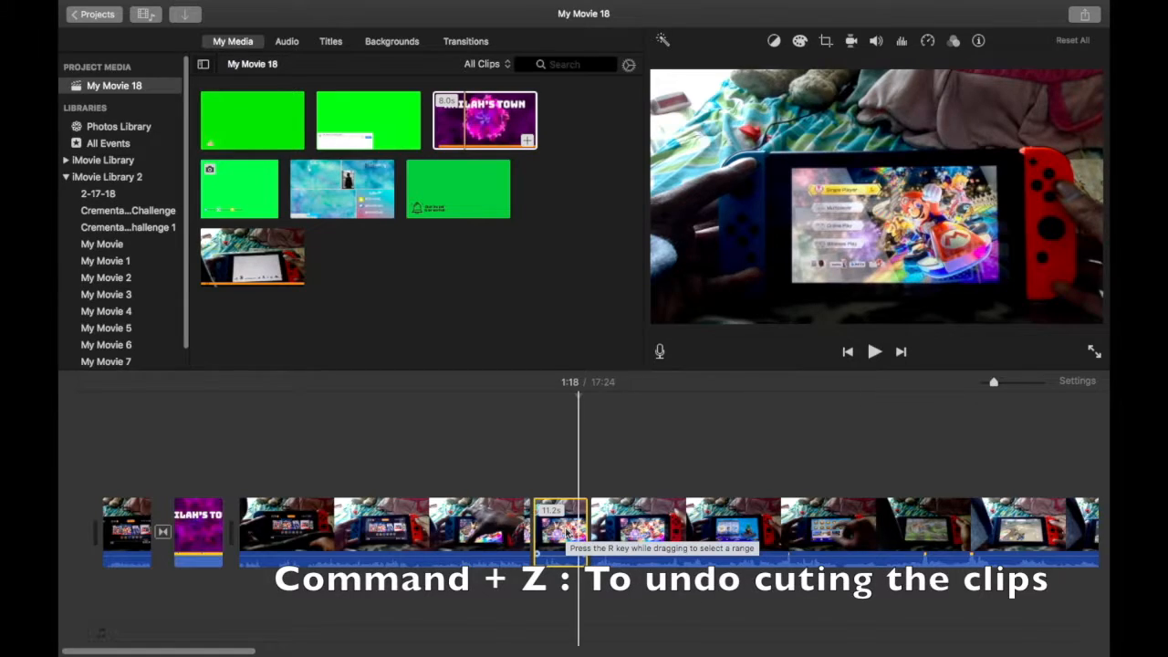
key(super+z)
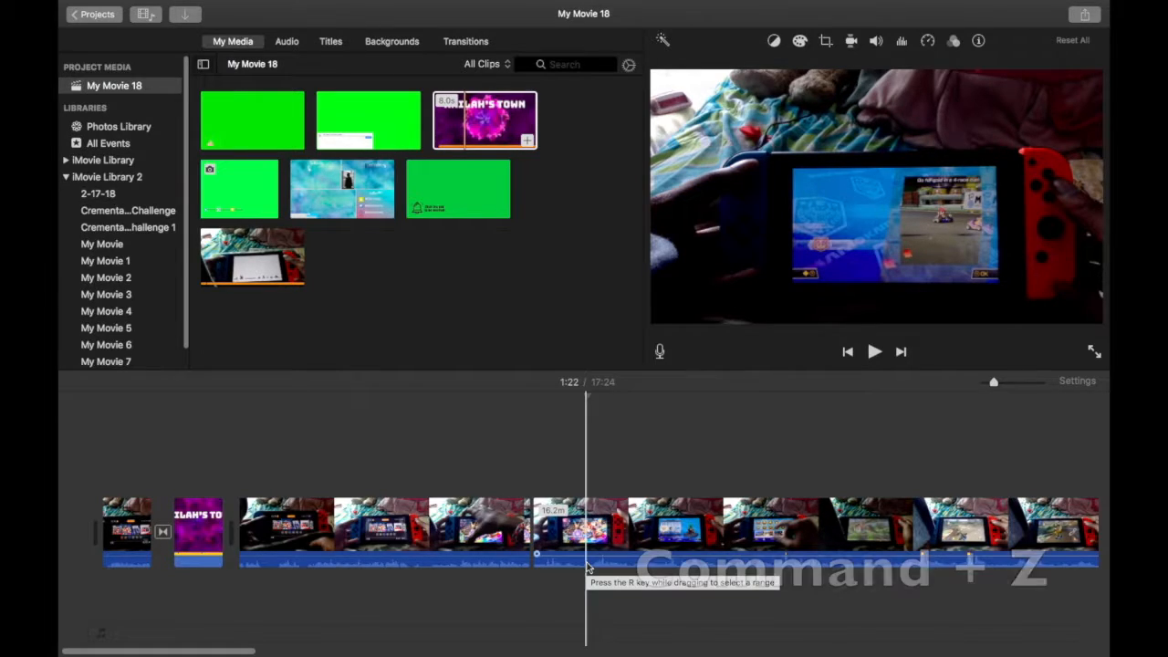
key(super+z)
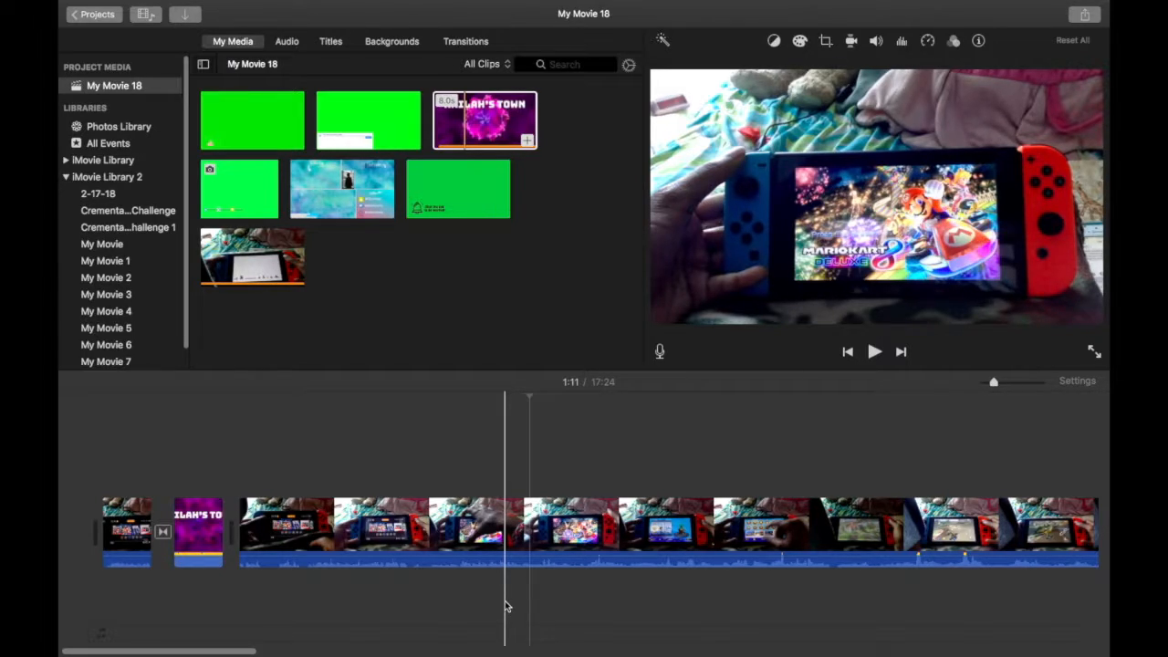
Step: Raise the audio volume of the long gameplay clip and the opening piece, and play the opening to check its sound
click(501, 565)
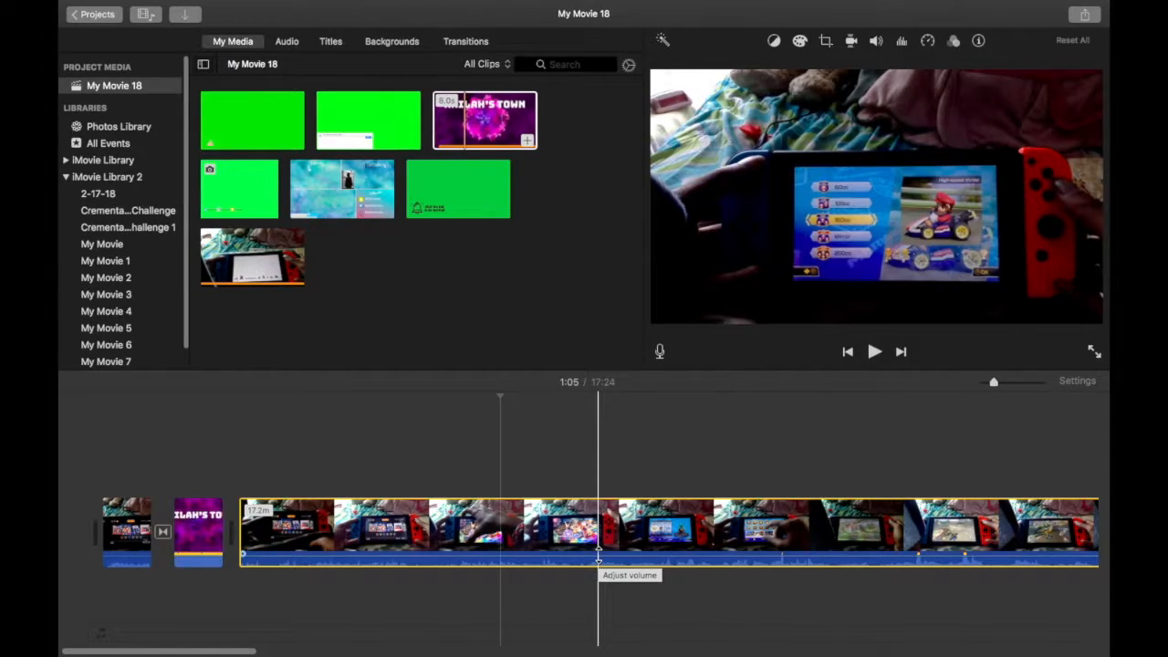
click(597, 554)
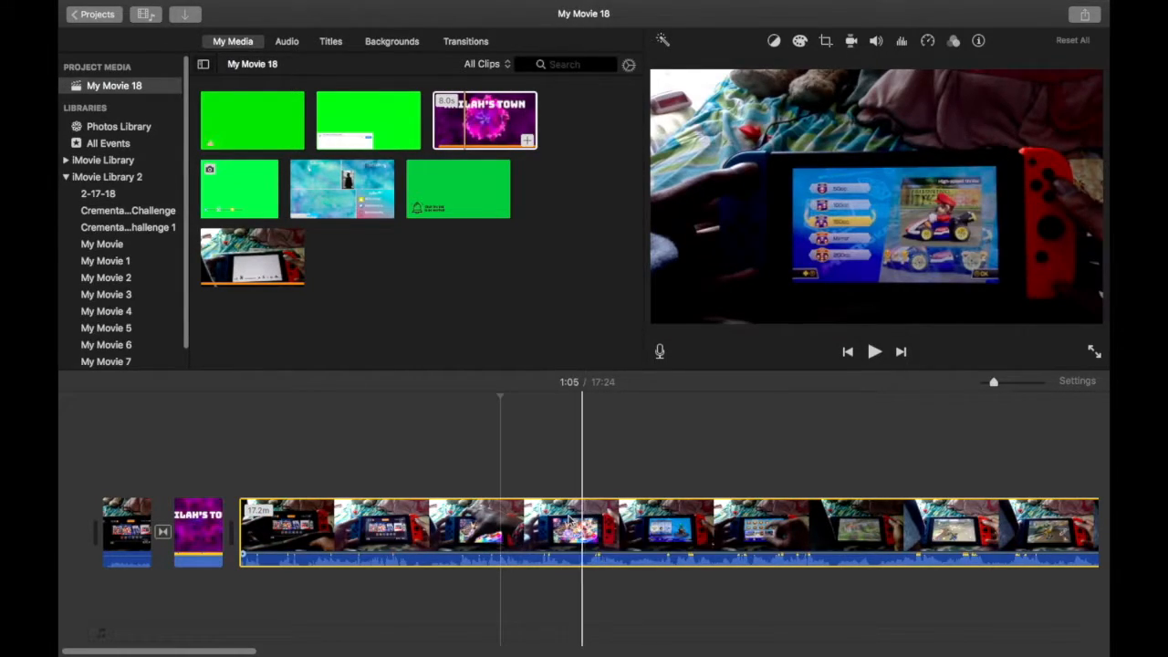
click(132, 536)
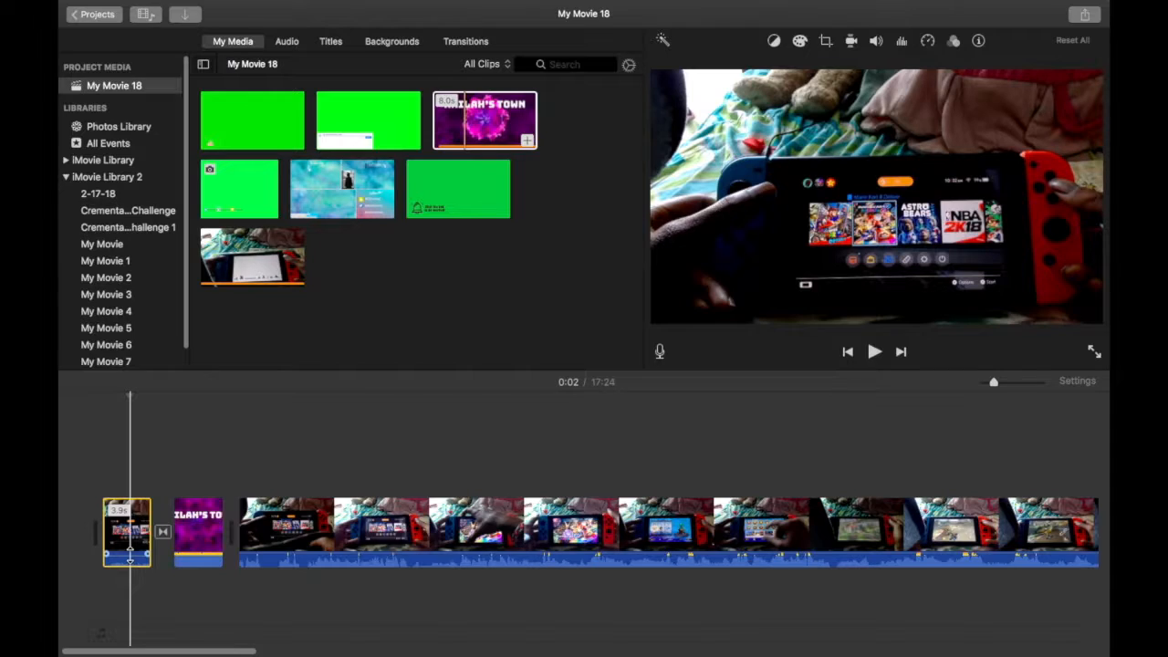
drag(131, 555, 132, 533)
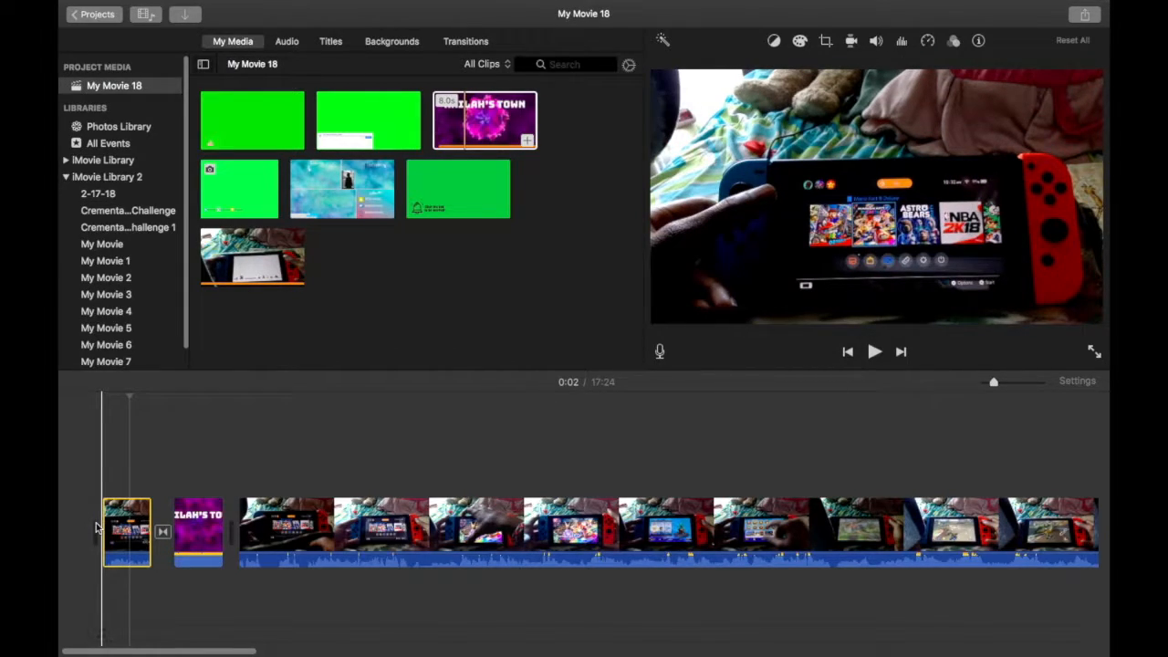
key(space)
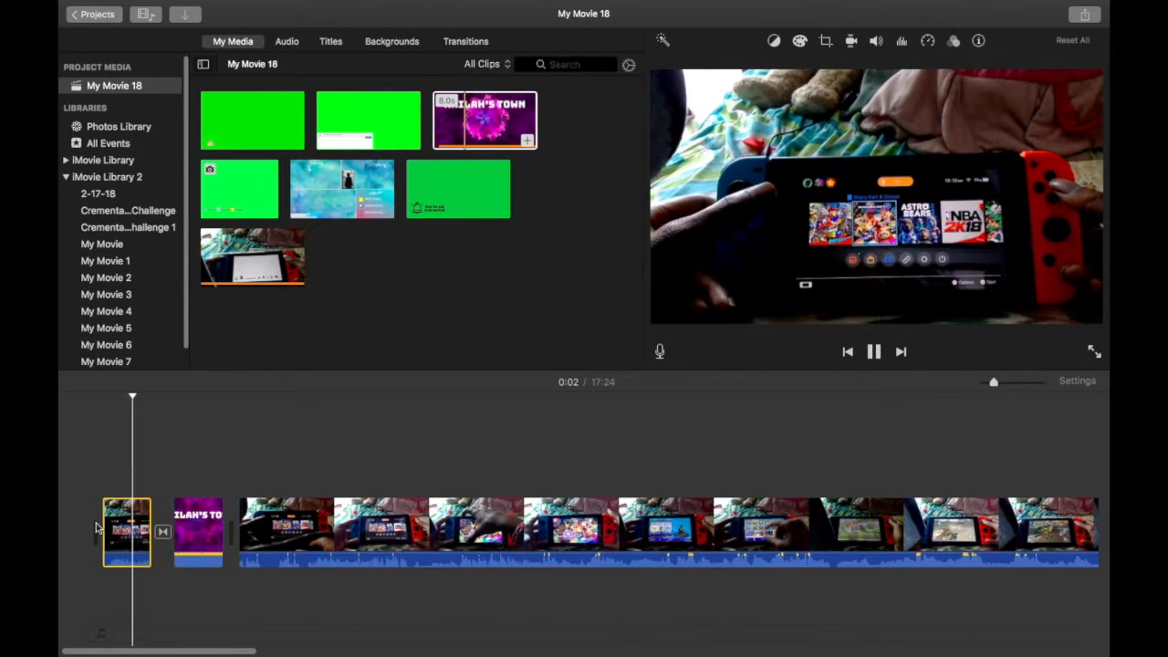
key(space)
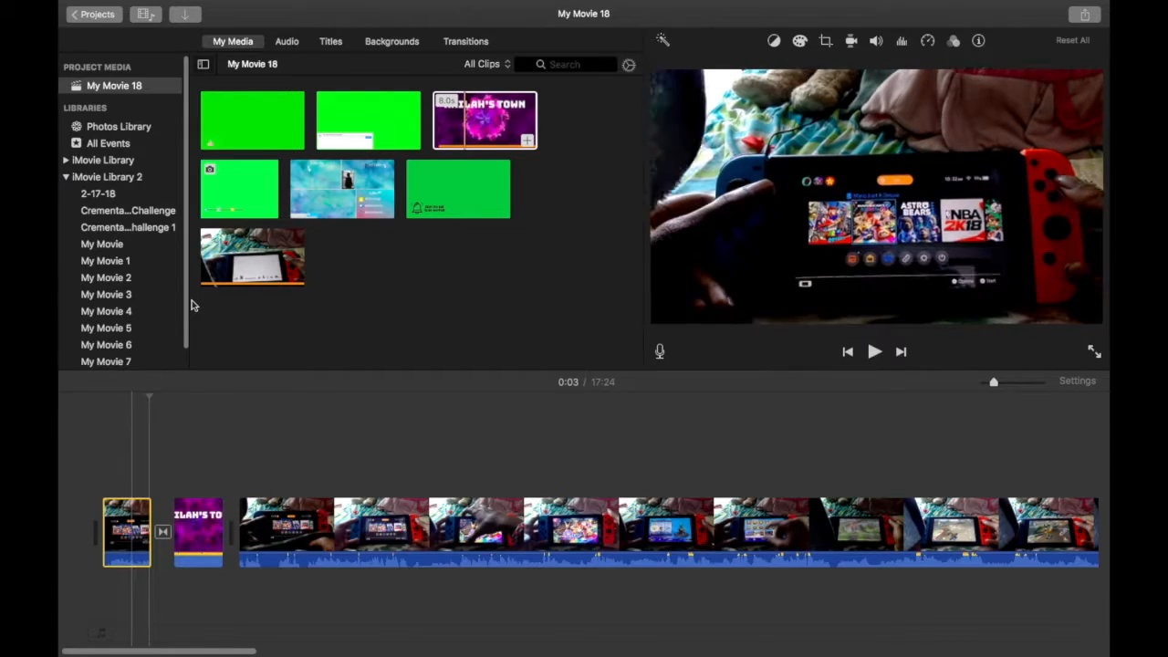
Step: Browse the available title styles, including Organic Lower, and return to the start of the collection
click(331, 42)
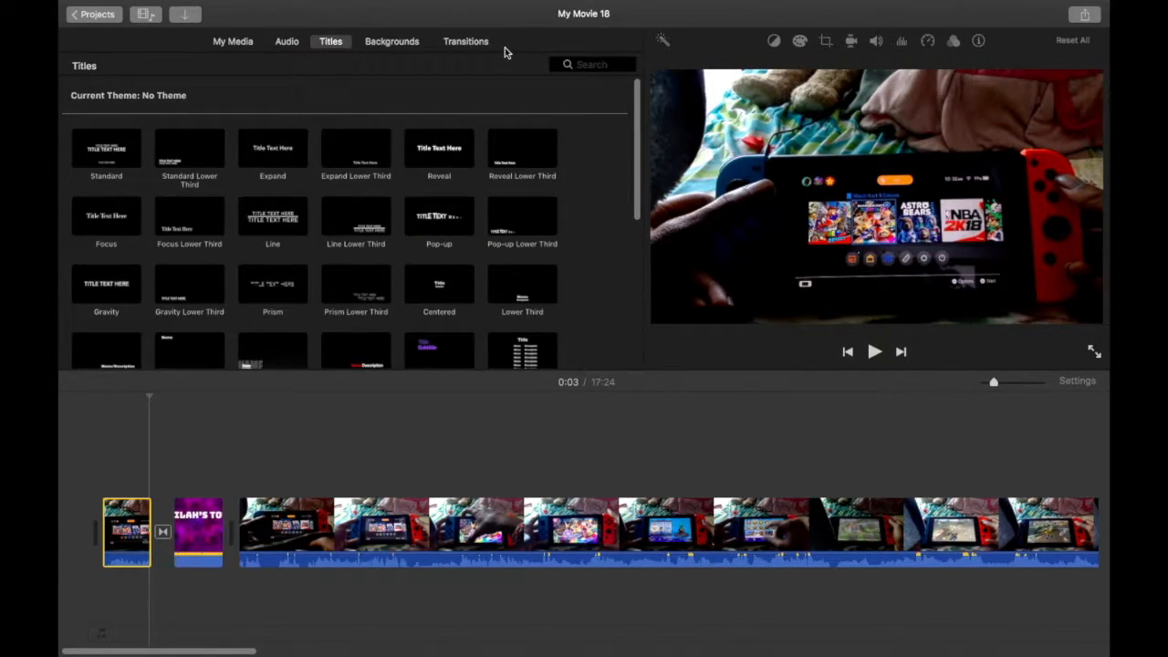
scroll(639, 108, down, 3)
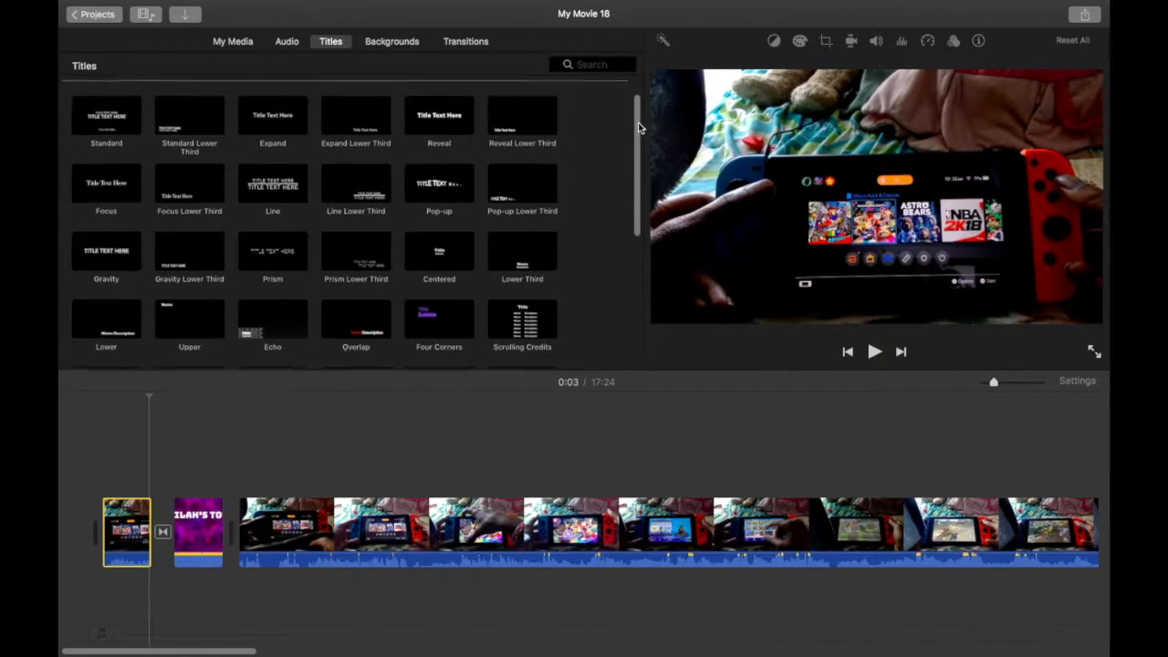
drag(637, 123, 630, 152)
scroll(630, 160, down, 5)
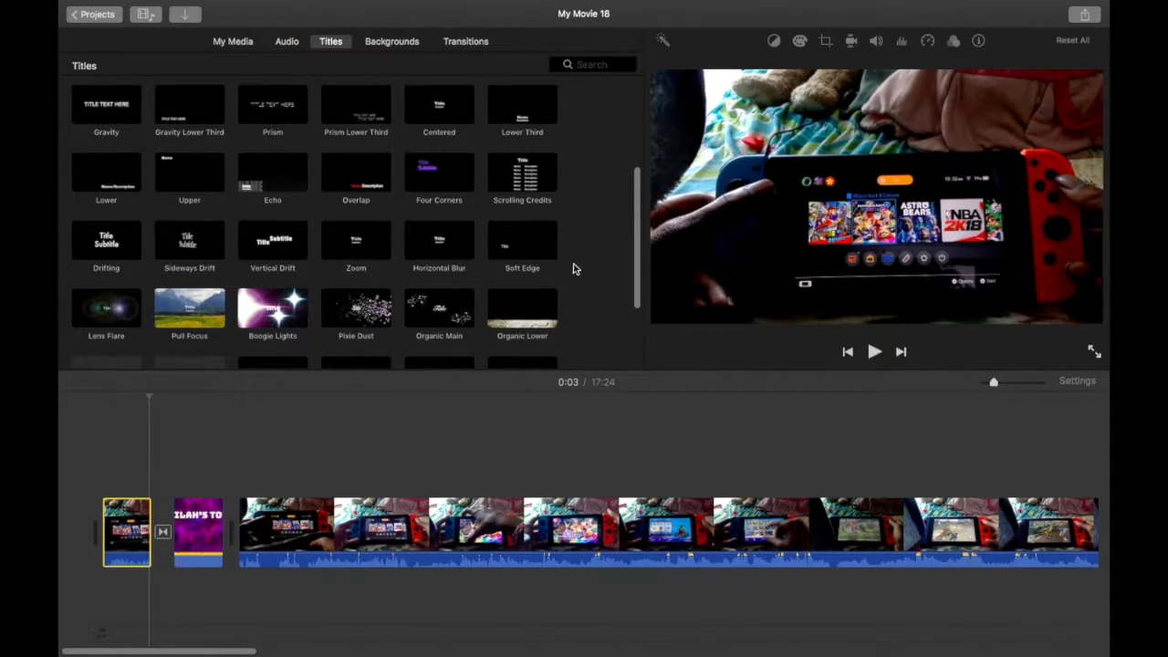
click(520, 320)
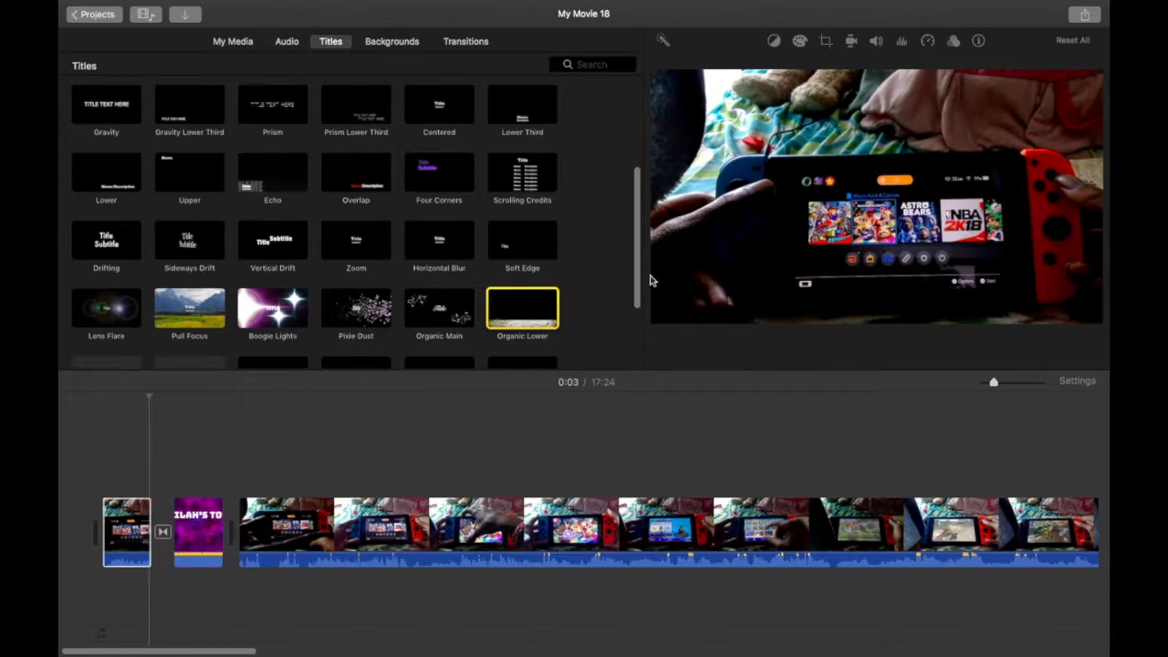
drag(636, 270, 633, 137)
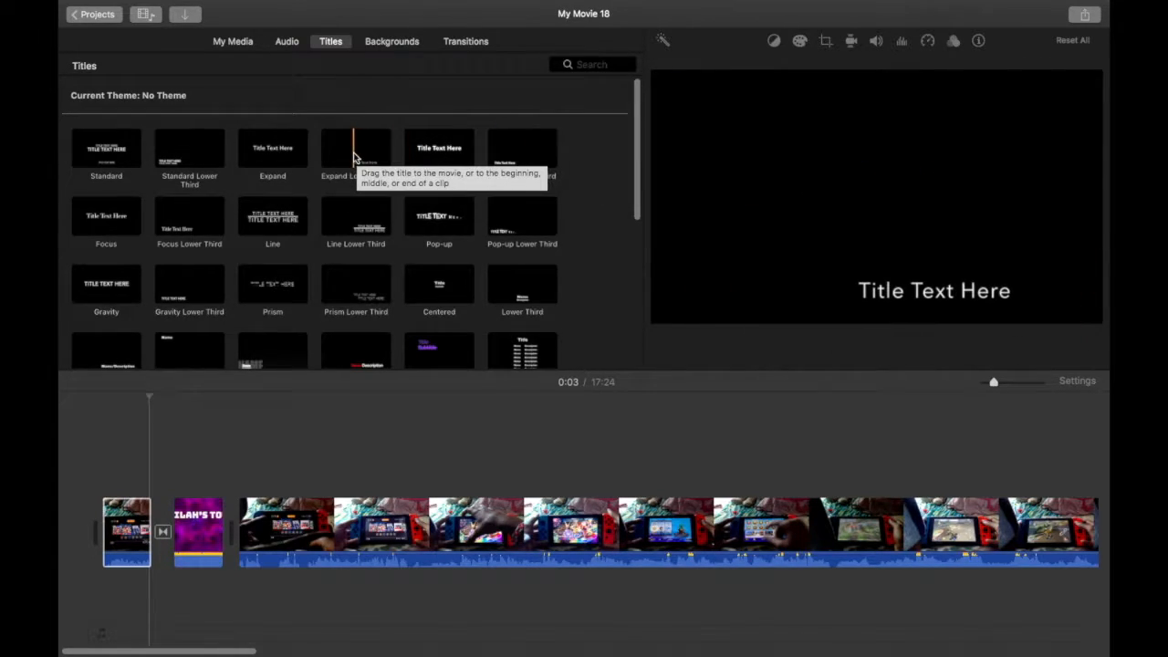
Step: Add a Reveal Lower Third title over the opening gameplay piece and open its font size options
click(508, 164)
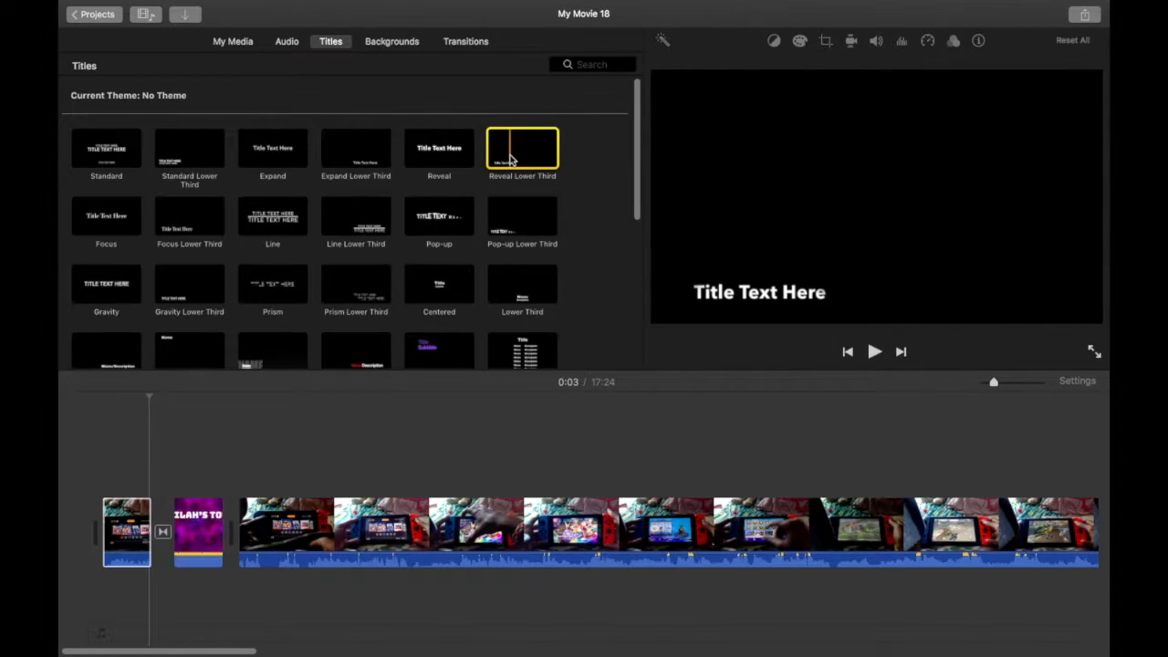
mouse_move(511, 161)
mouse_down()
mouse_move(383, 302)
mouse_move(179, 429)
mouse_move(102, 453)
mouse_up()
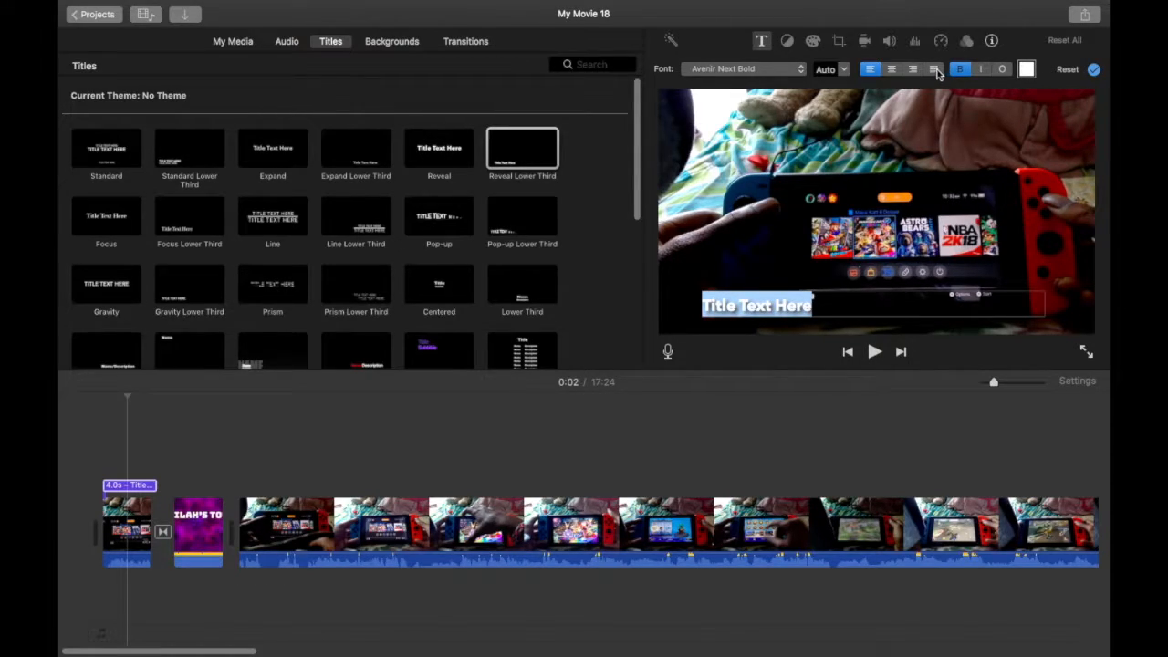
click(842, 71)
click(843, 71)
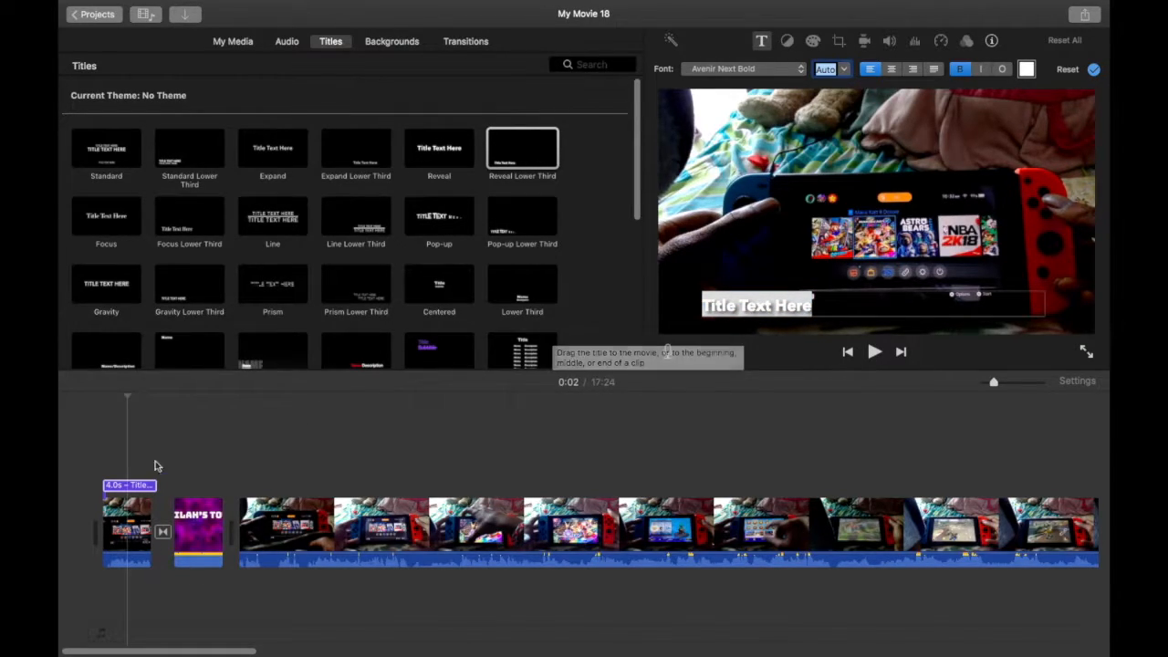
Step: Delete the Reveal Lower Third title above the opening gameplay piece
click(141, 485)
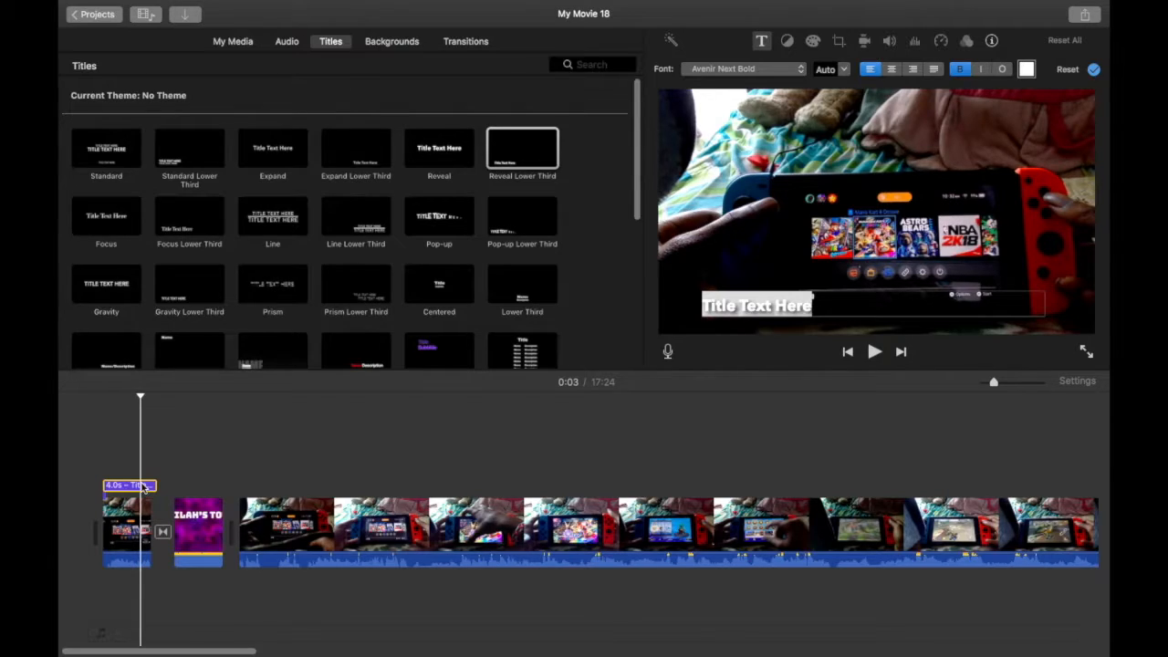
key(Delete)
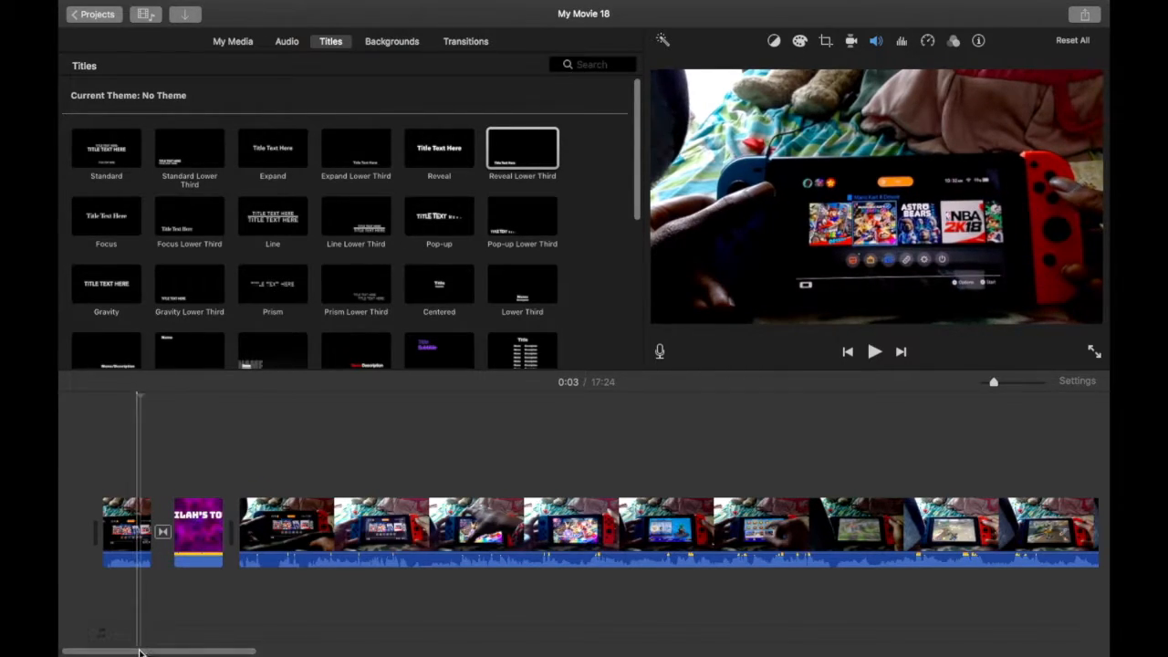
Step: Play several parts of the closing webcam section at the end of the timeline to review the outro, with the sound volume lowered
drag(138, 650, 1049, 653)
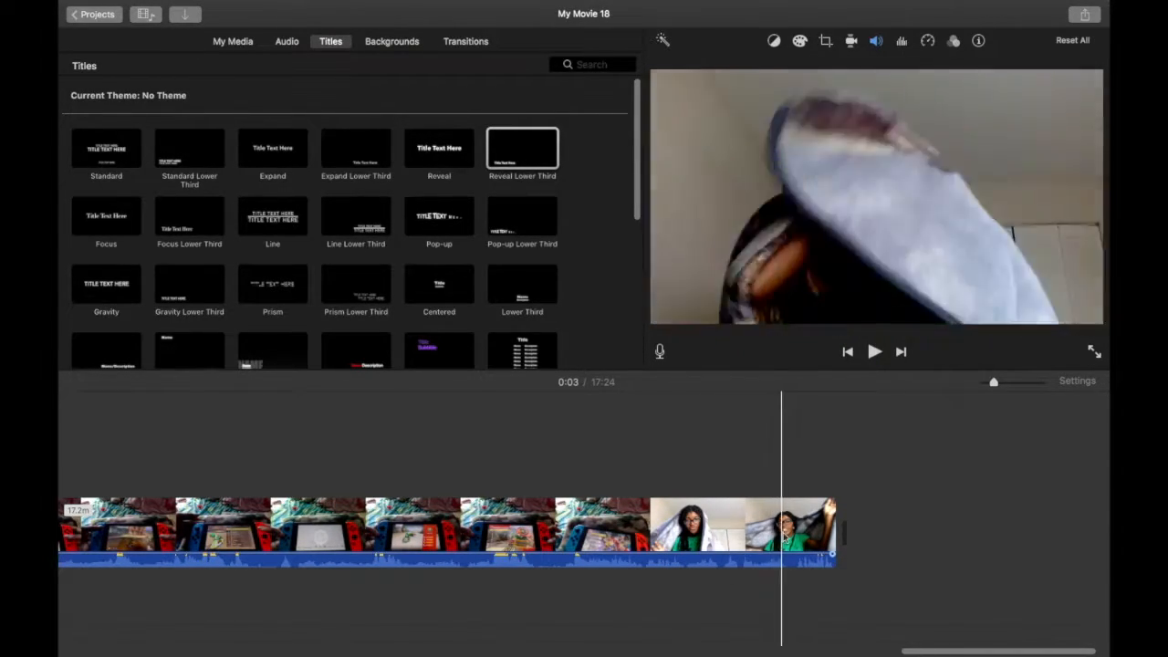
key(space)
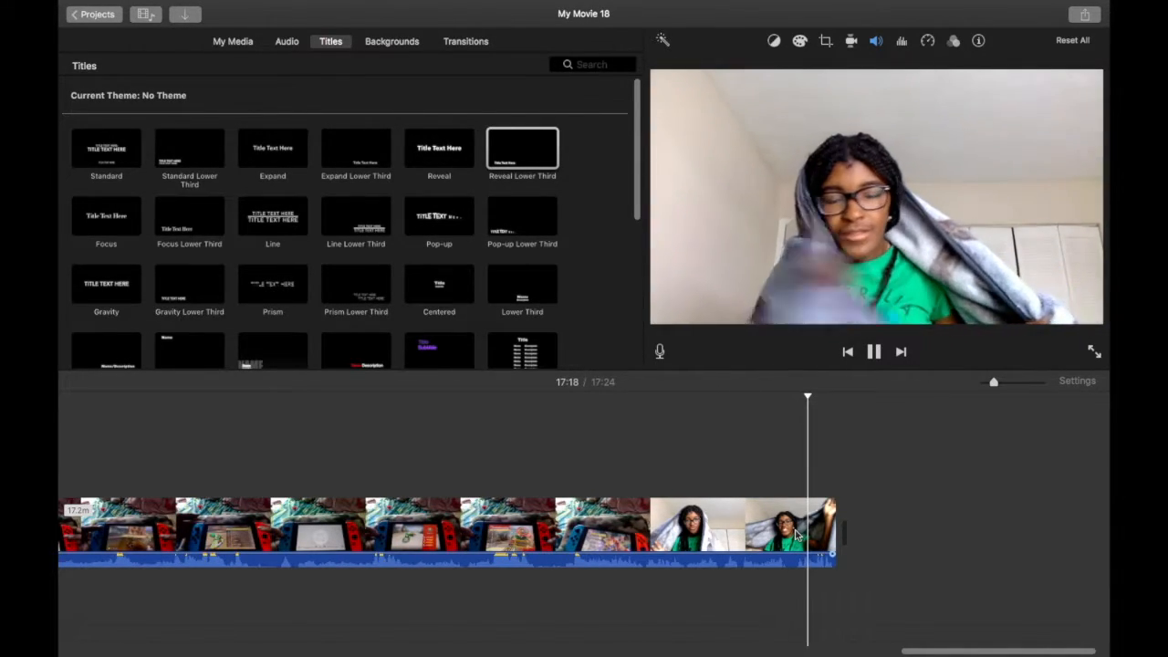
key(space)
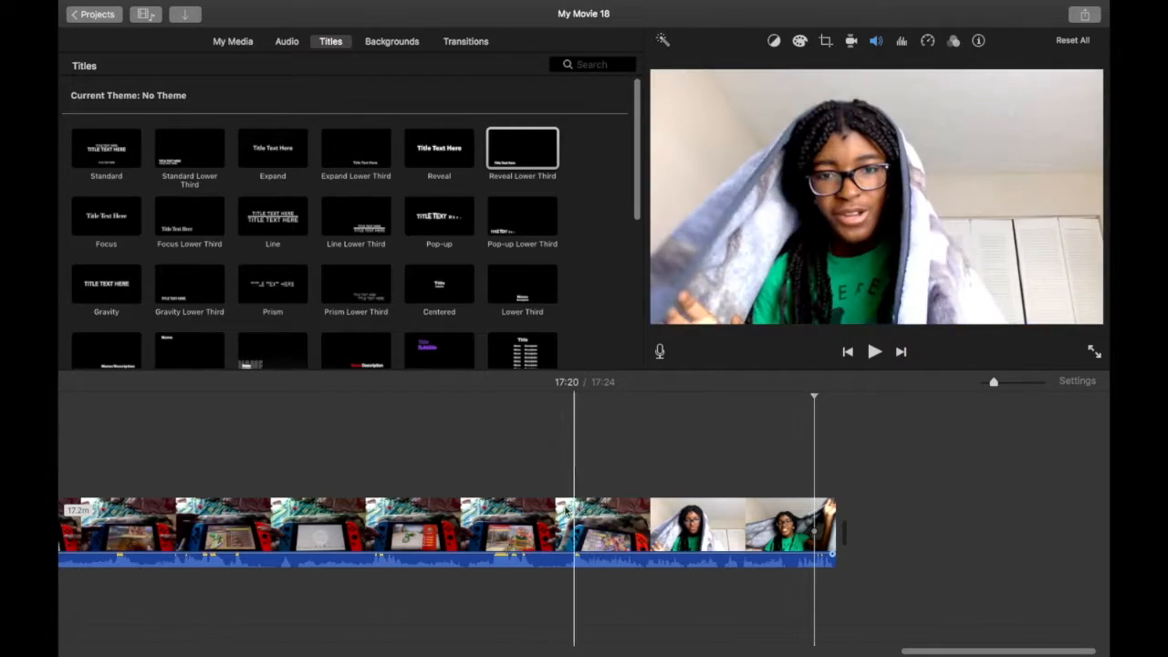
key(space)
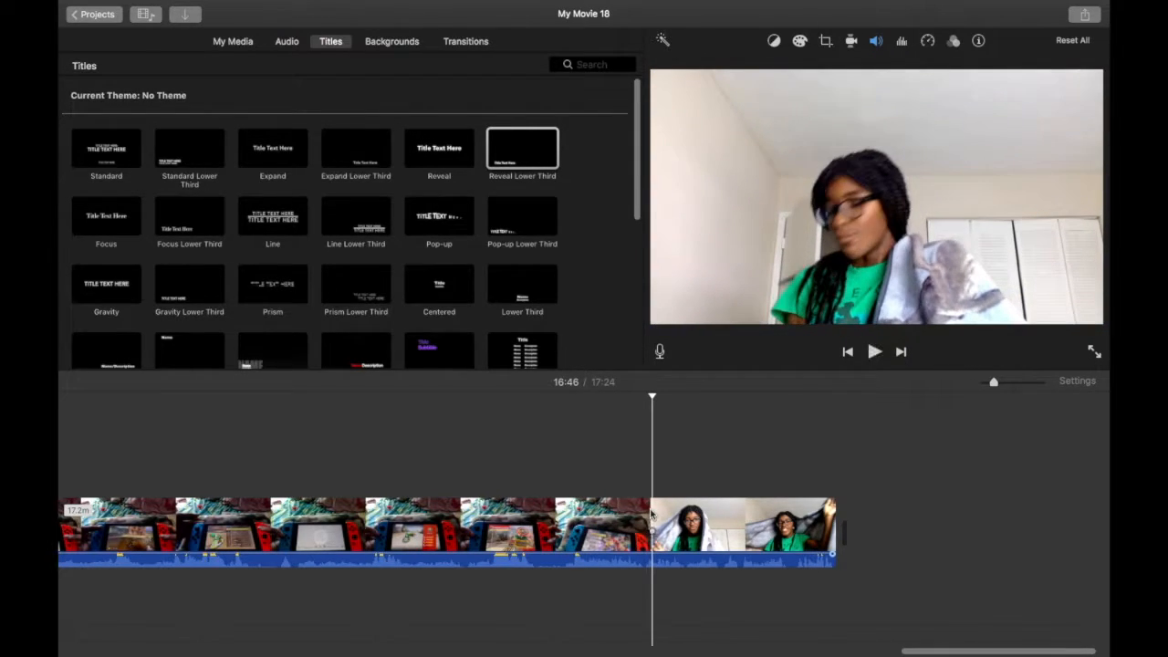
key(space)
key(space)
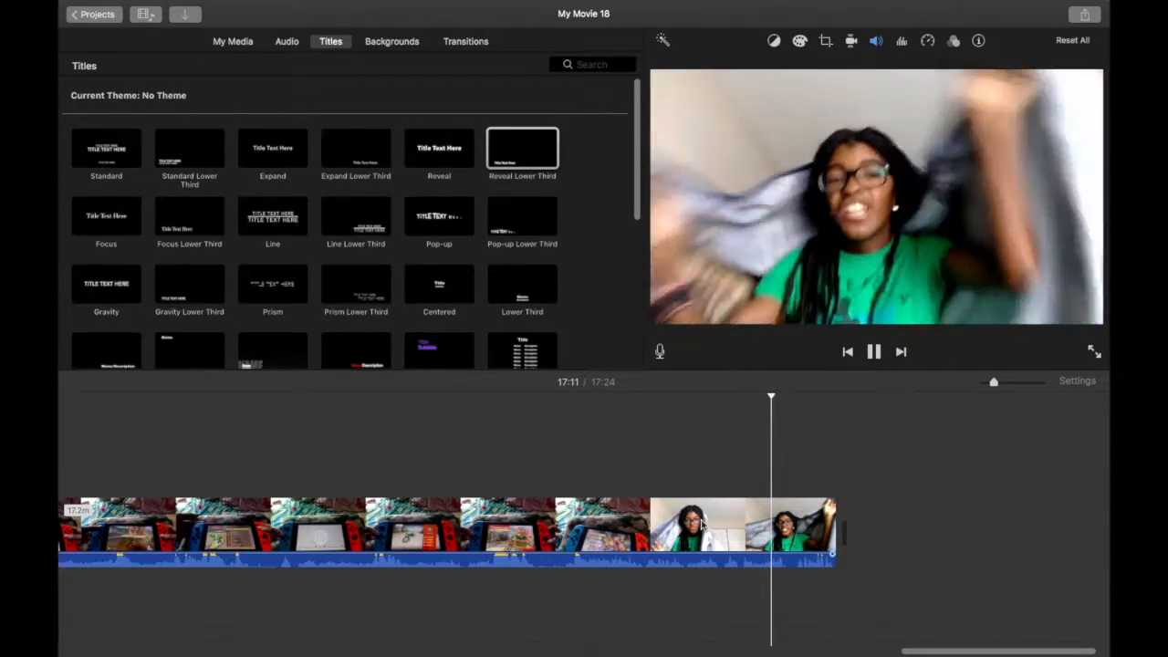
key(space)
key(XF86AudioLowerVolume)
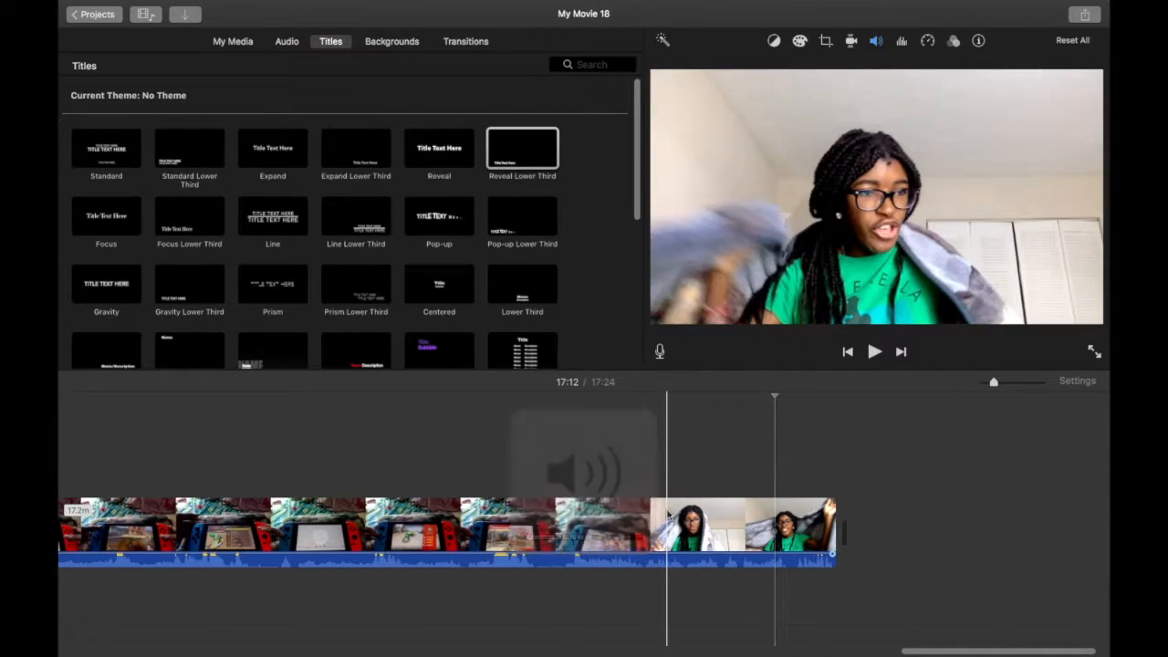
key(space)
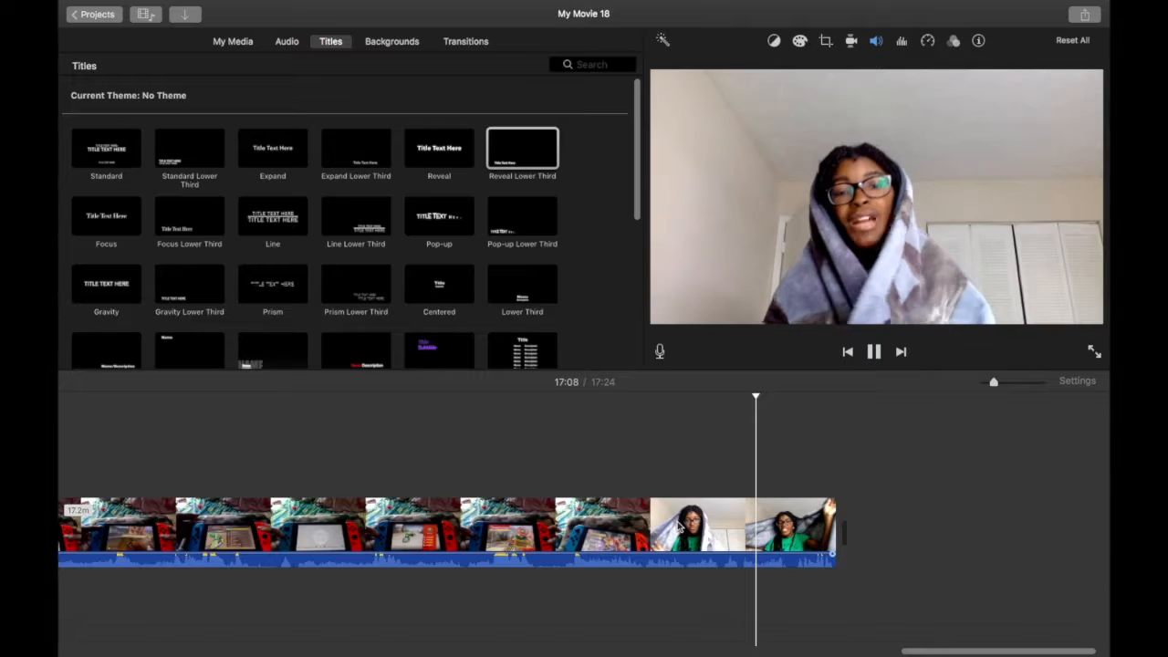
key(space)
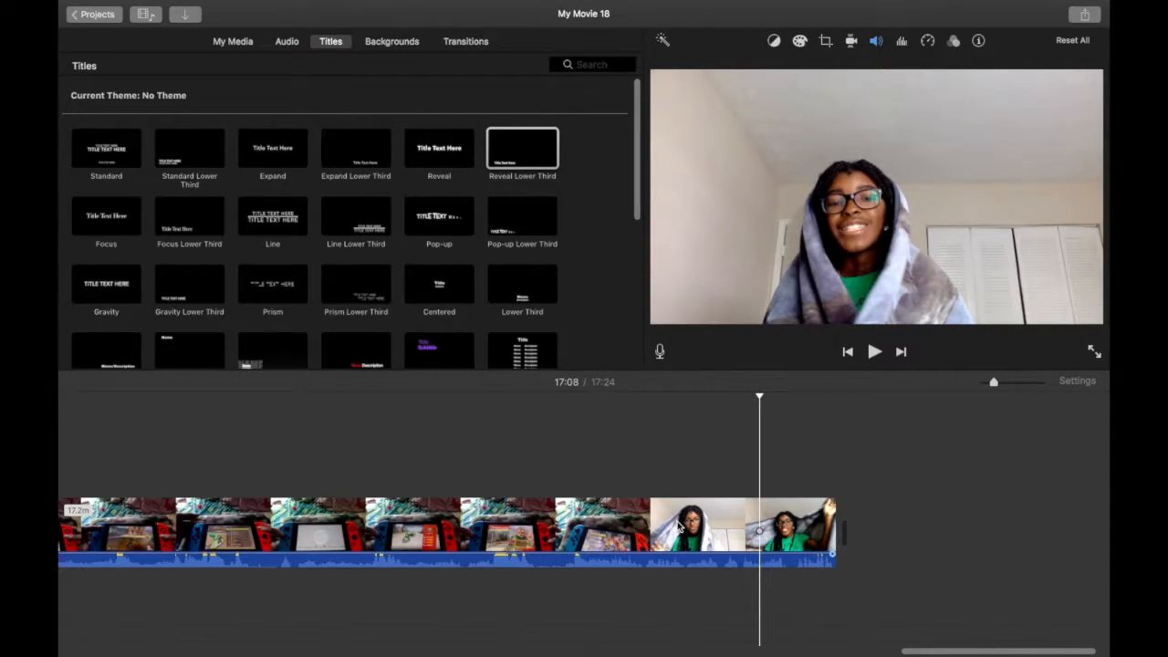
Step: Split the closing webcam section on the timeline at about 16:57 and again at about 17:01
click(234, 41)
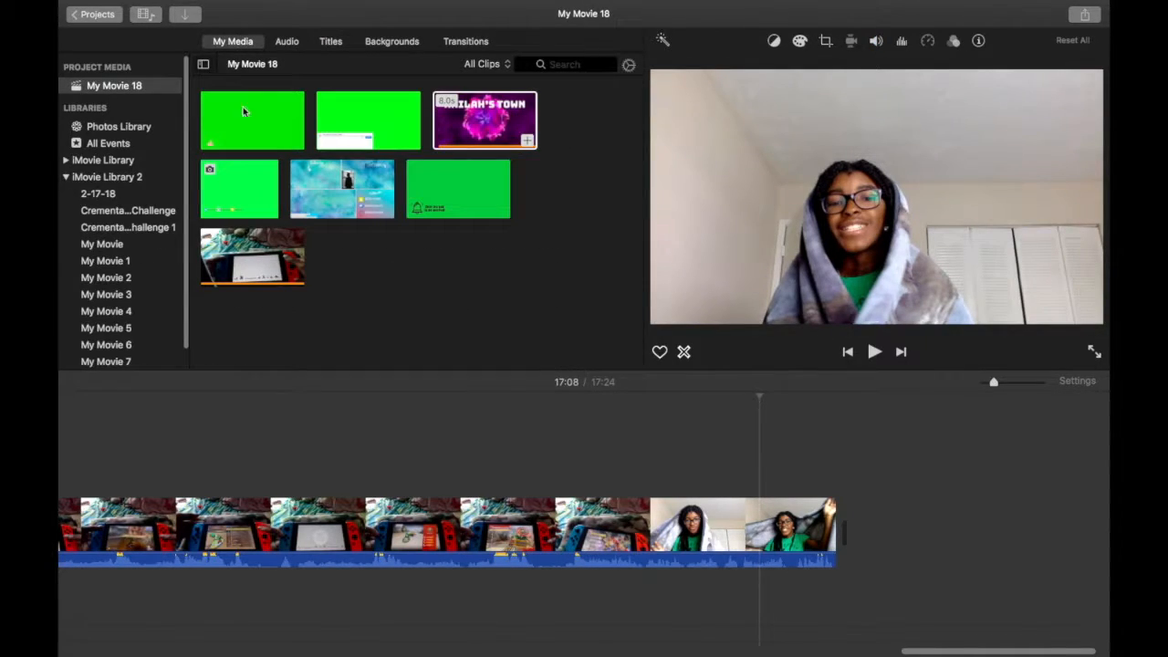
click(234, 143)
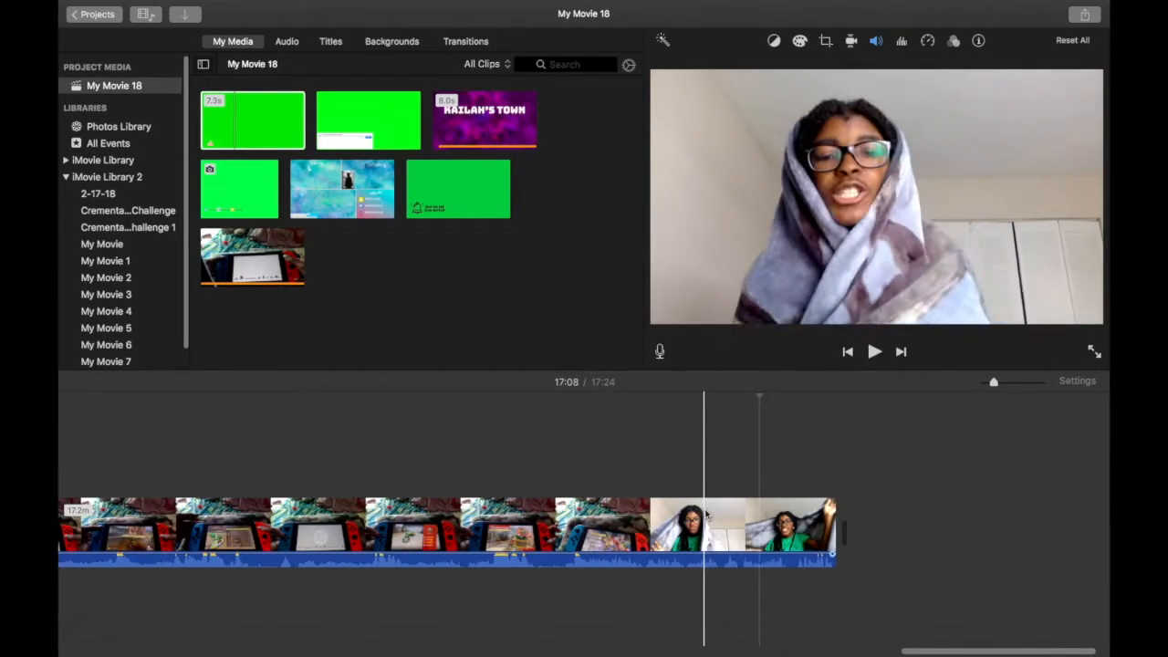
key(space)
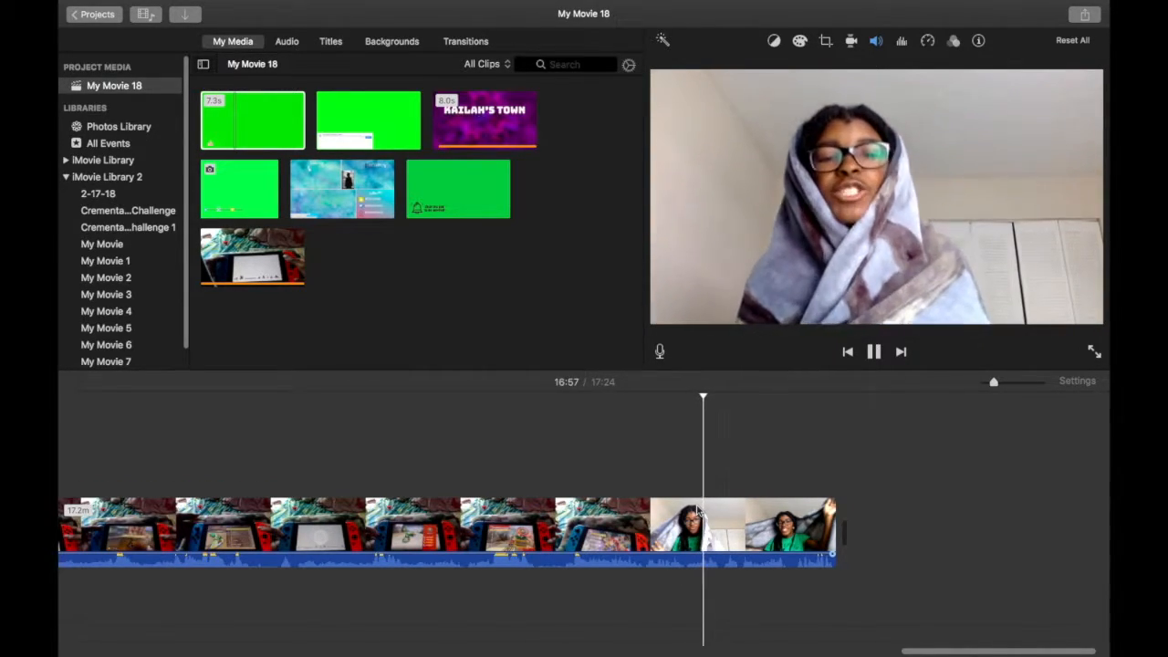
key(space)
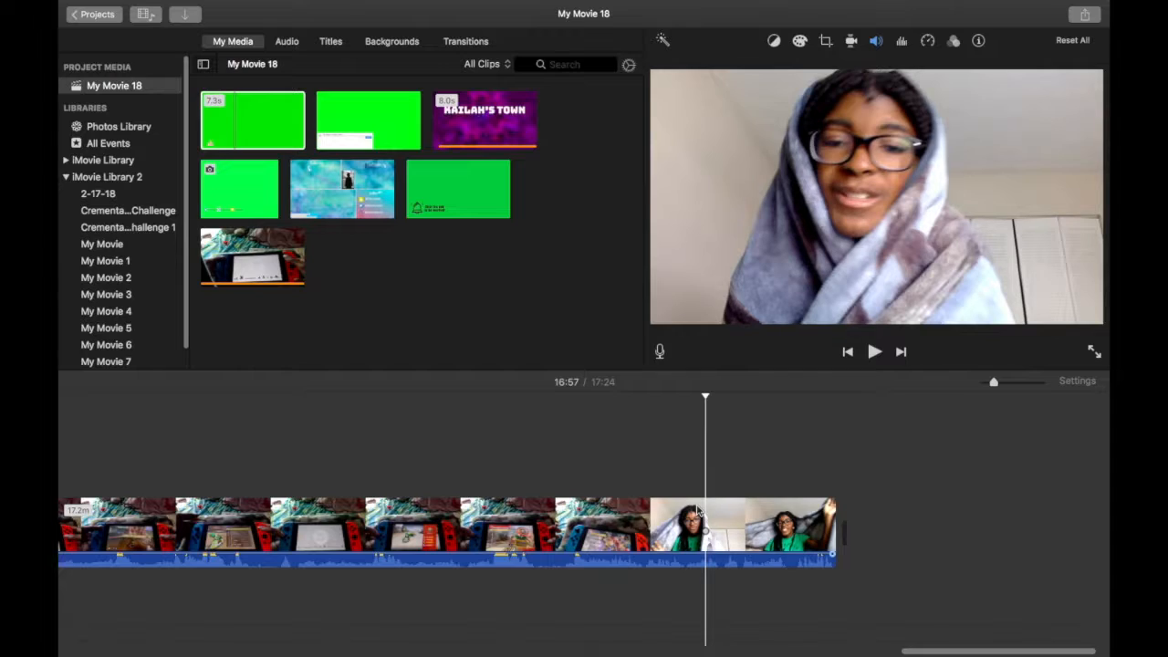
key(super+b)
key(space)
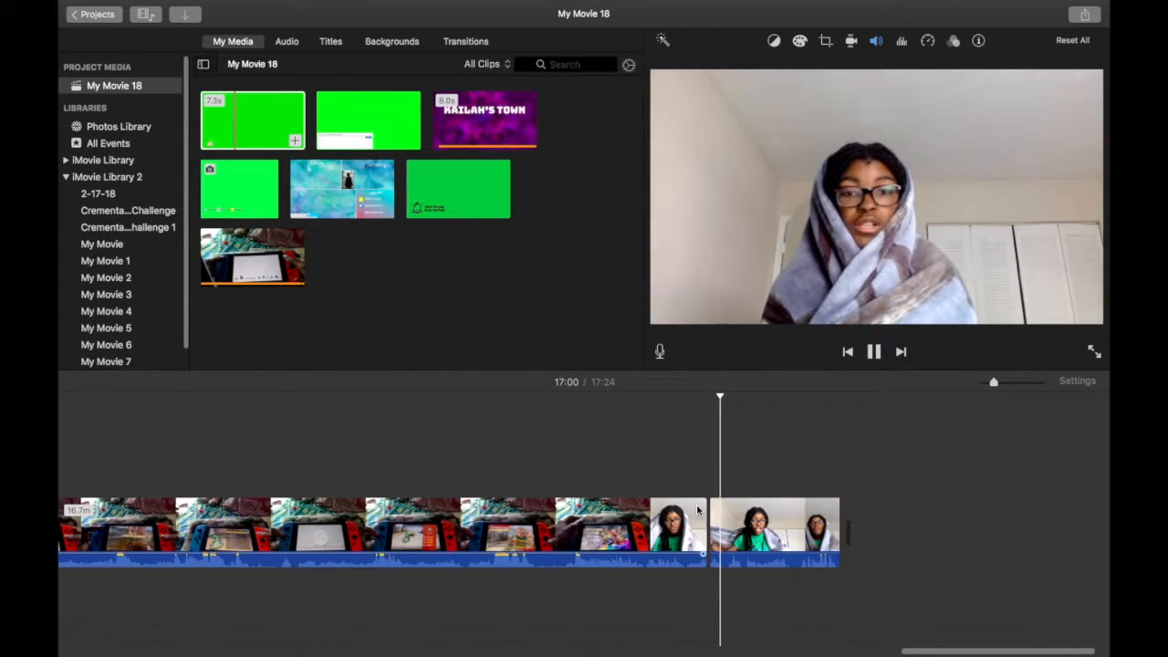
key(space)
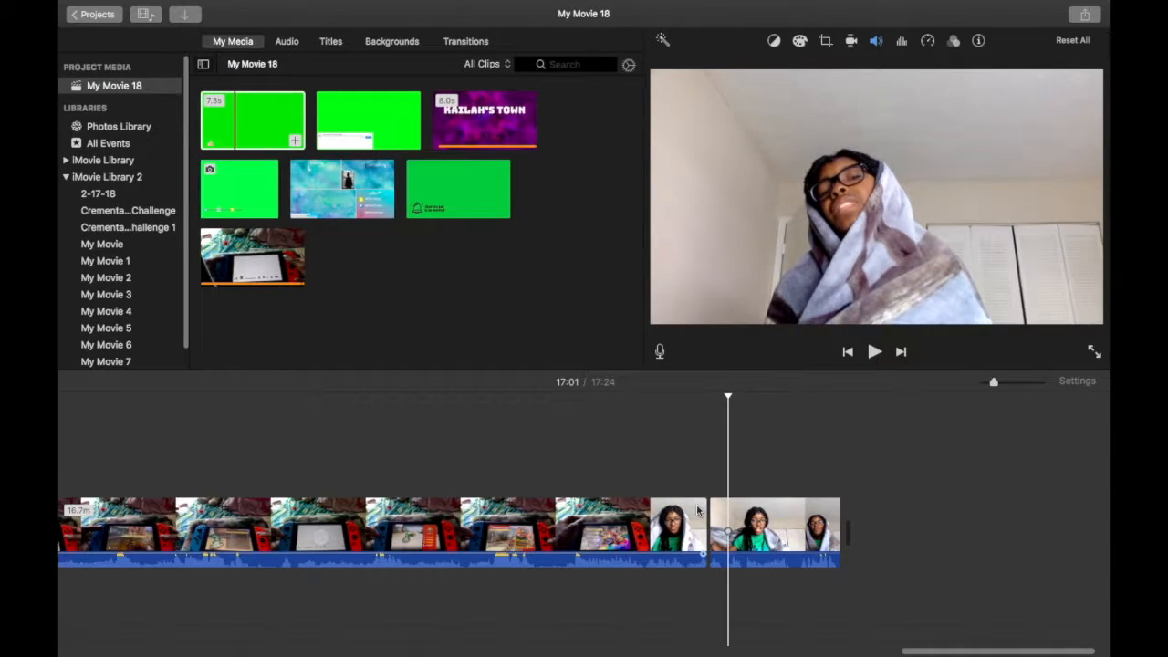
key(super+b)
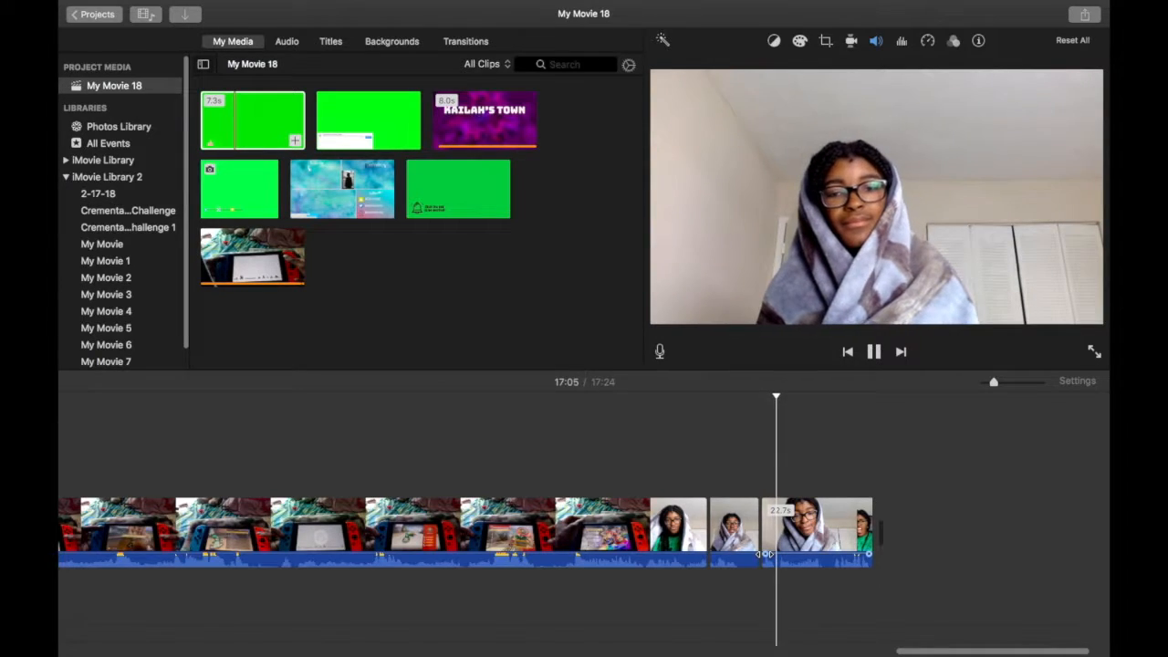
Step: Split the remaining webcam footage at about 17:05 and again at about 17:08
key(space)
key(super+b)
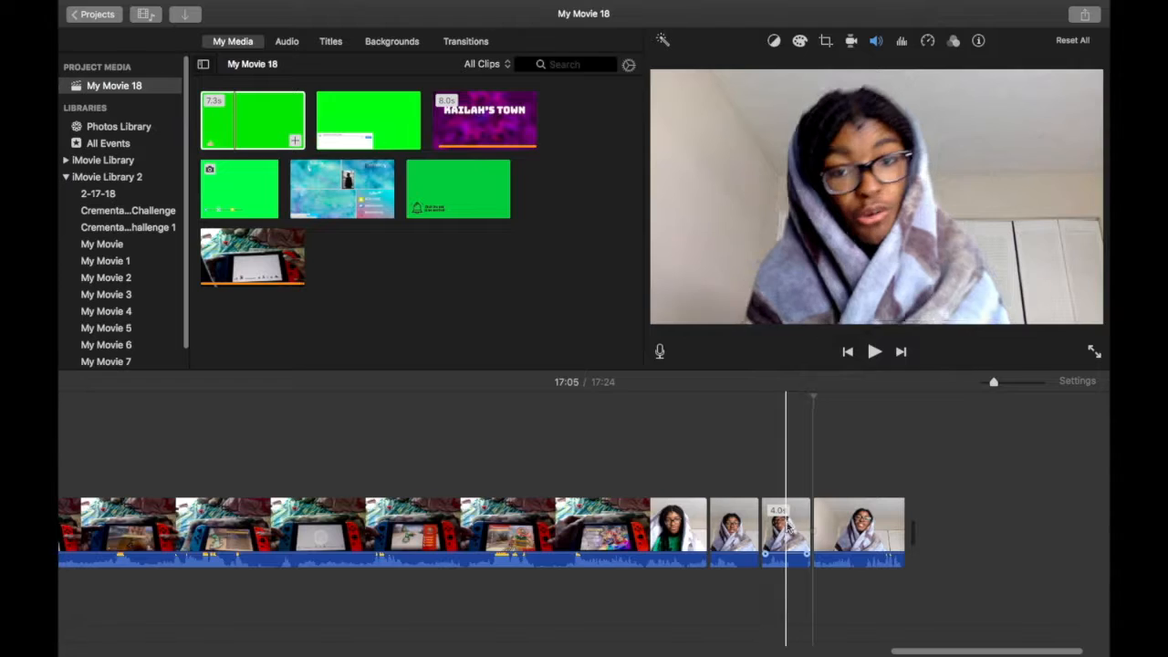
key(space)
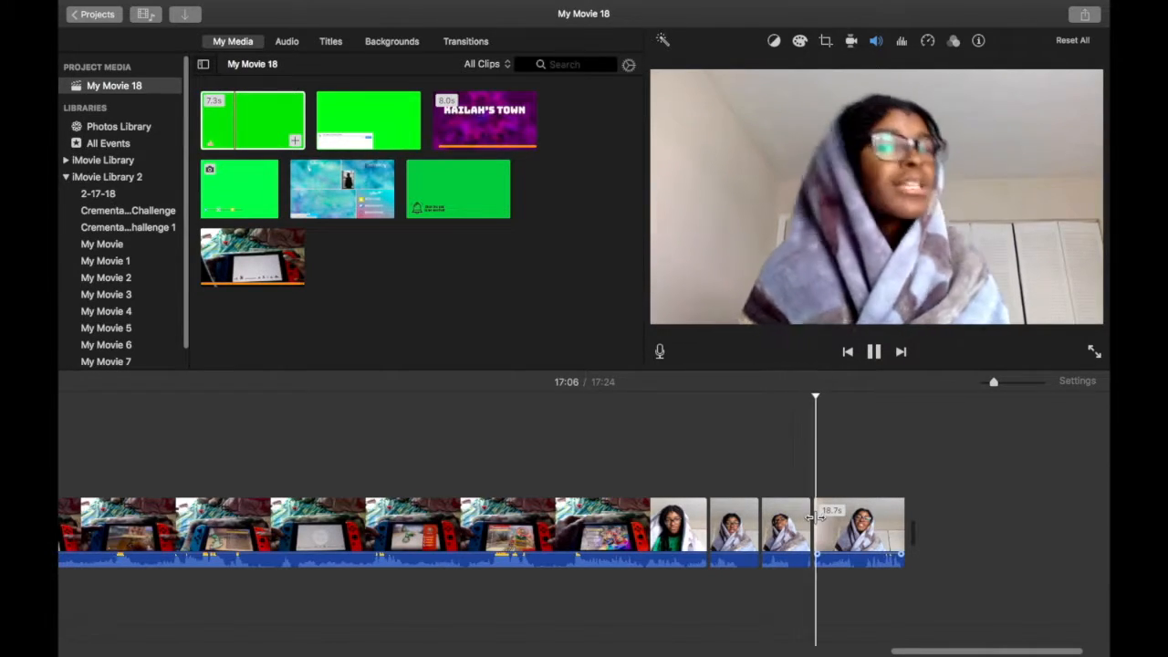
key(space)
key(super+b)
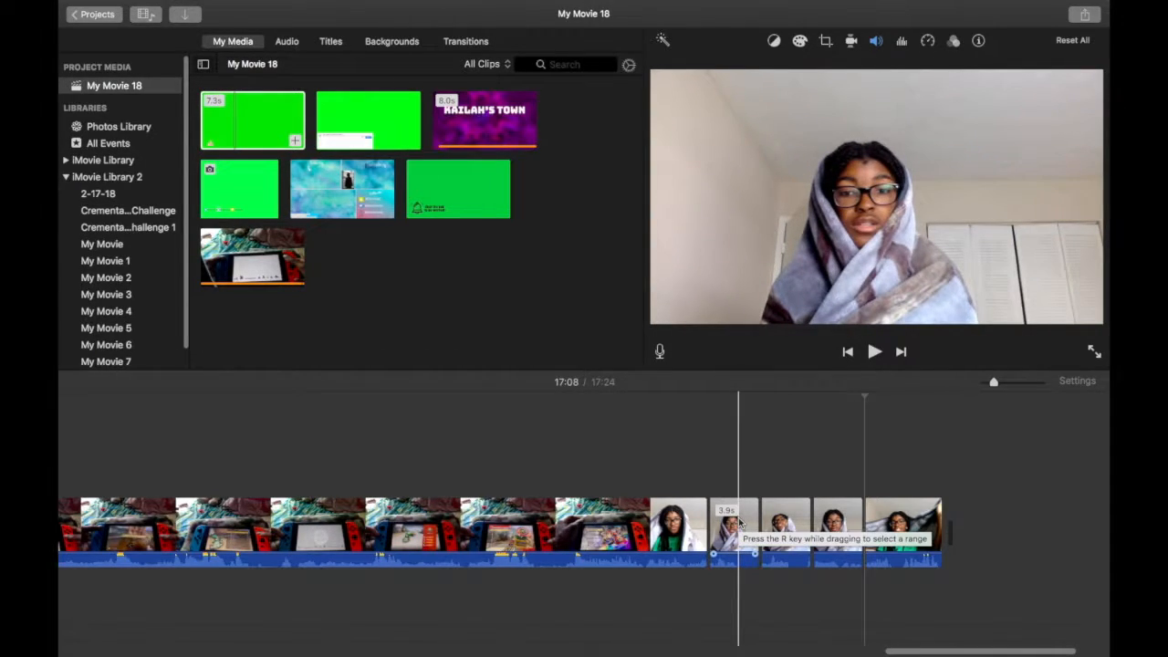
Step: Overlay the 5.0 s green-screen comment clip above the first short webcam piece, aligned with its start
click(379, 121)
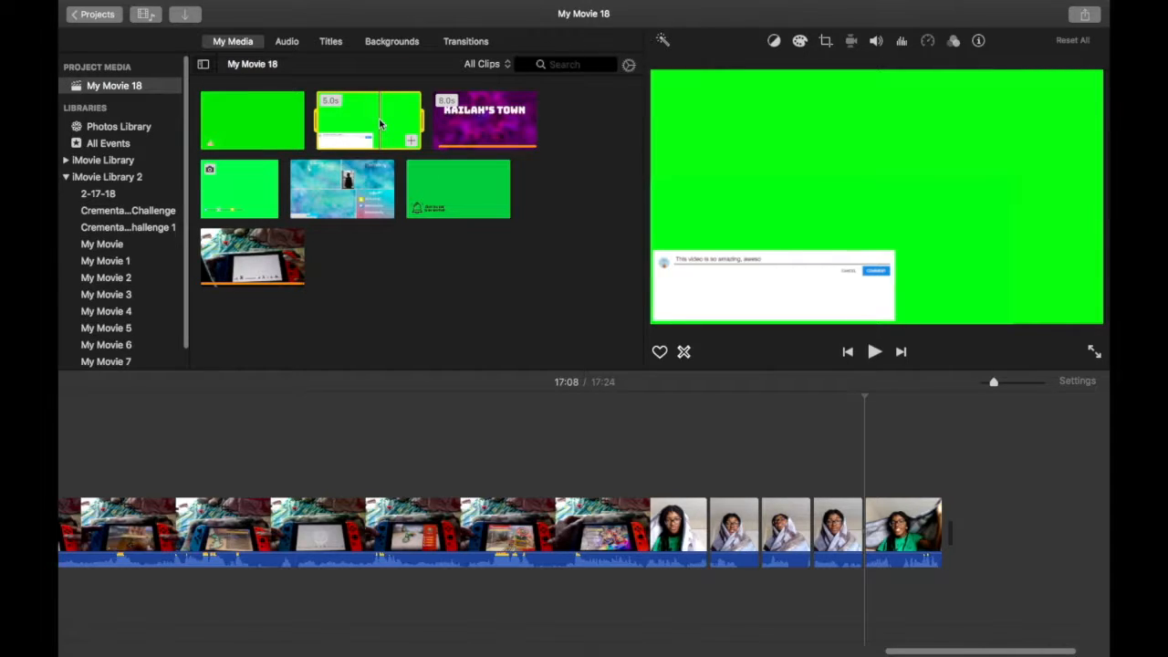
drag(378, 118, 634, 425)
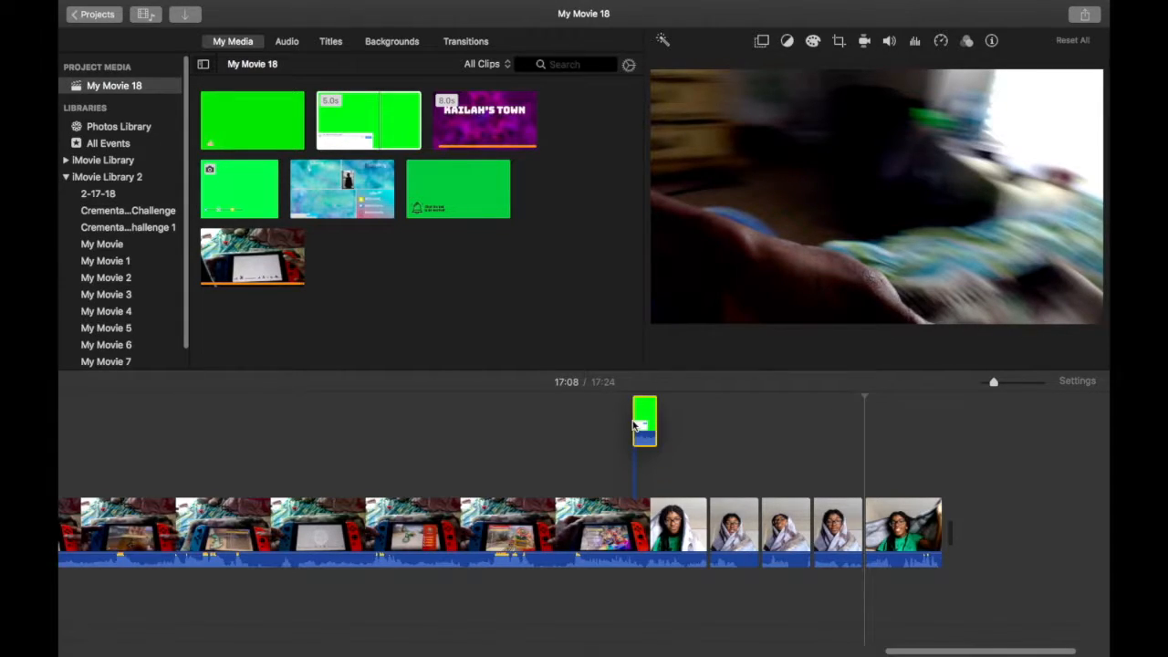
drag(634, 425, 707, 441)
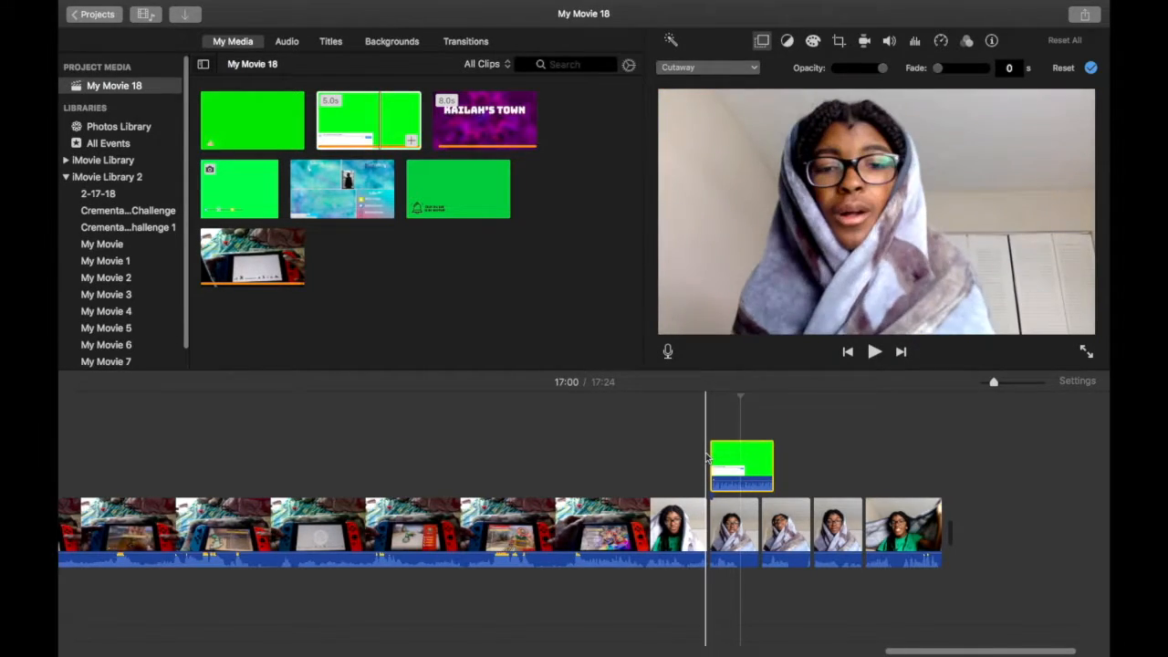
Step: Trim the comment overlay to 3.9 s so it matches the length of the webcam piece beneath it
drag(733, 480, 734, 490)
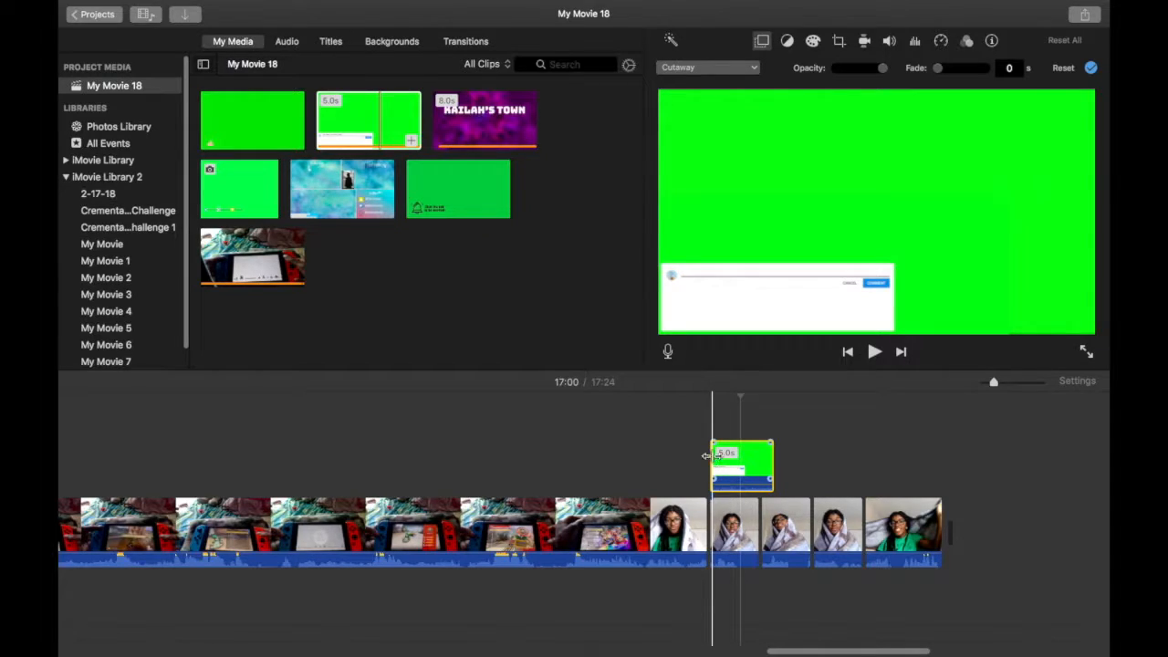
drag(709, 455, 708, 455)
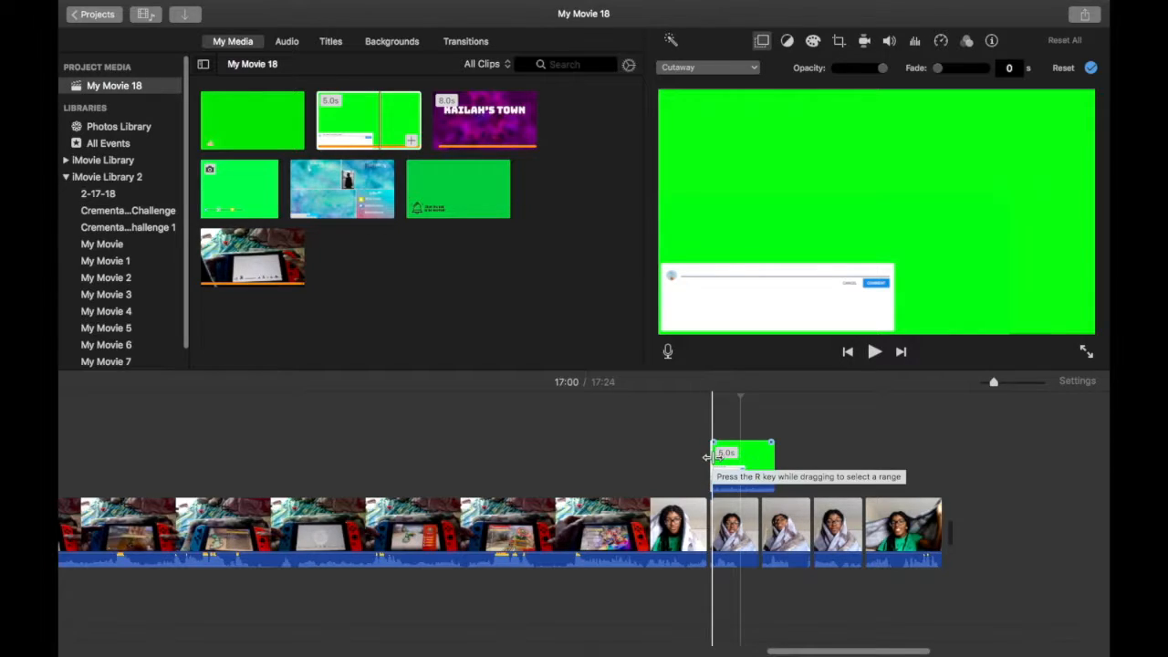
drag(713, 456, 737, 470)
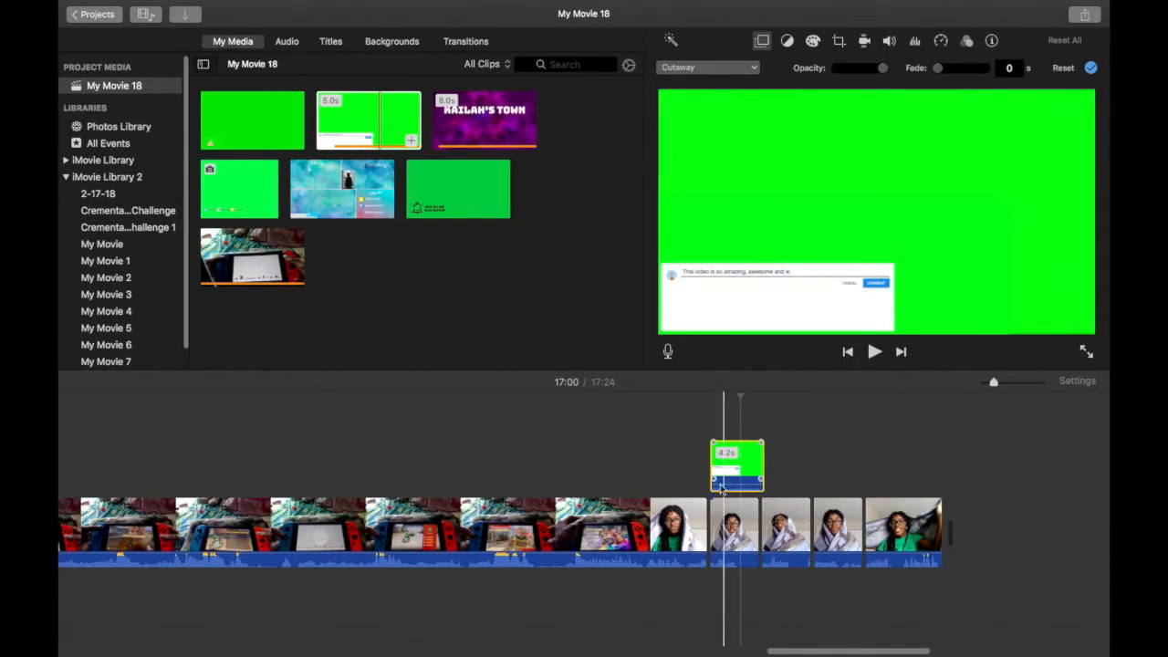
drag(711, 476, 736, 468)
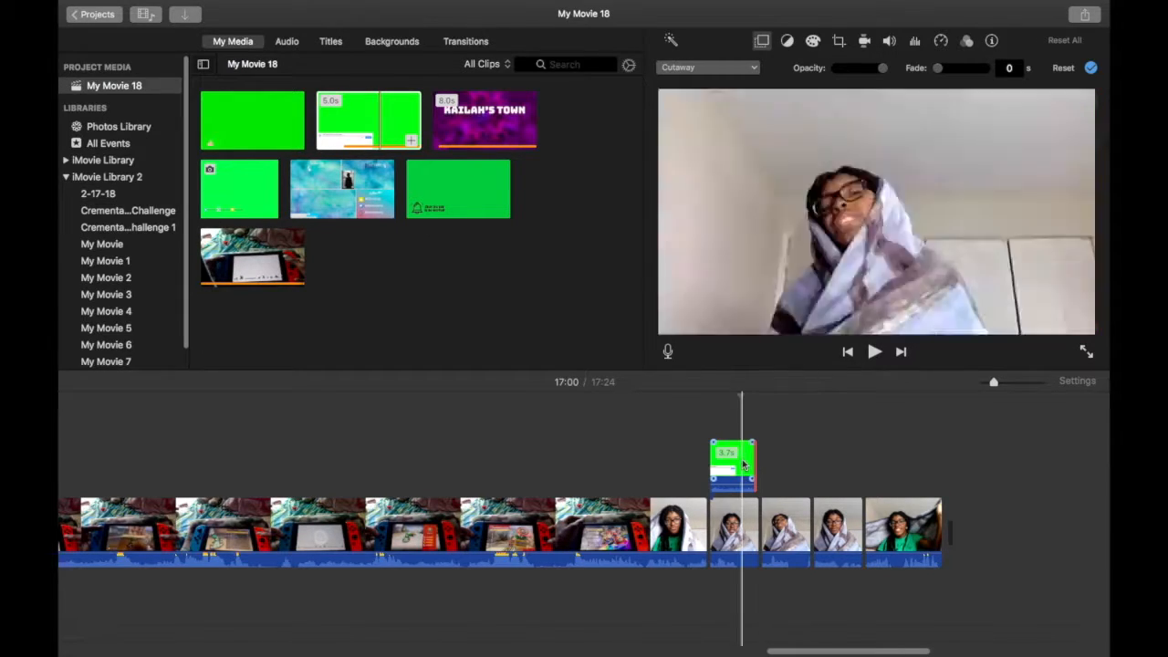
drag(742, 464, 710, 466)
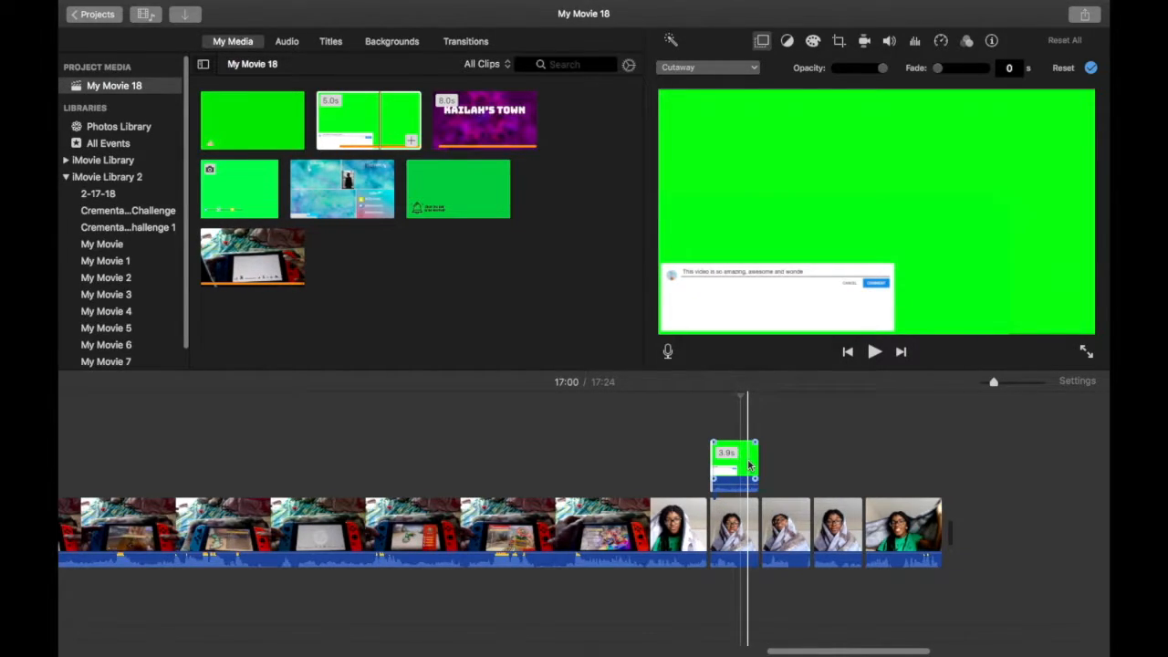
Step: Change the comment overlay from Cutaway to Green/Blue Screen and preview it over the webcam footage
click(749, 466)
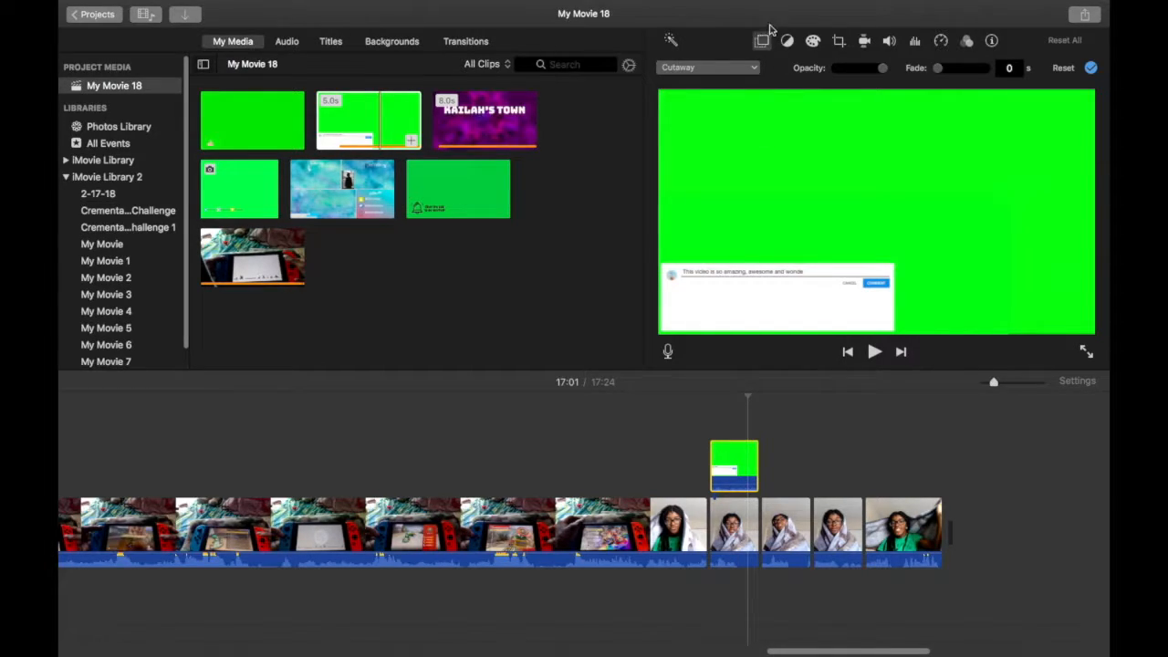
click(716, 71)
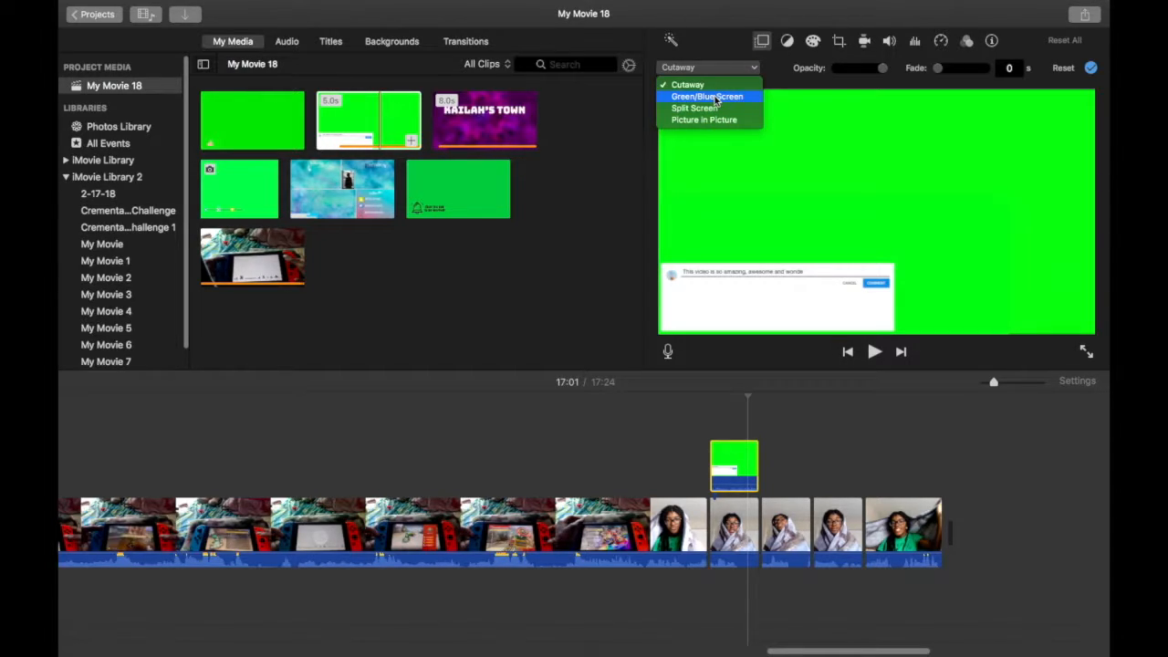
click(715, 97)
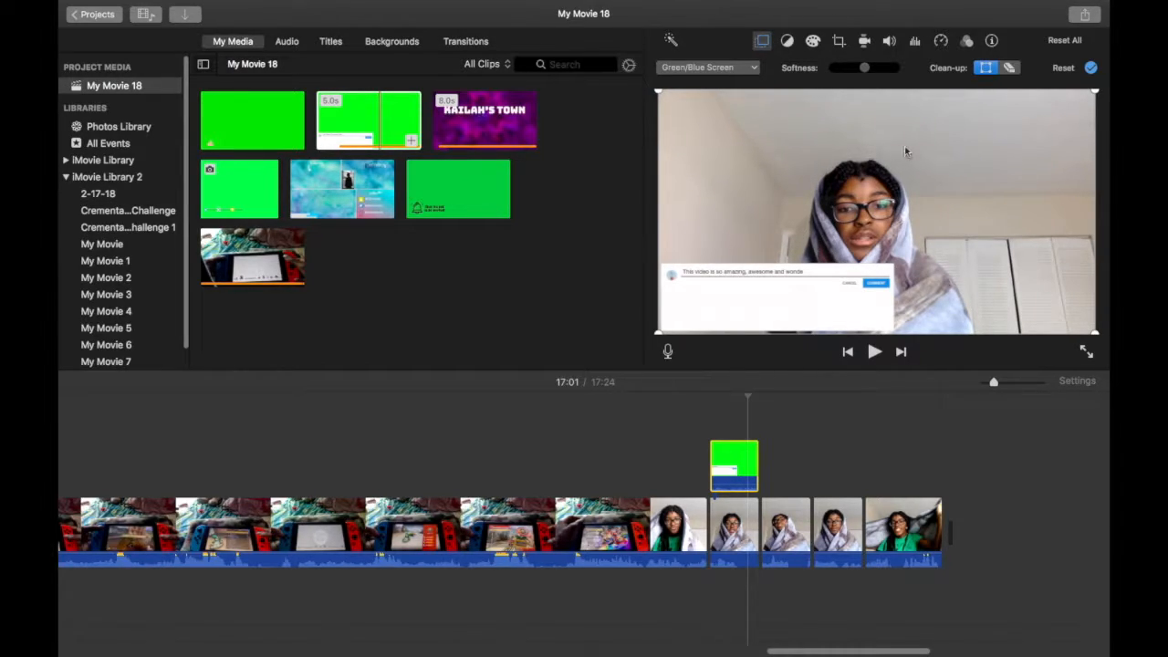
click(704, 439)
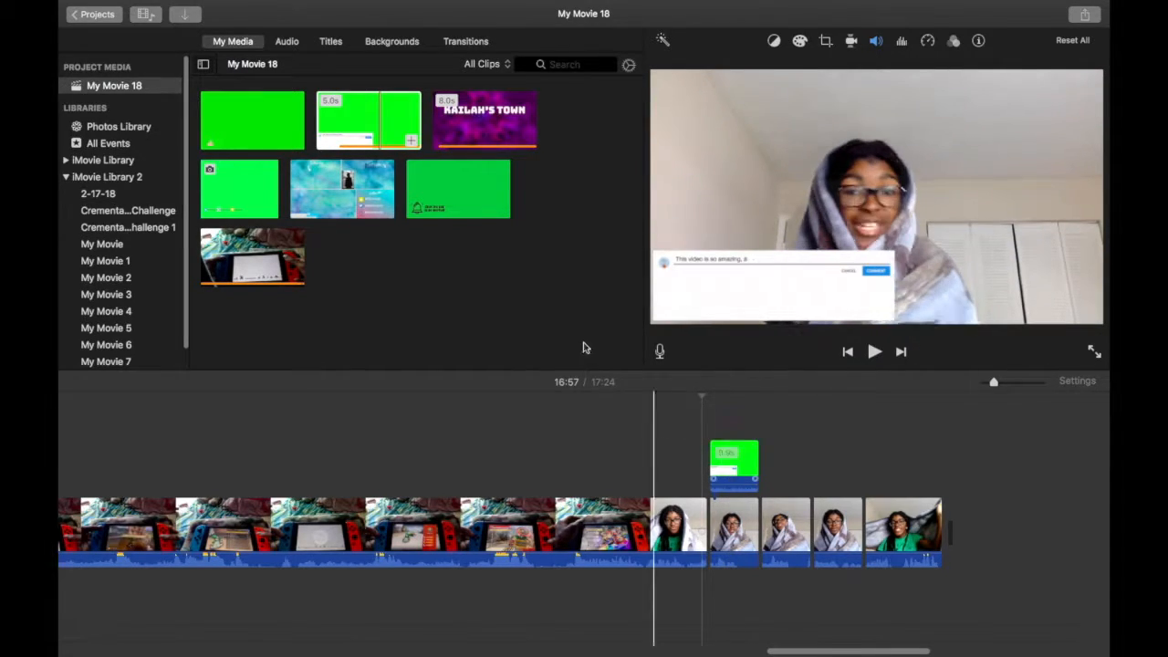
Step: Overlay about 4.3 s of the green-screen thumbs-up clip above the second short webcam piece and play it
click(353, 286)
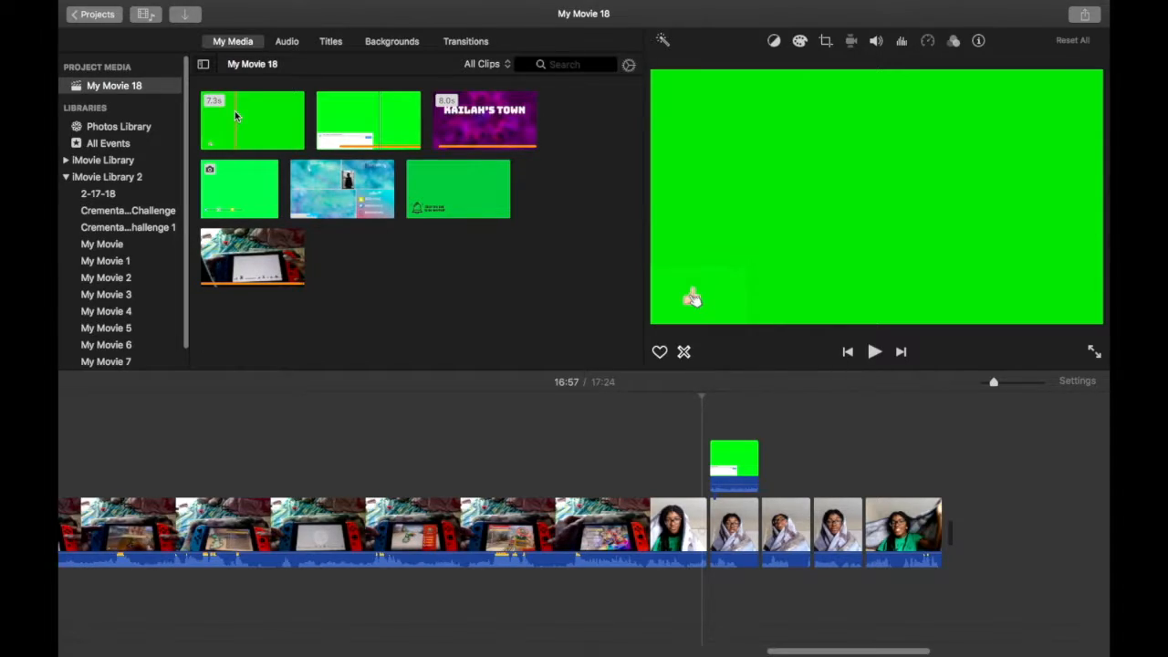
drag(234, 110, 792, 461)
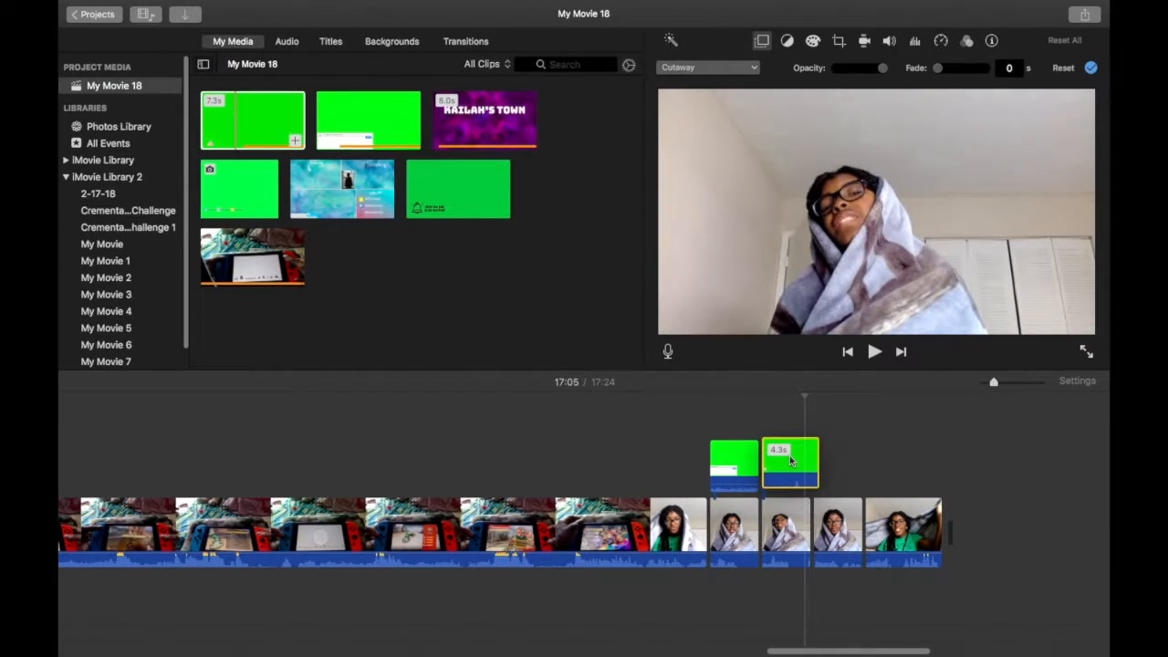
key(space)
key(space)
Step: Adjust the start of the thumbs-up overlay so that it runs about 4.8 s
drag(772, 467, 779, 465)
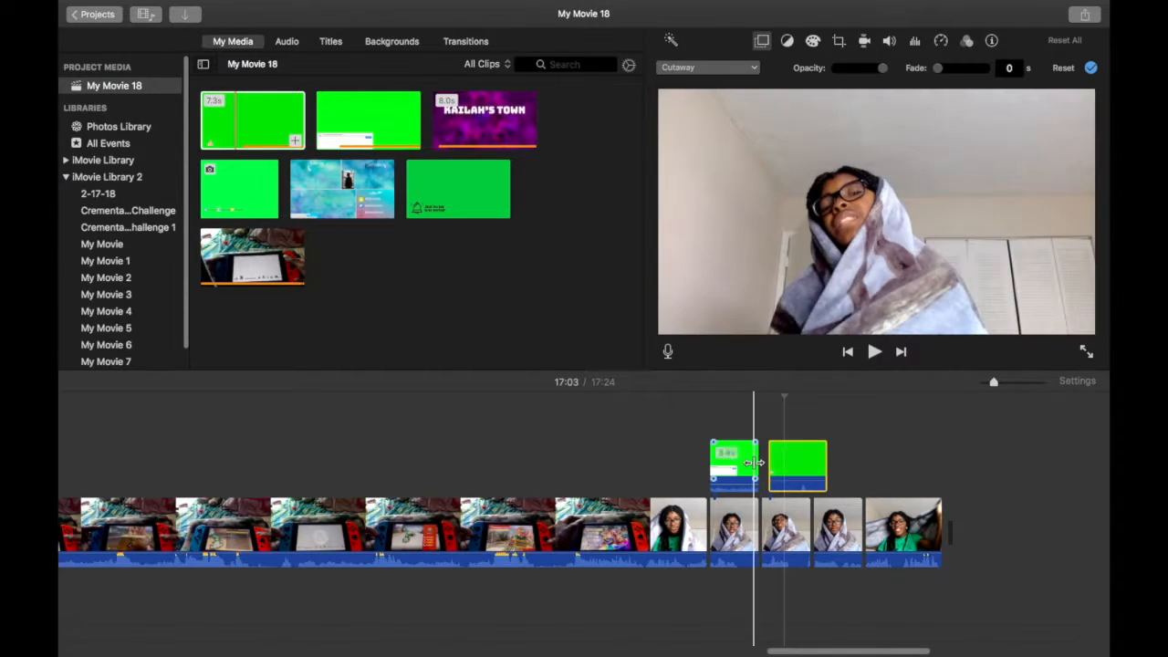
key(space)
key(space)
drag(769, 464, 779, 466)
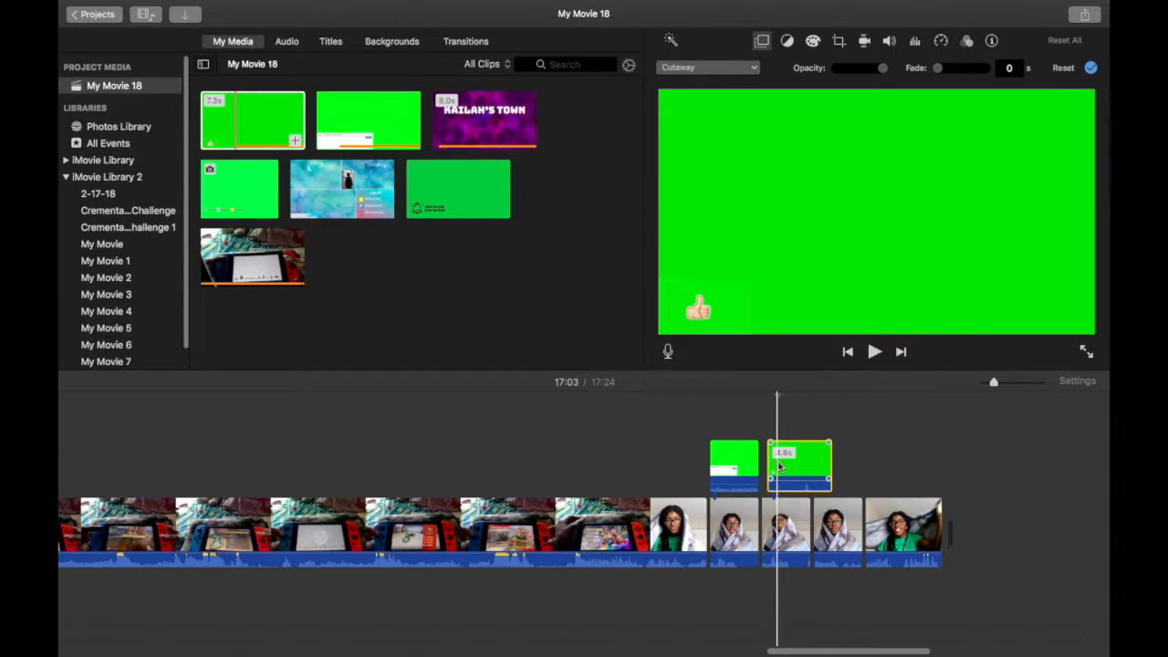
Step: Play the thumbs-up overlay until the thumb animation has disappeared and split the overlay there, at about 17:04
key(space)
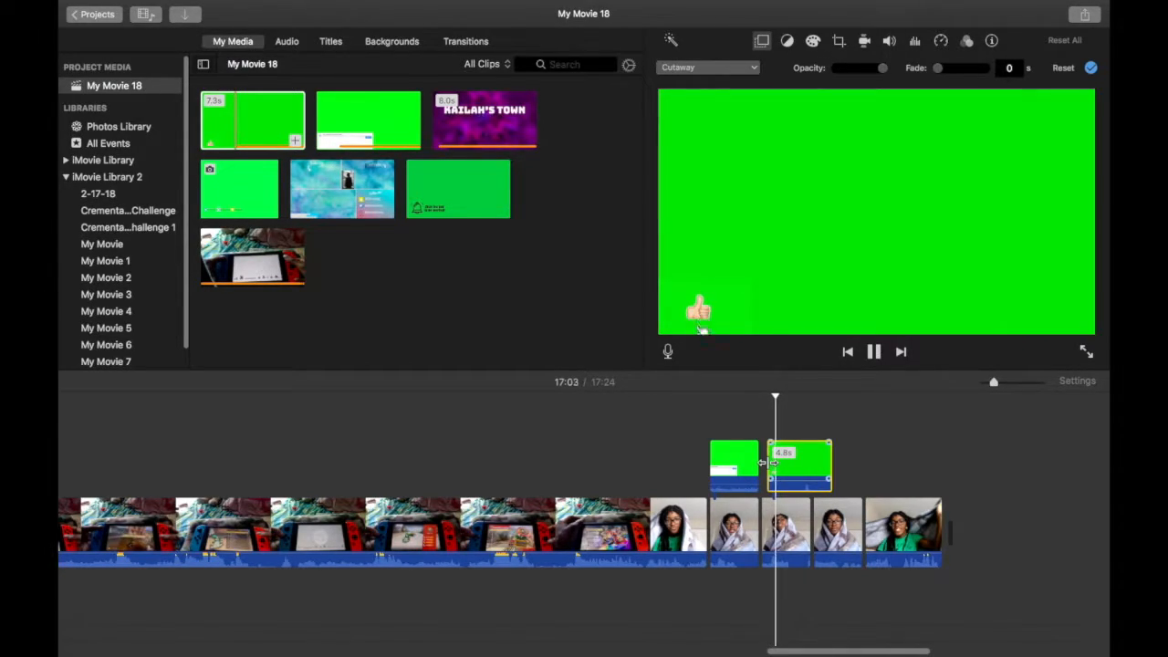
key(space)
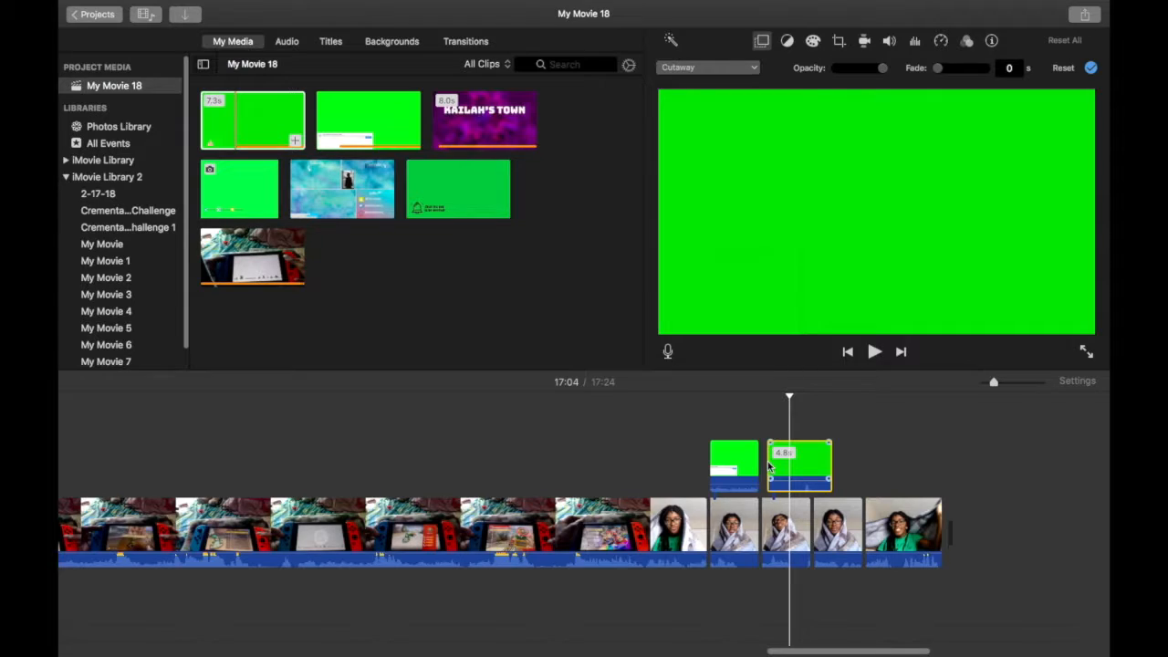
key(super+b)
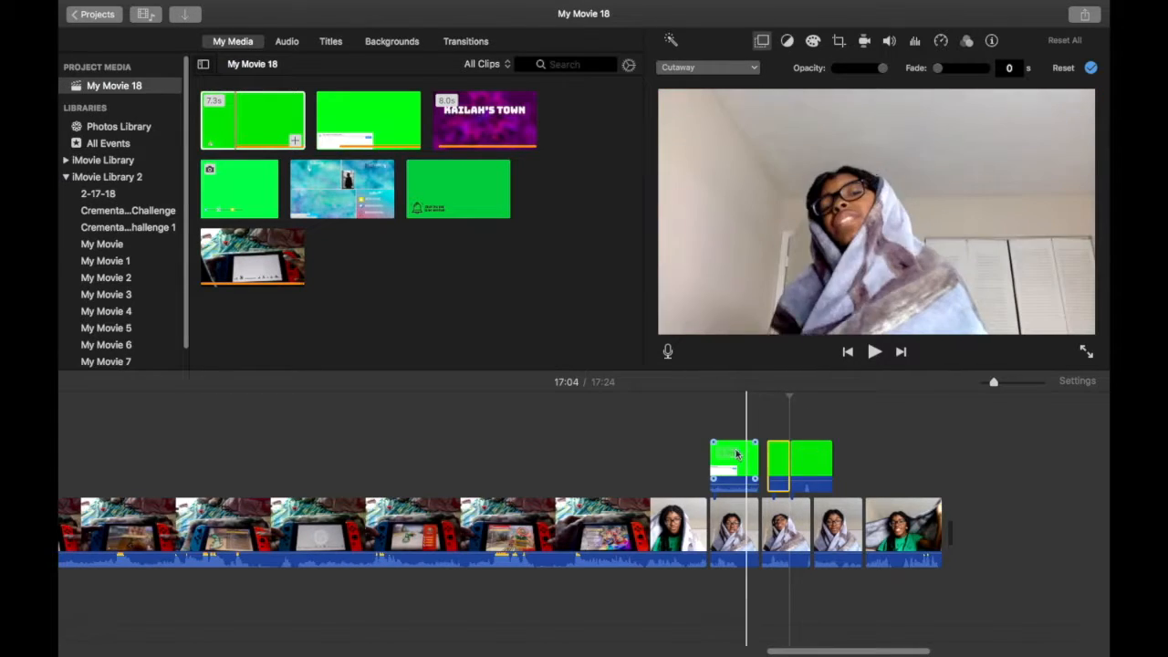
Step: Try to split the timeline at about 17:00, within the comment overlay section
click(736, 453)
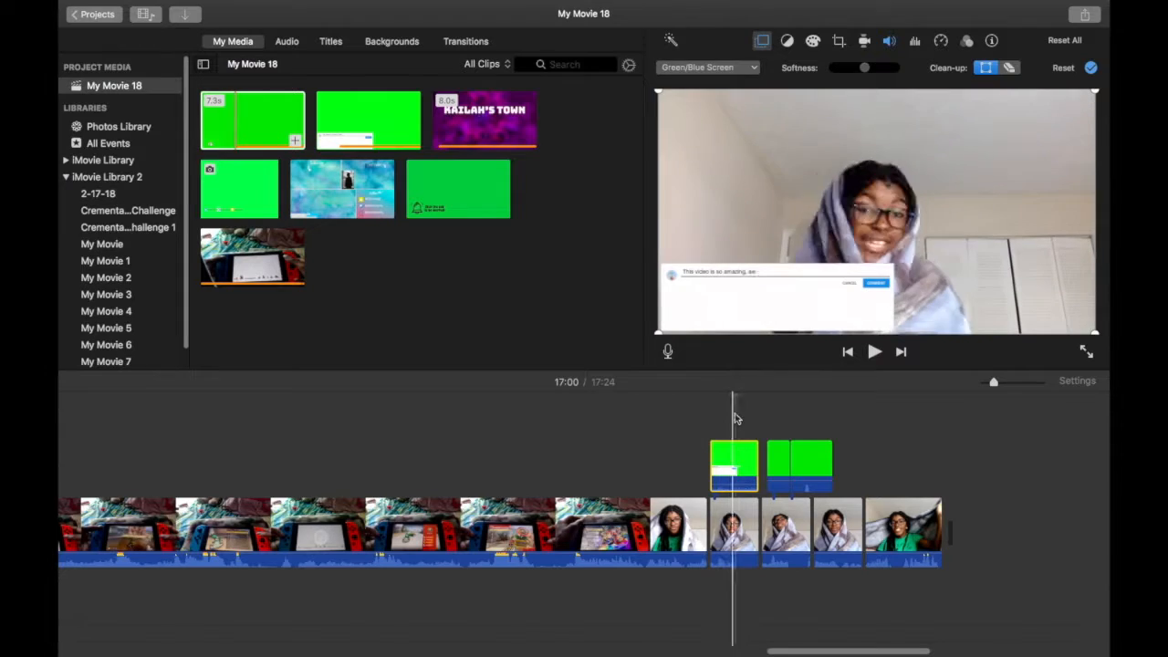
click(737, 418)
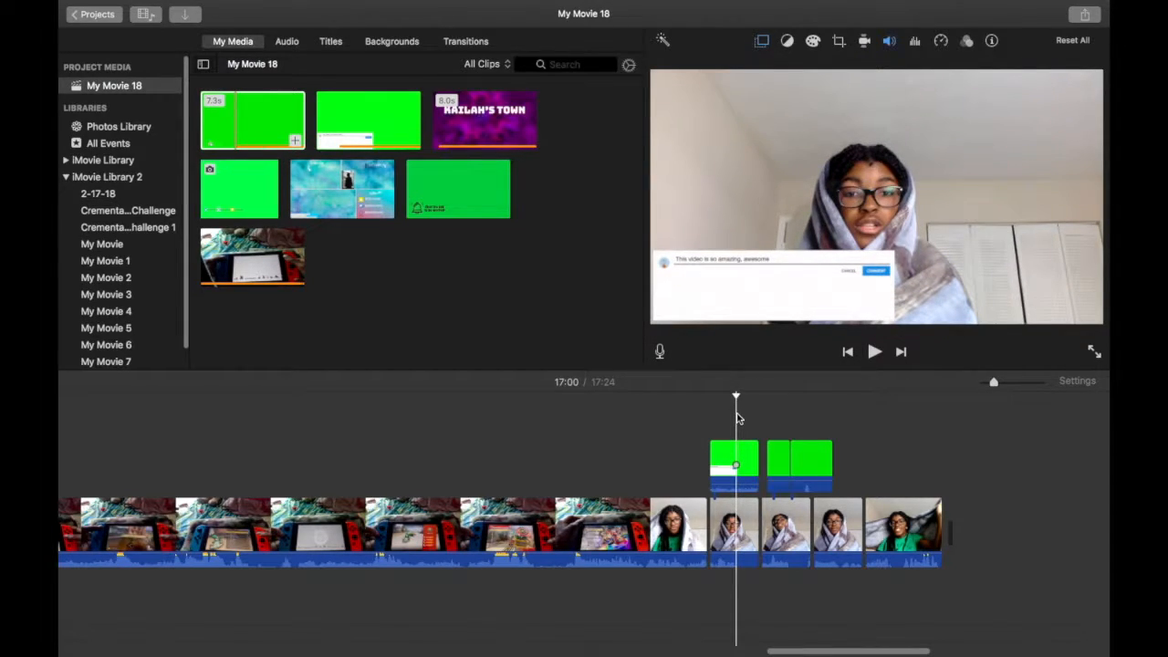
key(super+b)
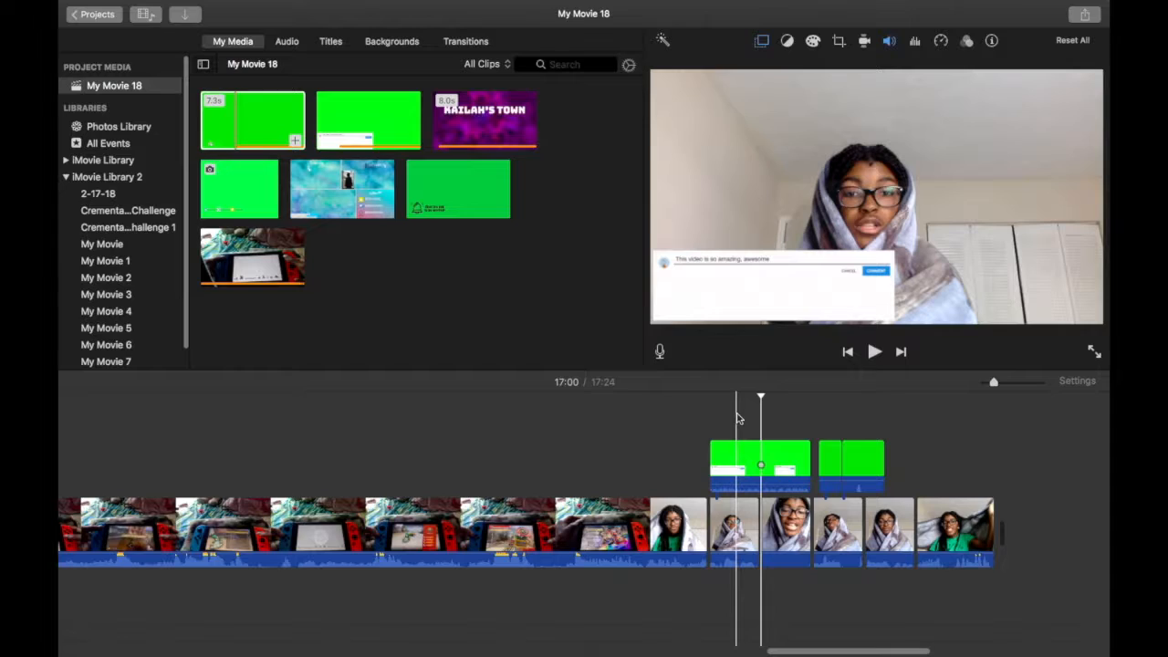
key(Delete)
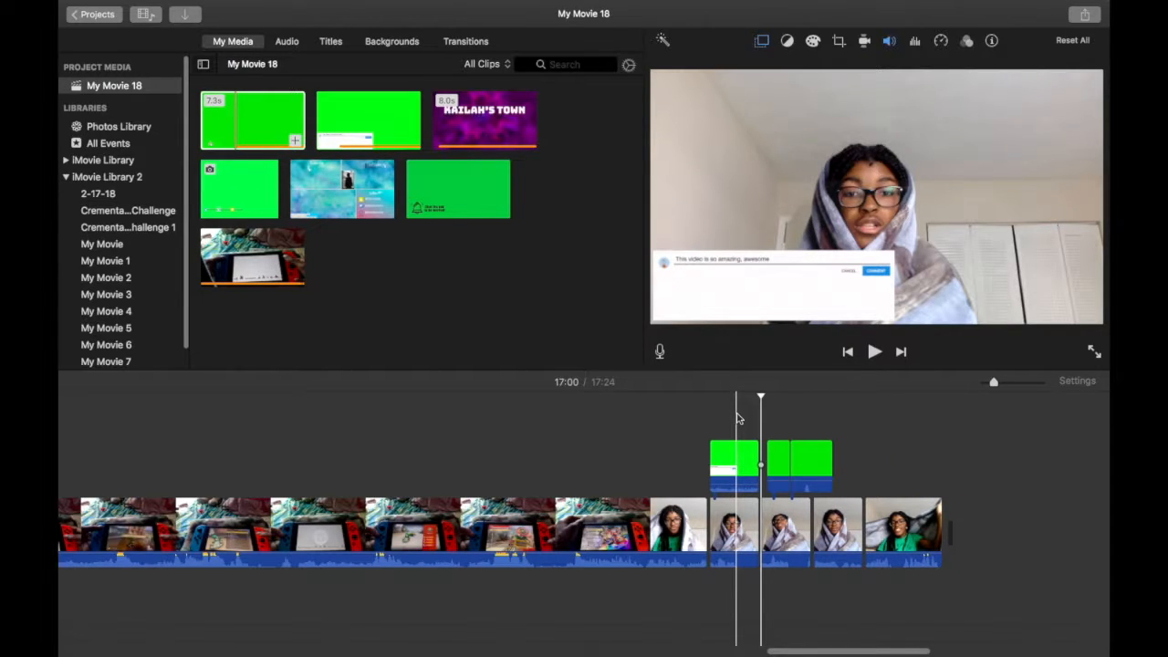
Step: Move the second part of the split thumbs-up overlay above the third short webcam piece
click(737, 464)
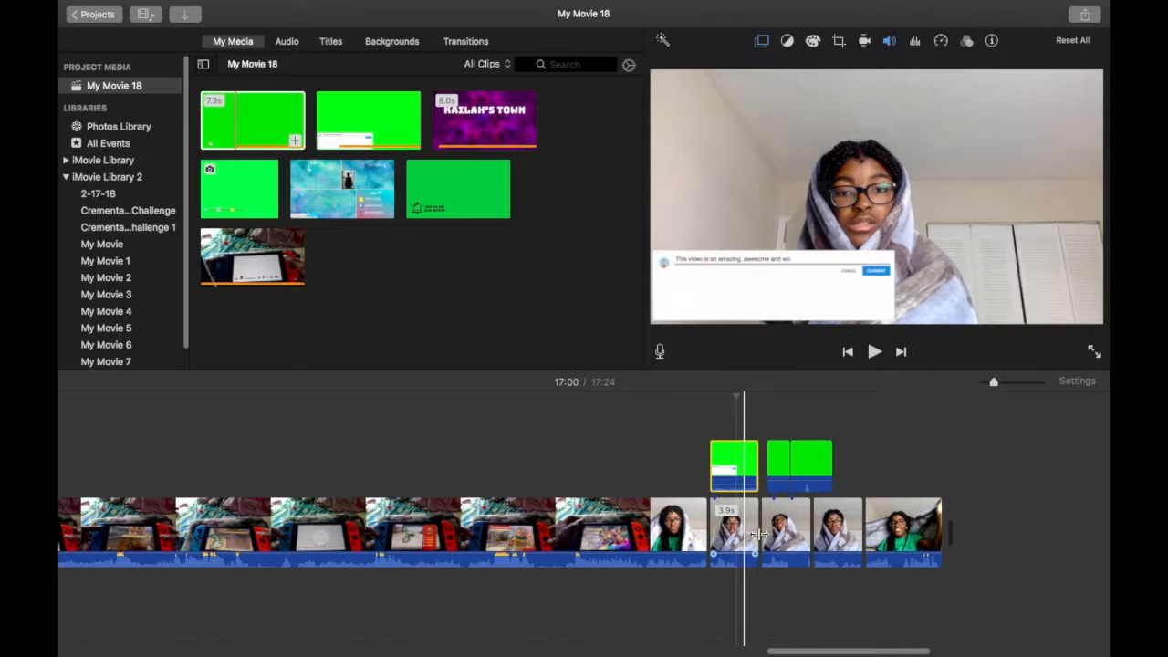
drag(802, 469, 841, 469)
click(854, 459)
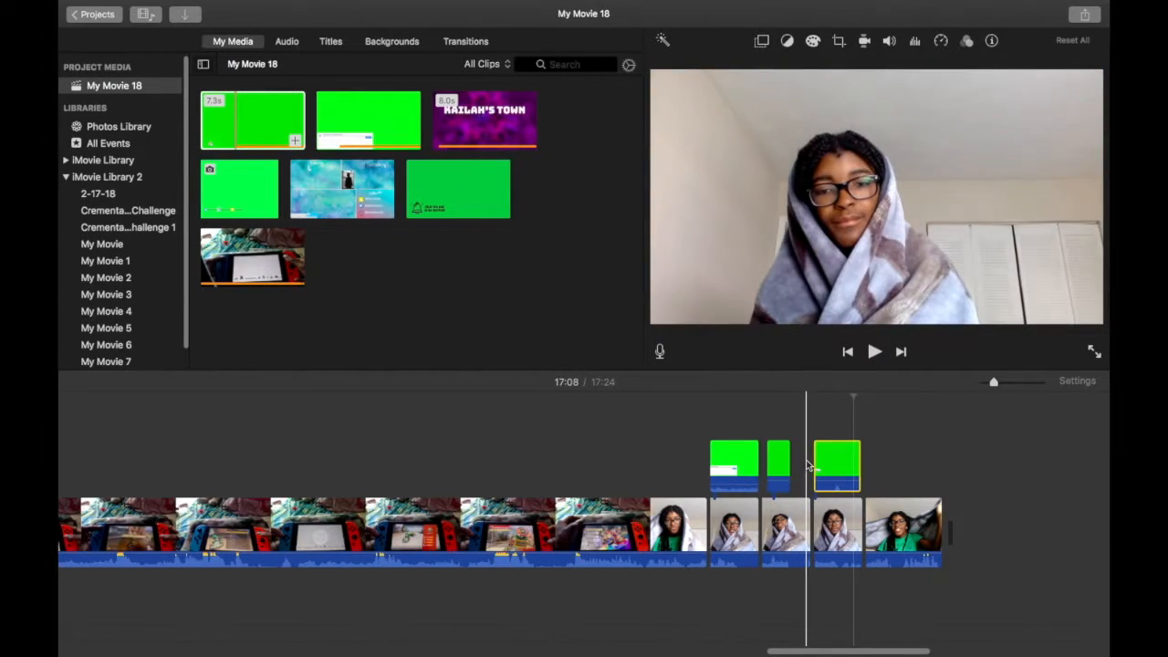
Step: Play the overlay above the third short webcam piece and split it where the small Subscribe button has settled, at about 17:06
key(space)
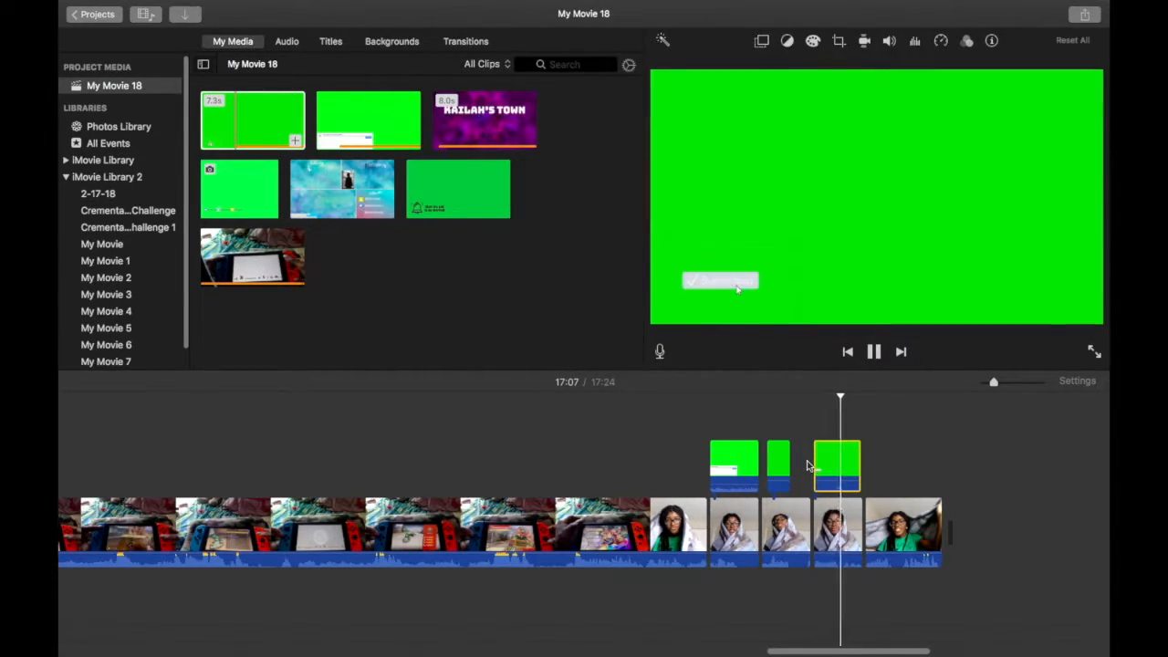
key(space)
key(space)
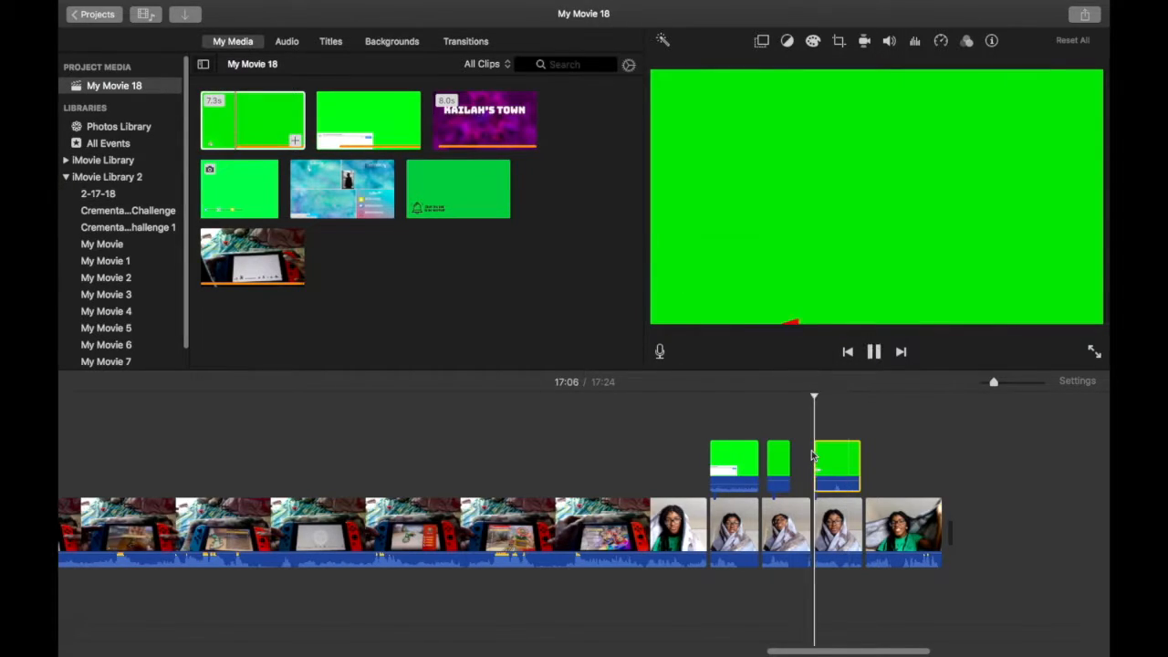
key(space)
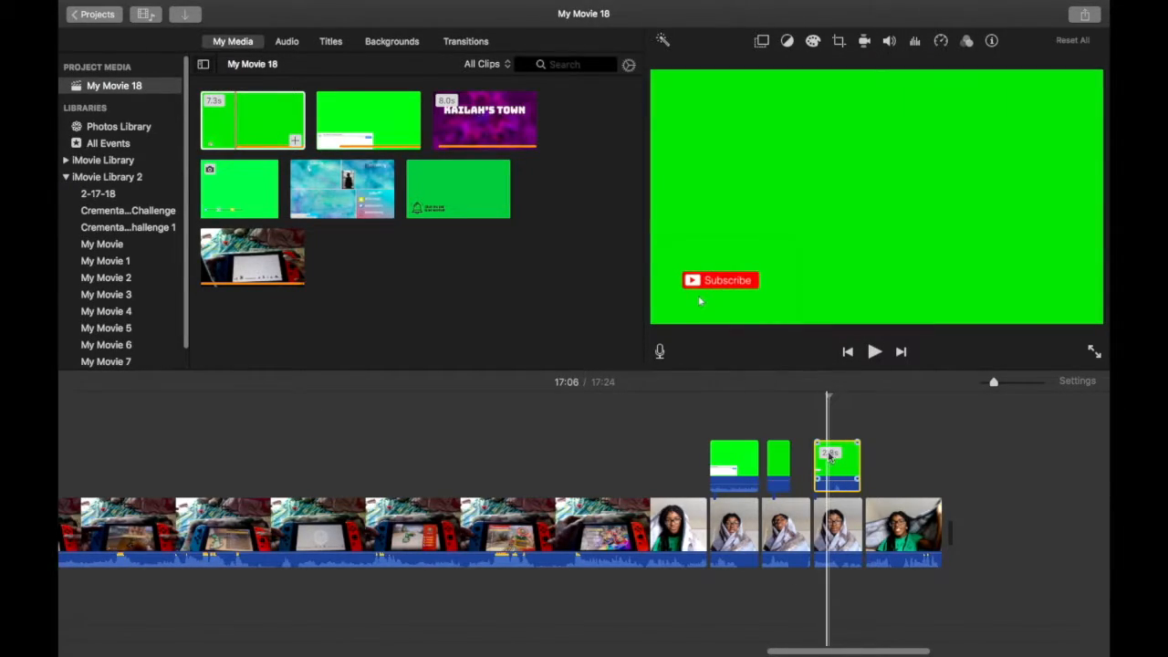
click(827, 455)
key(super+b)
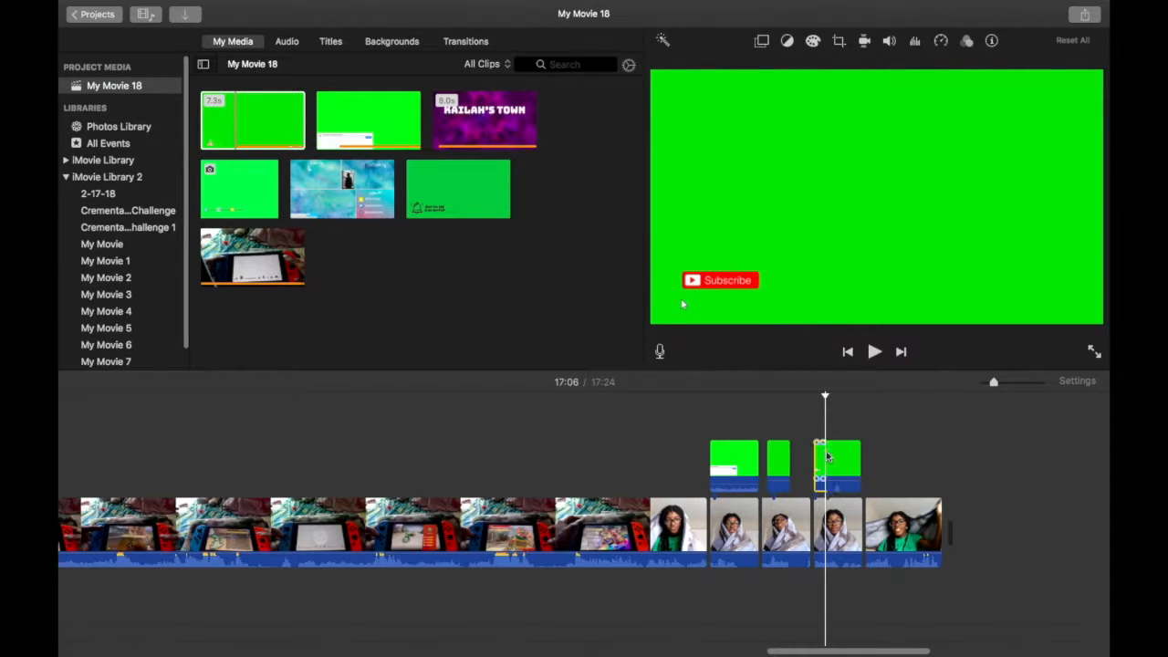
Step: Delete the short first piece of the split subscribe overlay and move the remaining 2.1 s piece slightly earlier above the third webcam piece
click(820, 454)
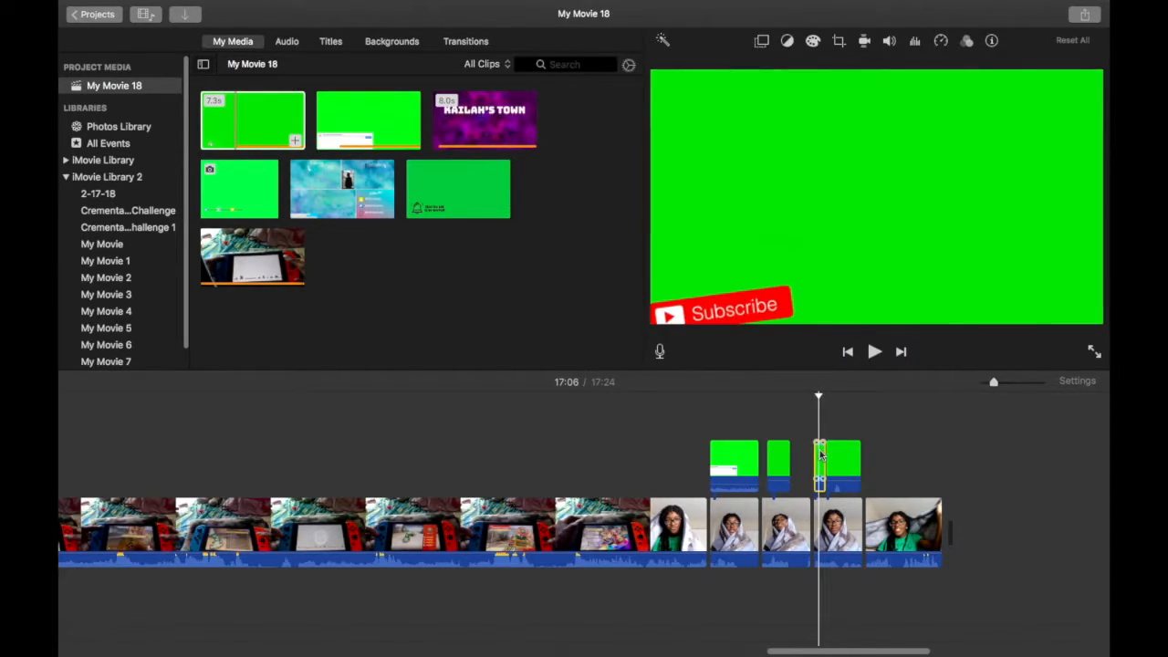
key(Delete)
key(space)
key(space)
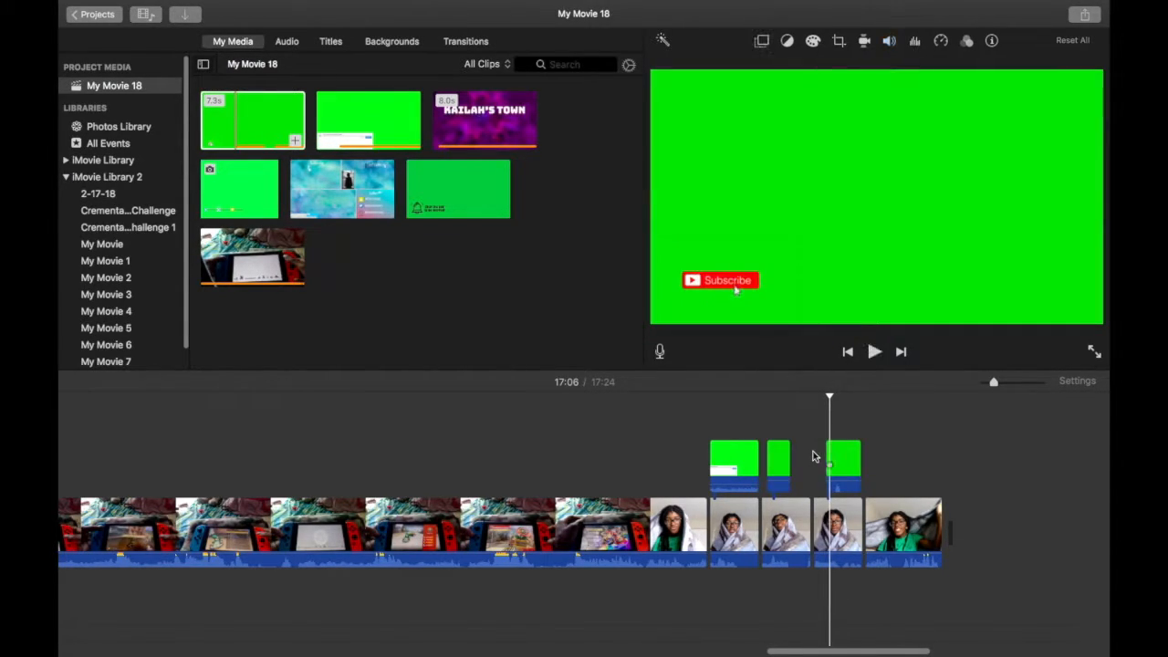
drag(842, 467, 836, 467)
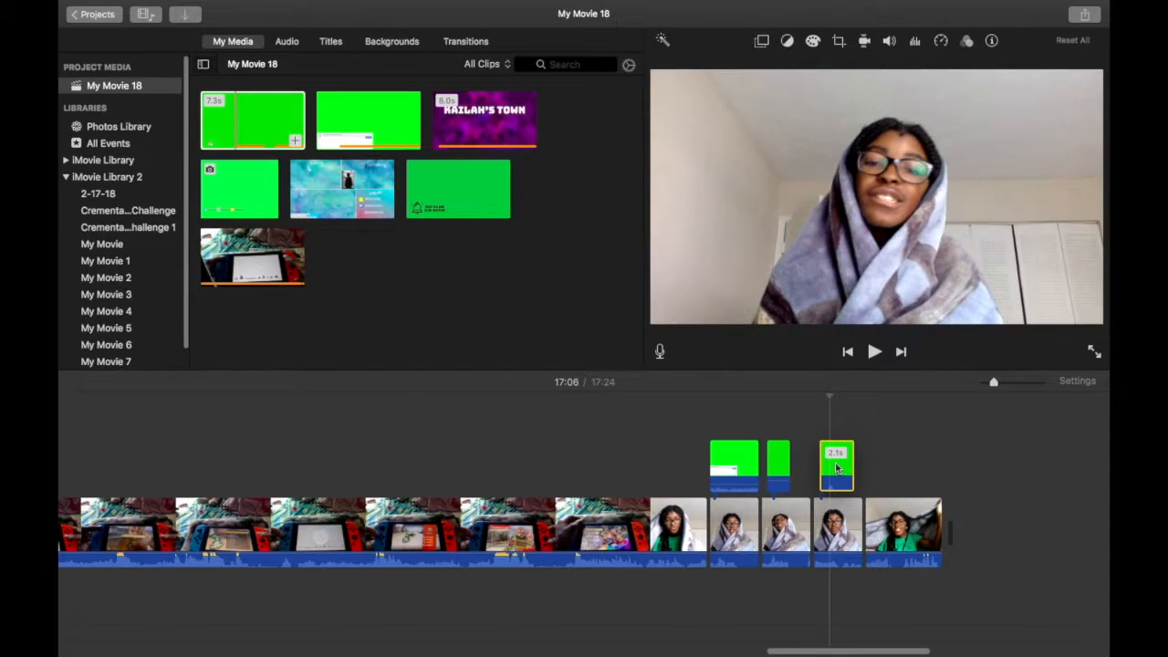
key(space)
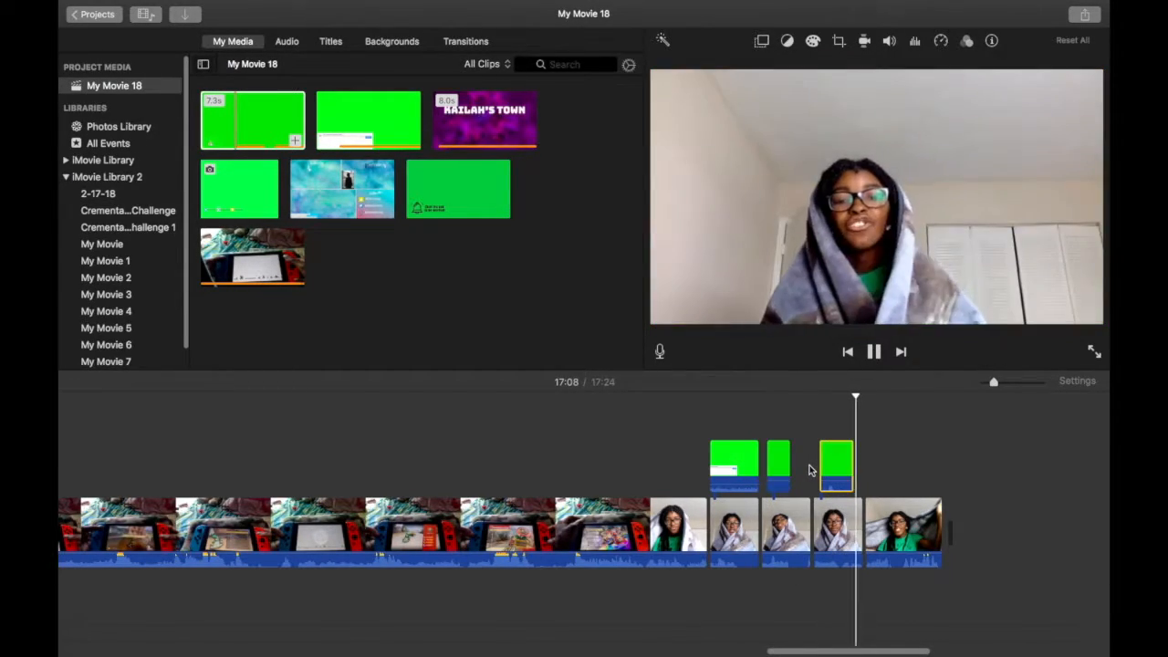
Step: Set the thumbs-up overlay and the subscribe overlay to Green/Blue Screen
click(780, 465)
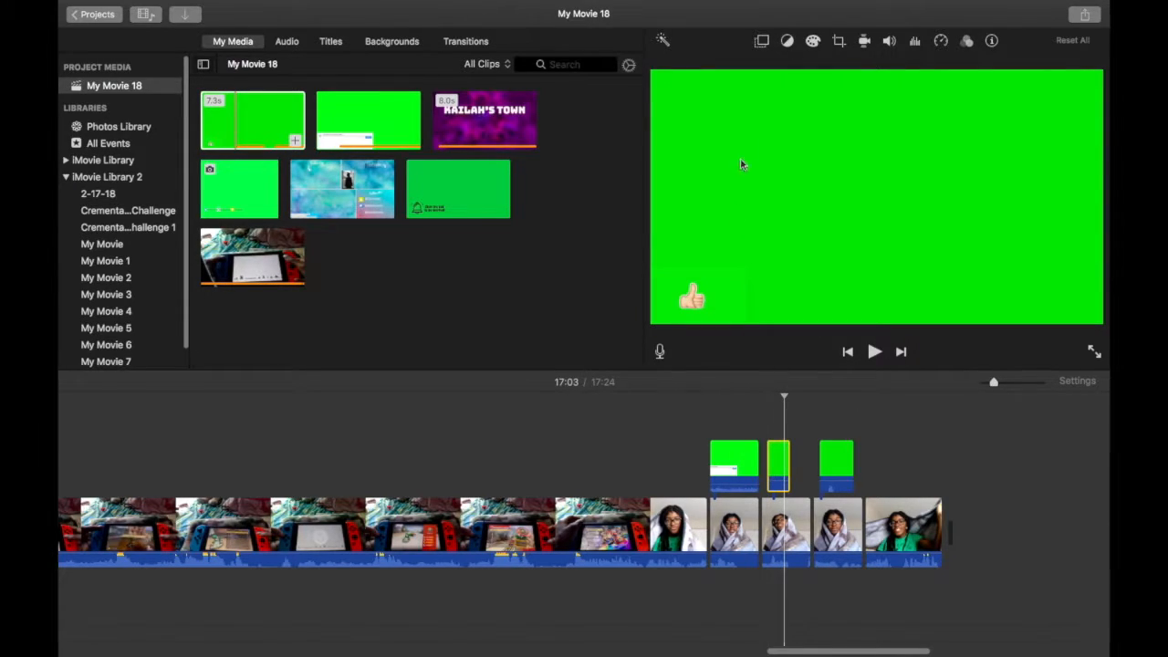
click(779, 462)
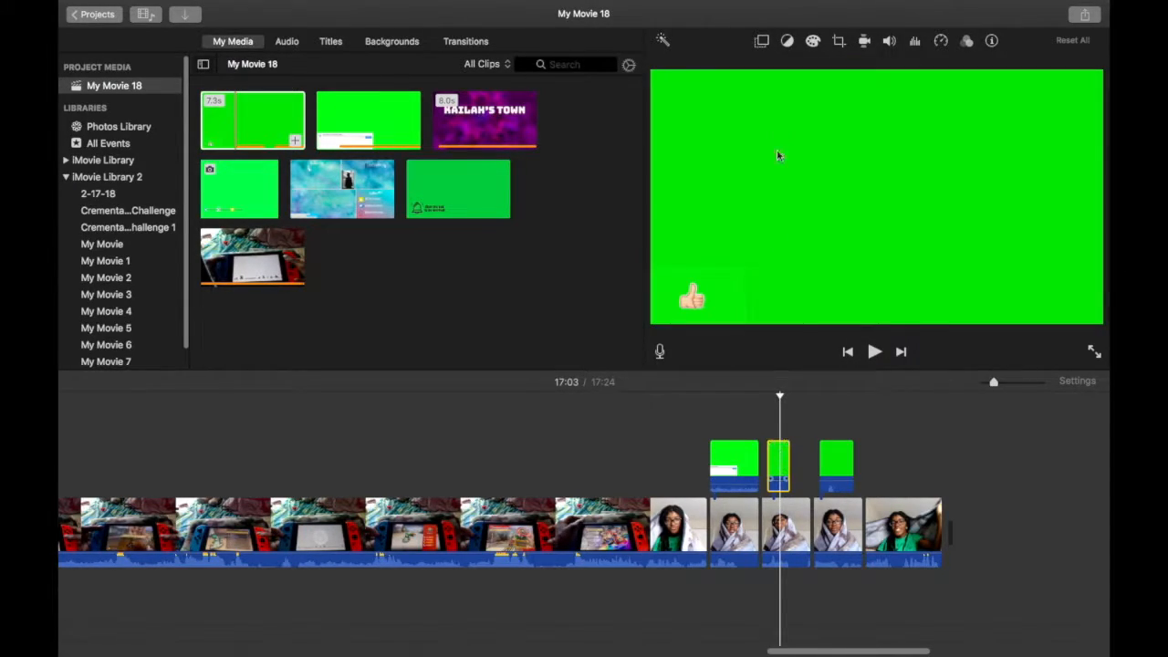
click(760, 42)
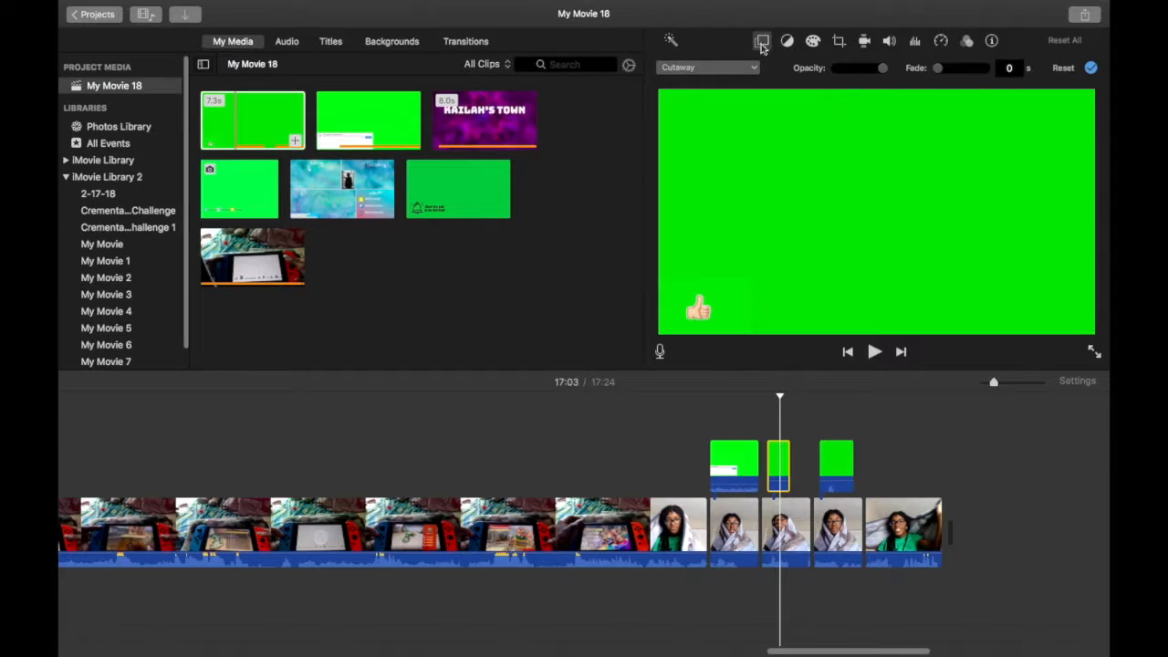
click(750, 68)
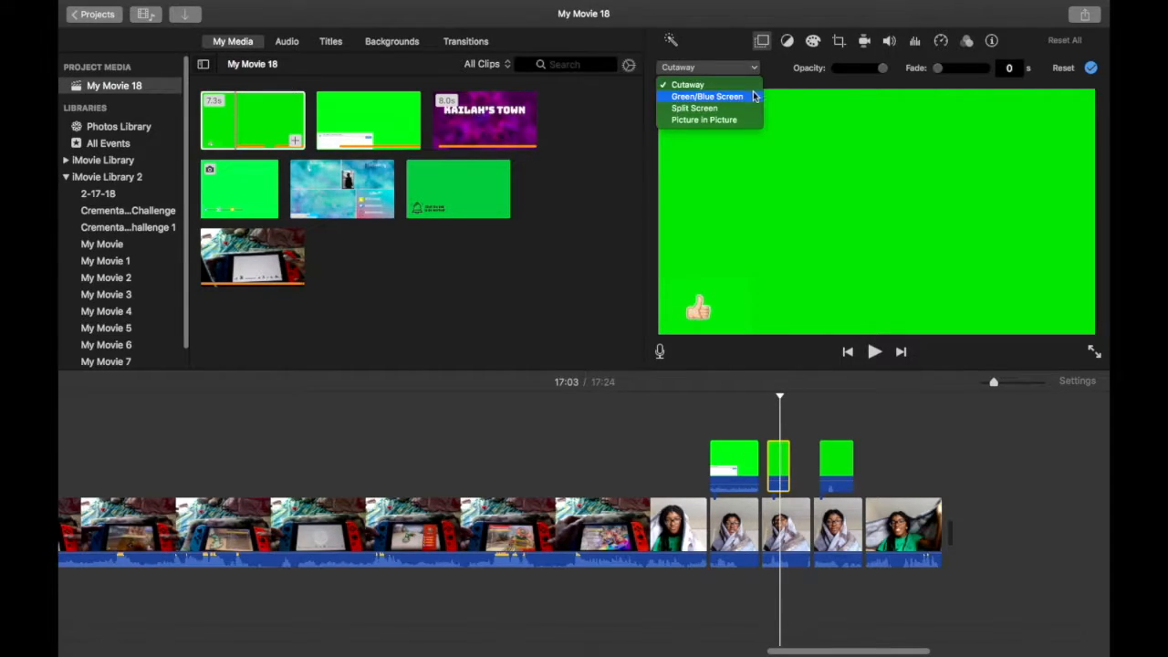
click(755, 94)
click(839, 465)
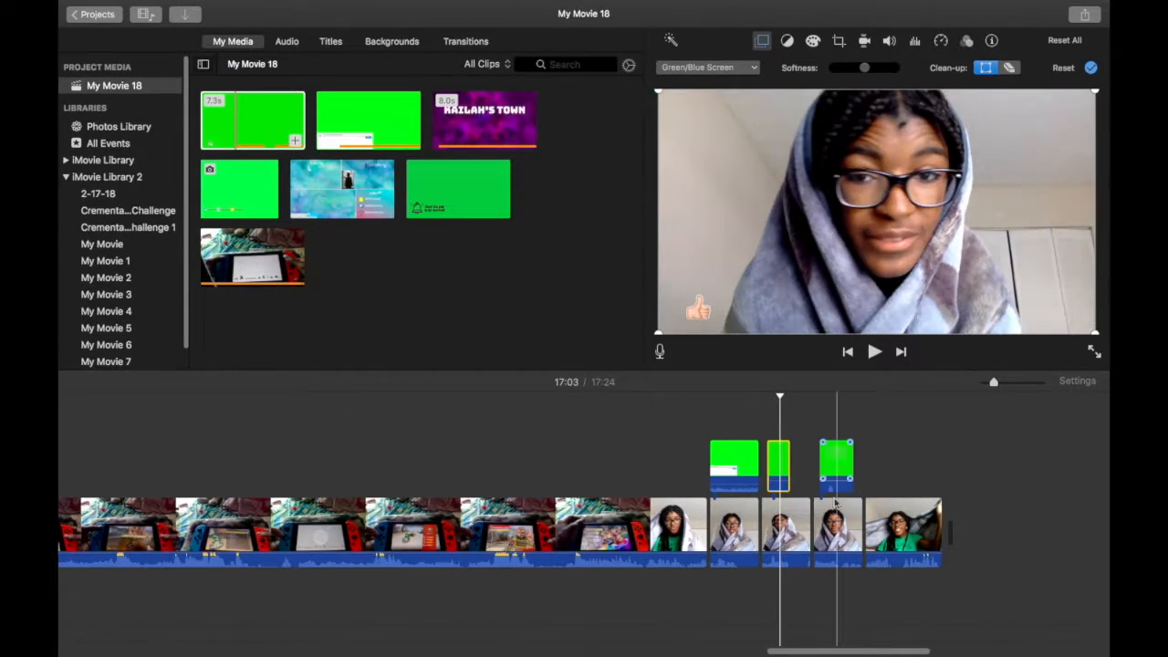
click(754, 71)
click(766, 342)
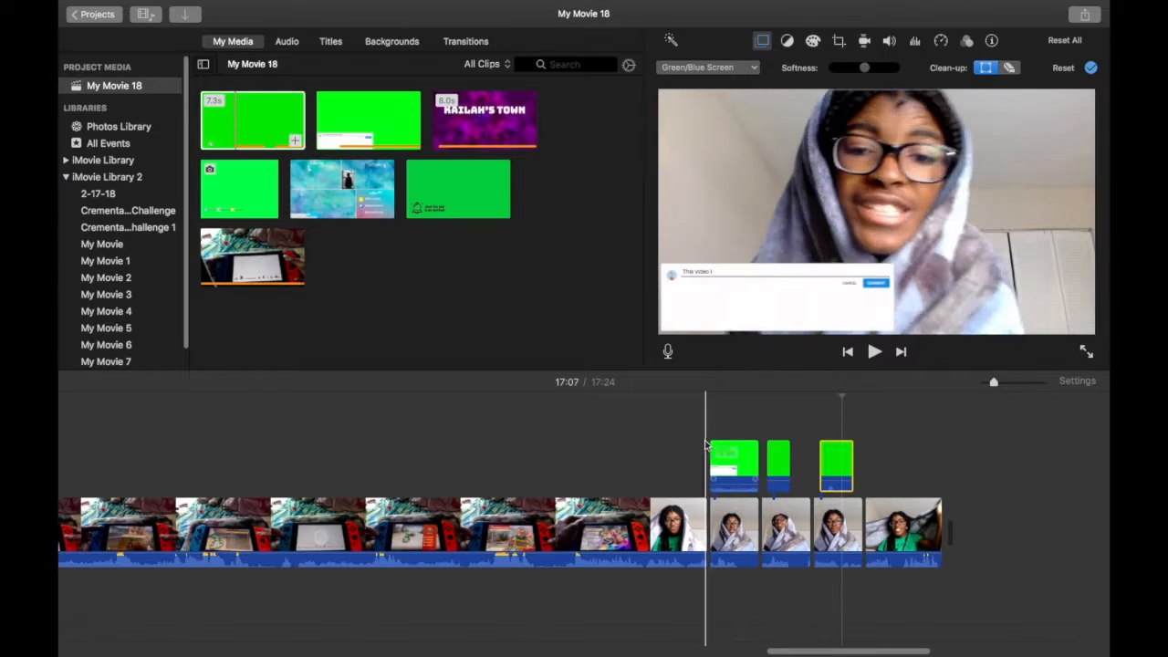
Step: Play the outro from the start of the comment overlay through the thumbs-up and subscribe overlays to check the green-screen effects
key(space)
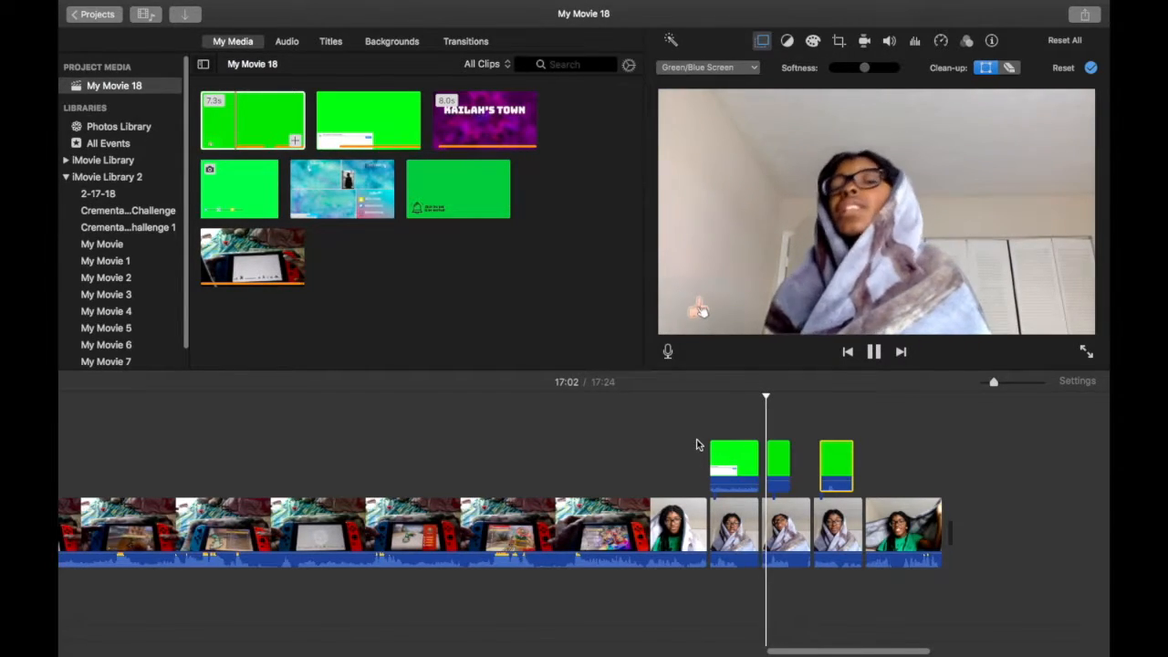
key(space)
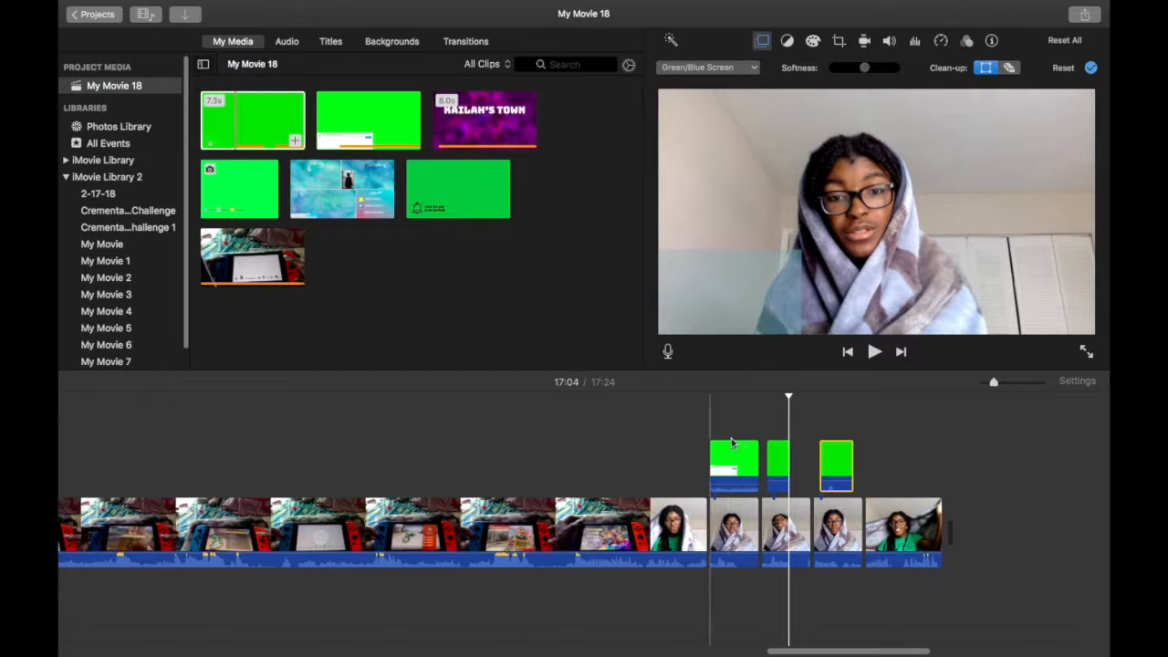
click(778, 483)
drag(777, 485, 781, 482)
key(space)
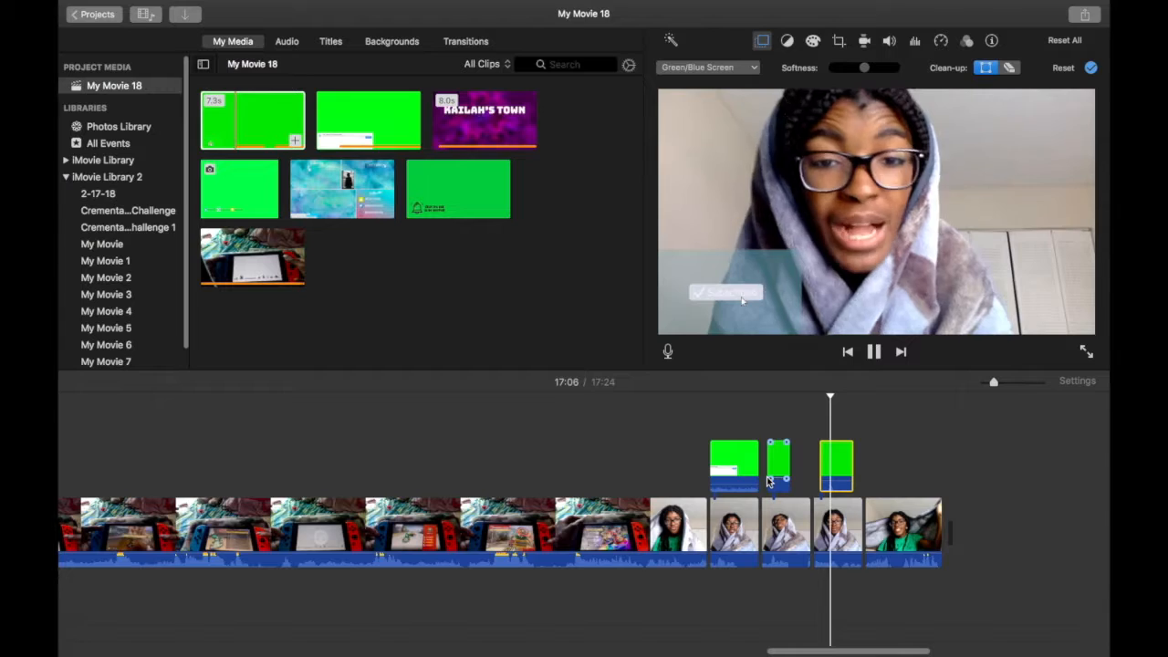
key(space)
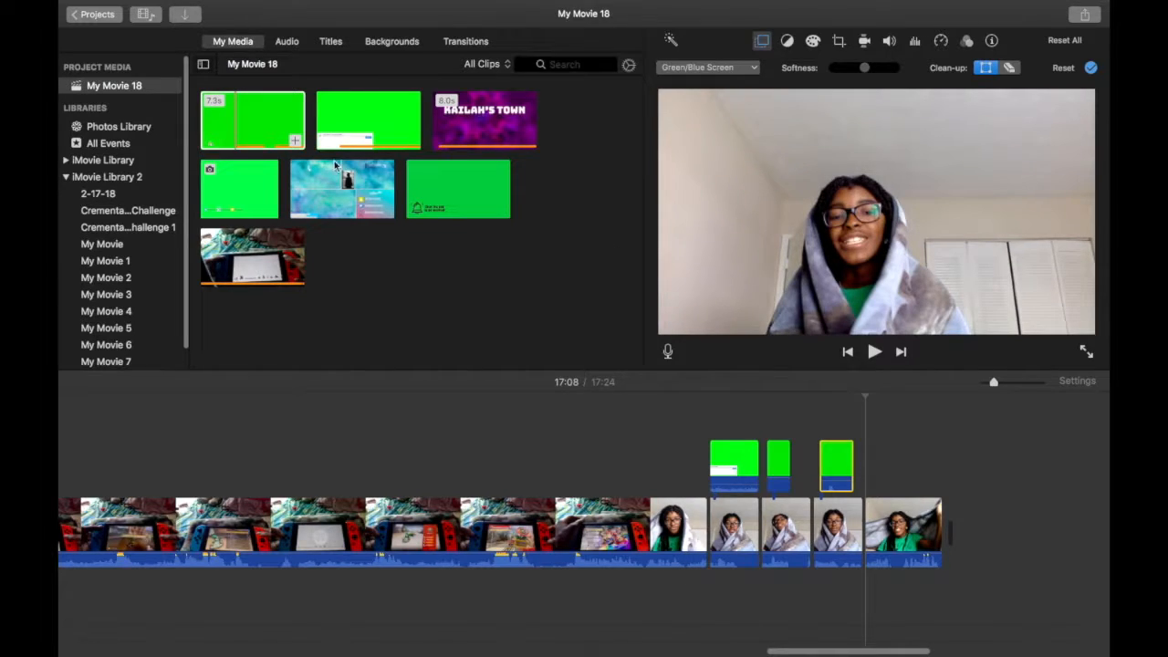
Step: Import Picture4.jpg from the Pictures folder on the Desktop into the project media
click(187, 15)
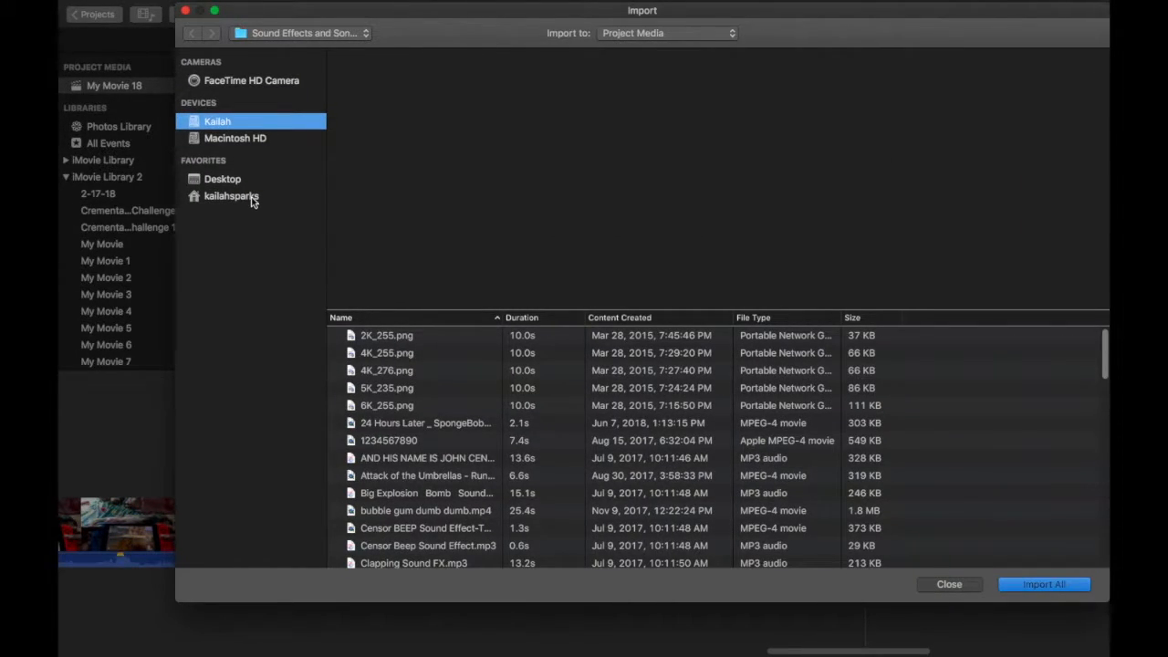
click(239, 179)
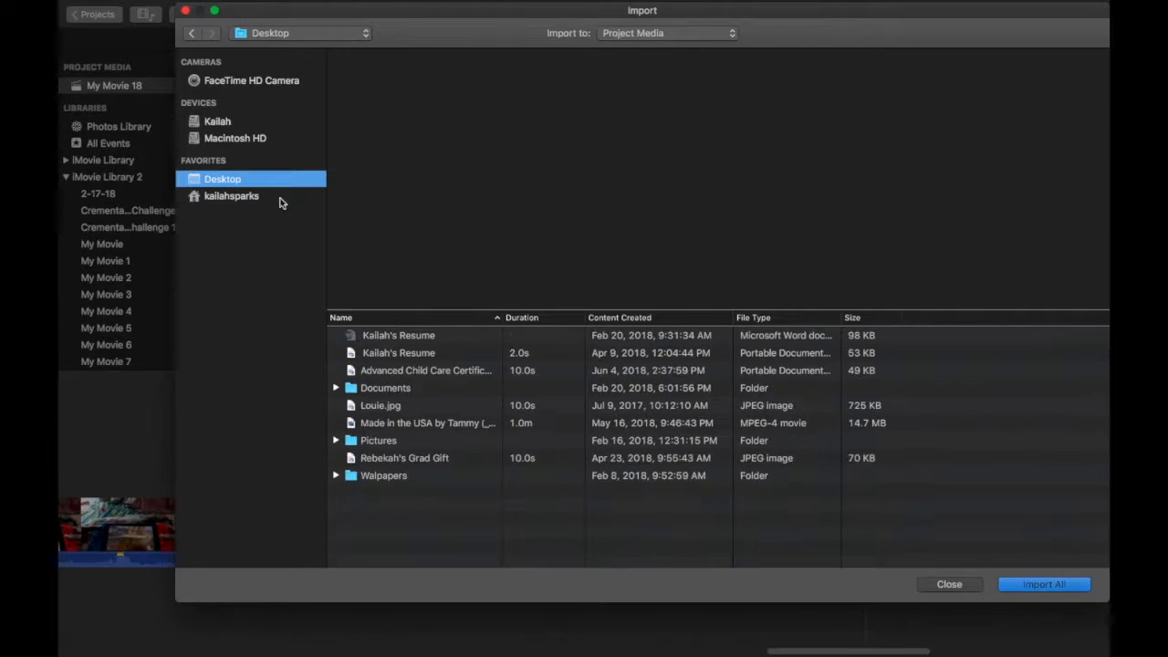
click(390, 457)
double_click(395, 443)
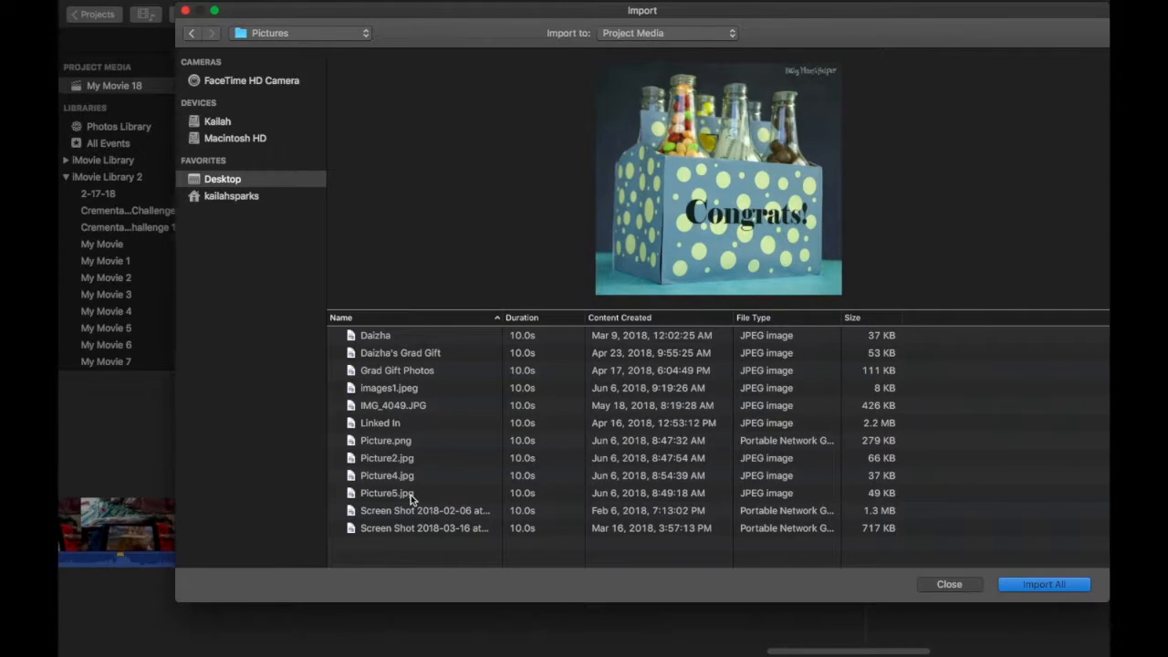
click(406, 445)
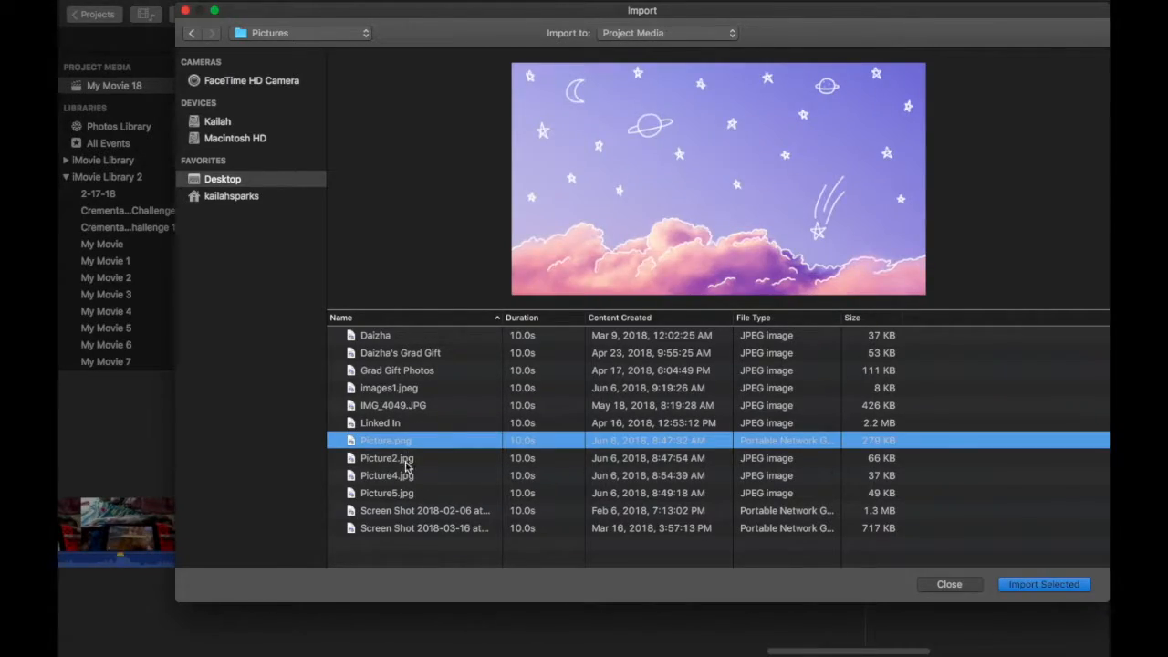
click(406, 473)
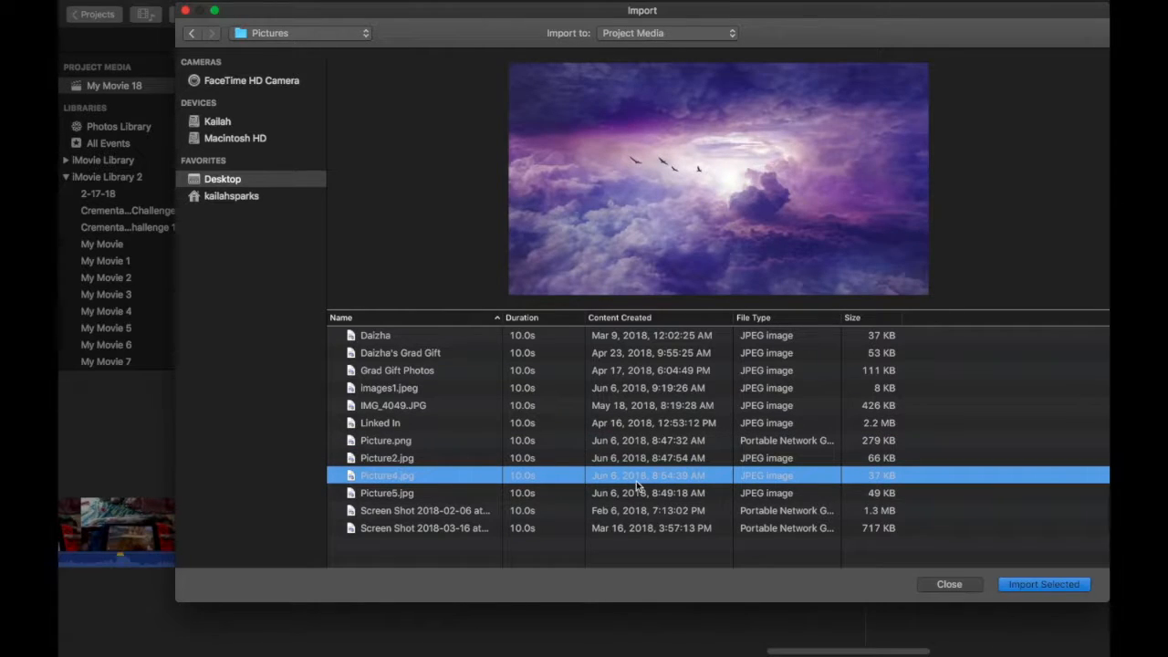
click(1049, 588)
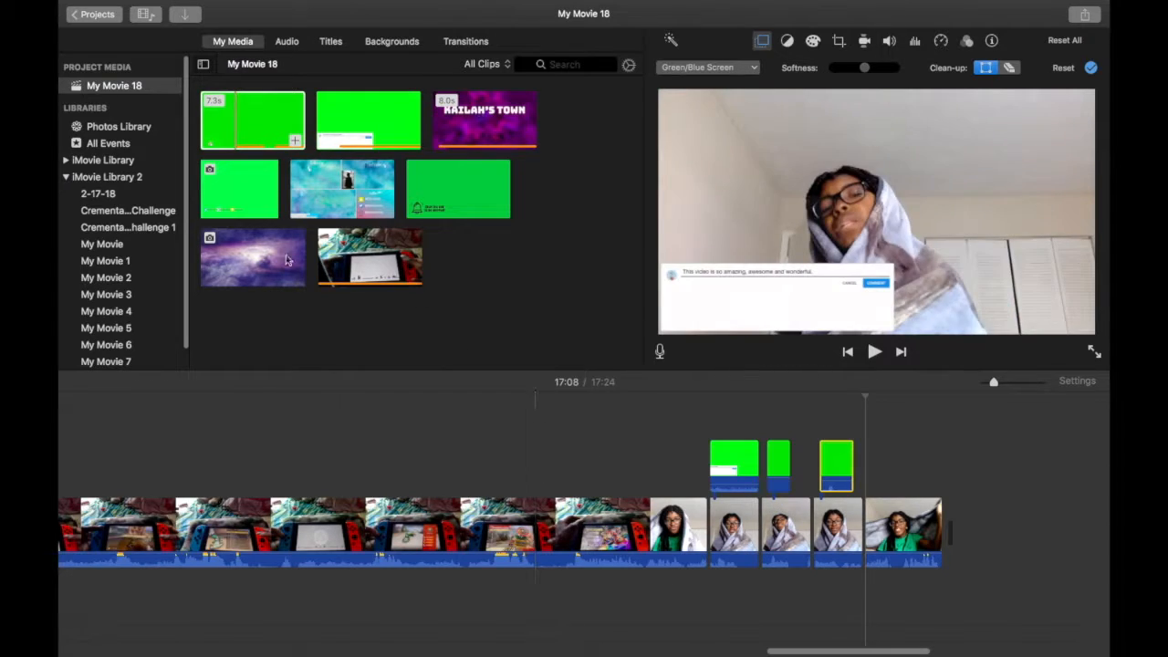
Step: Insert the purple cloud picture into the timeline between the third short webcam piece and the last webcam clip
drag(264, 259, 901, 529)
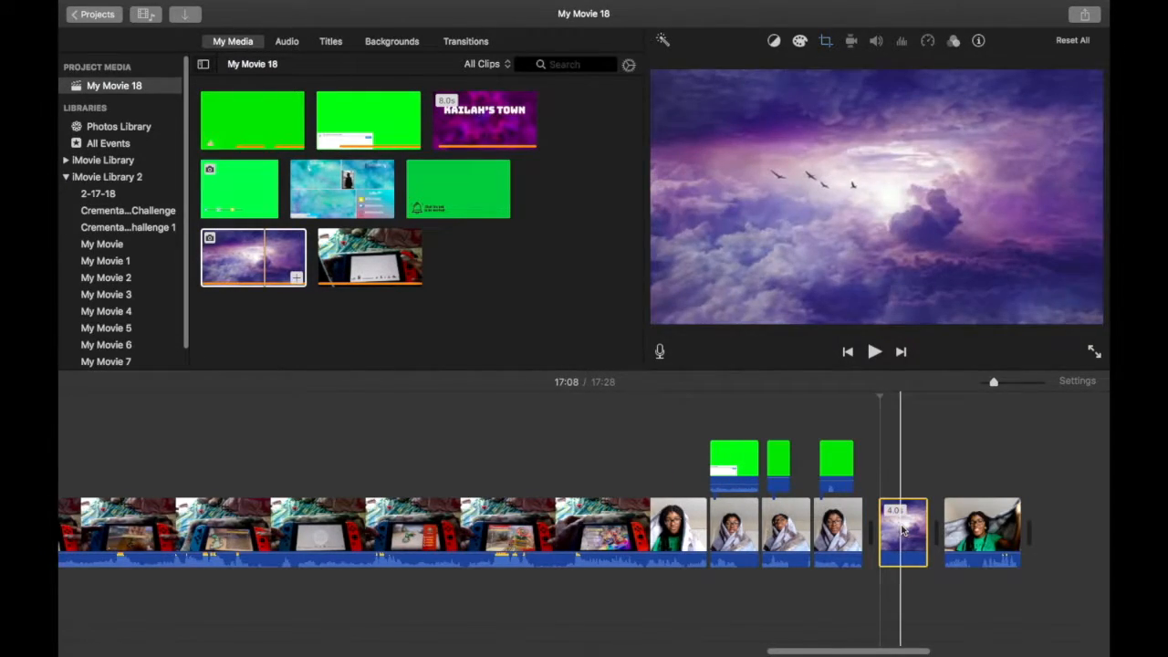
click(903, 529)
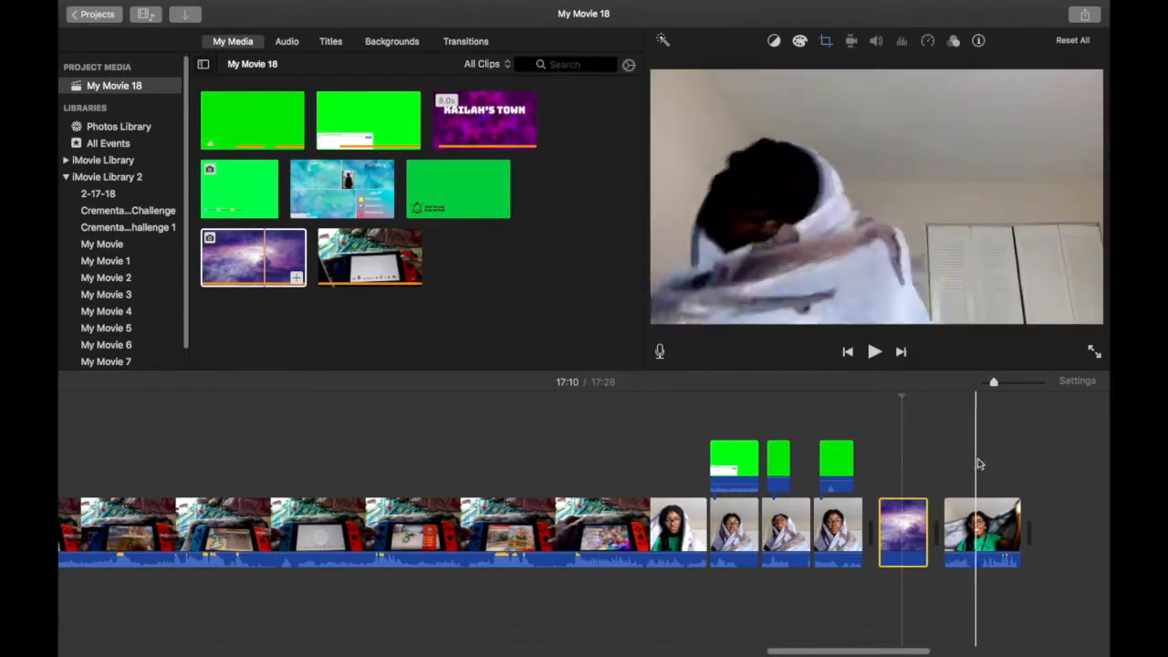
click(894, 516)
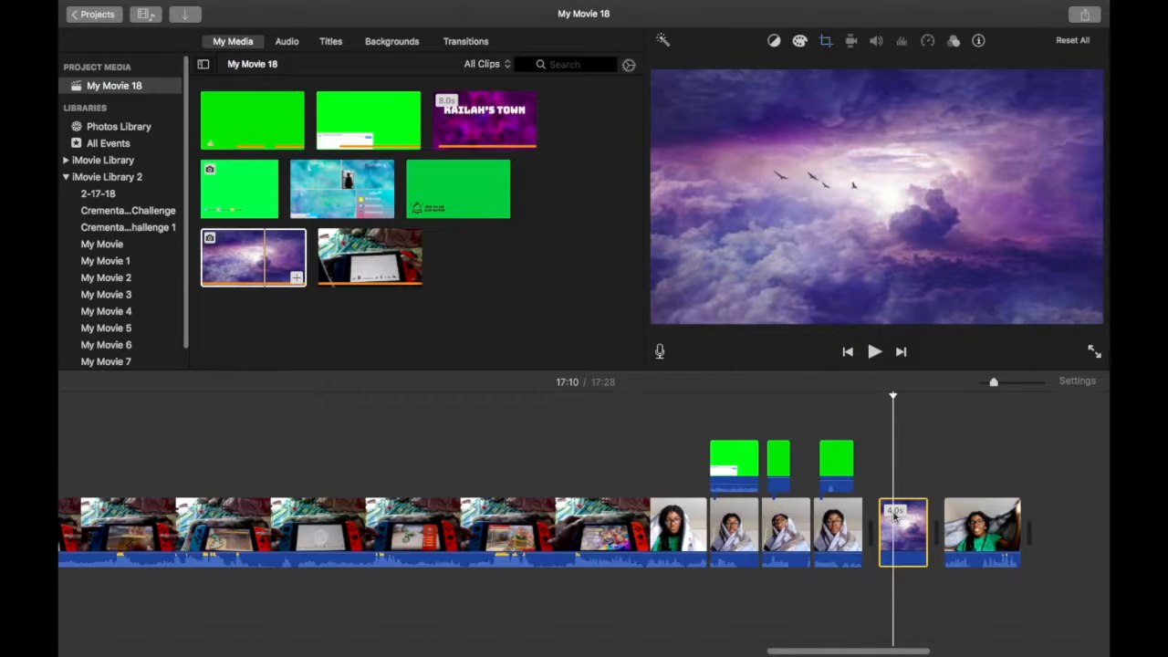
Step: Set the cloud picture's cropping style to Crop to Fill with the full frame and play the picture to check it
key(c)
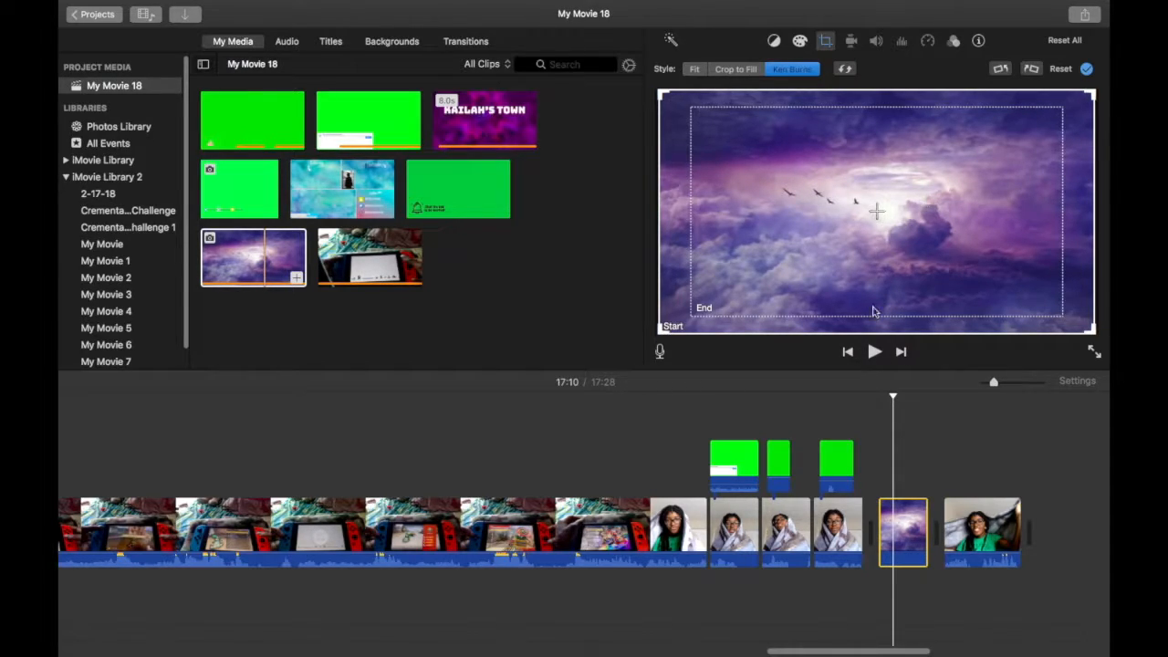
click(693, 313)
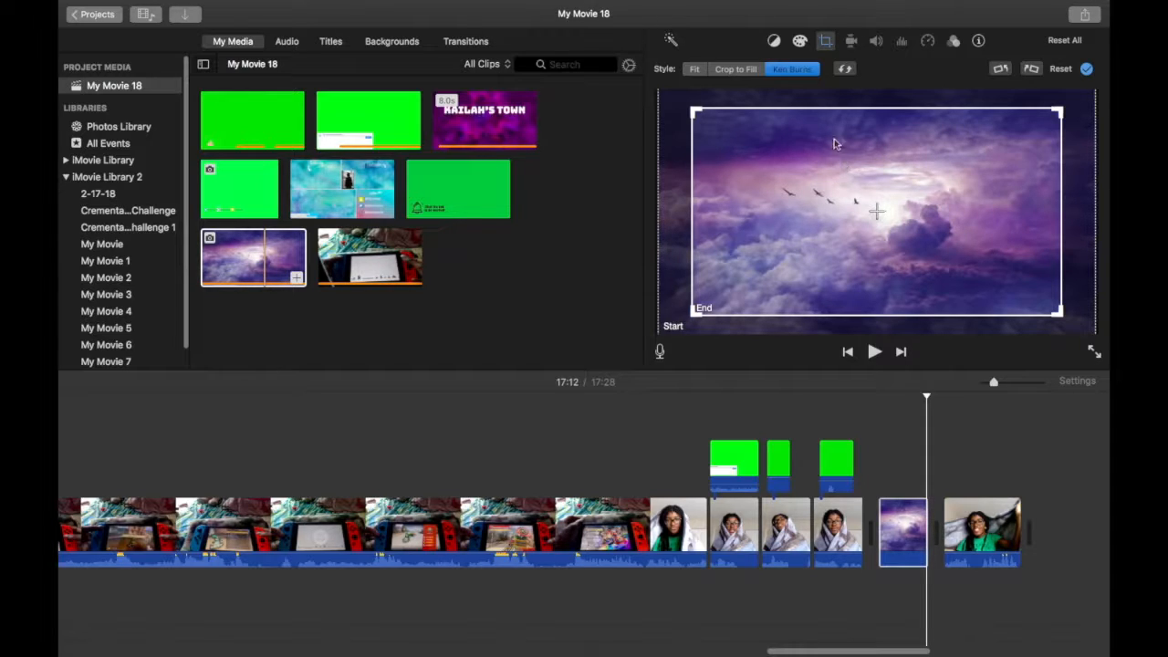
click(757, 71)
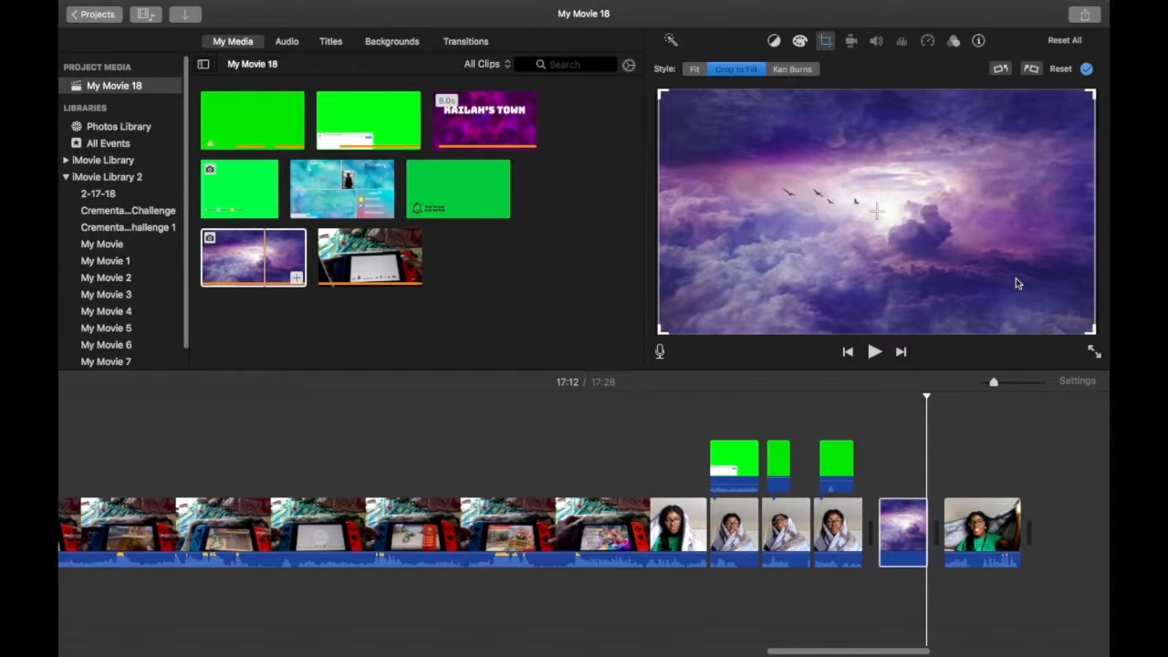
click(903, 451)
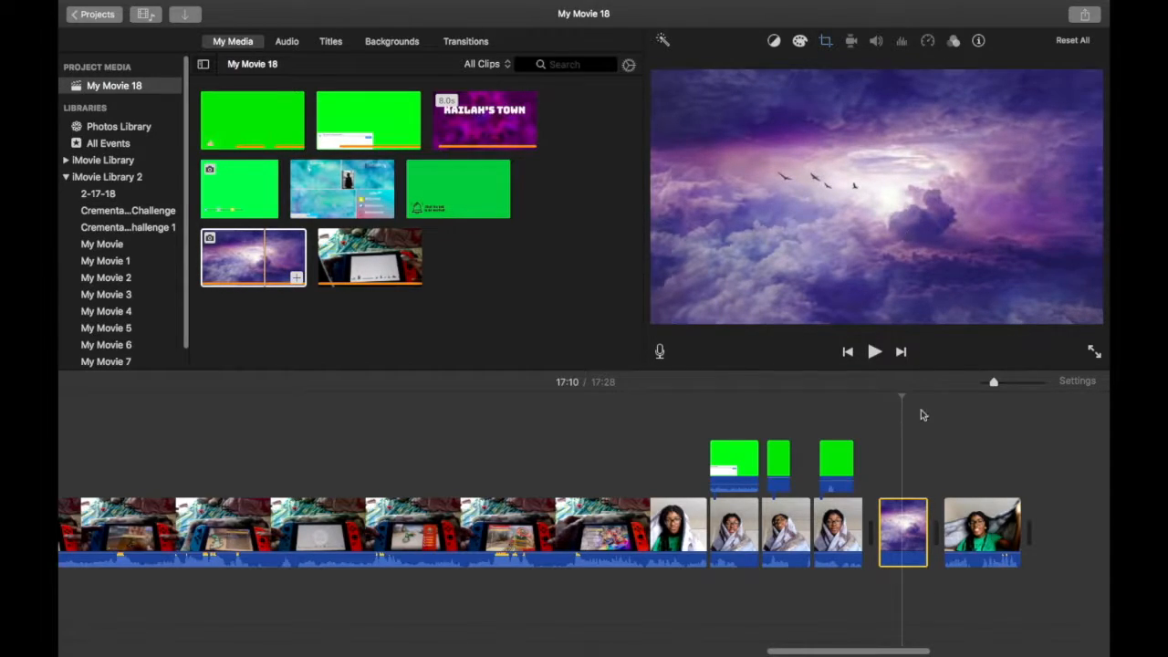
key(space)
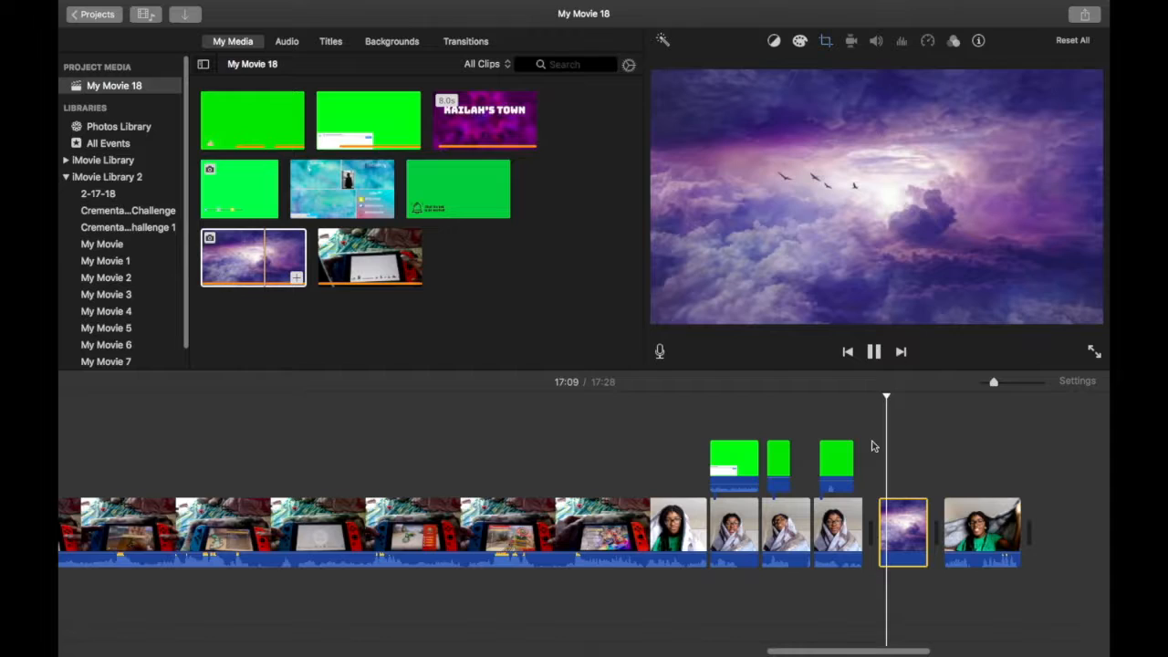
key(space)
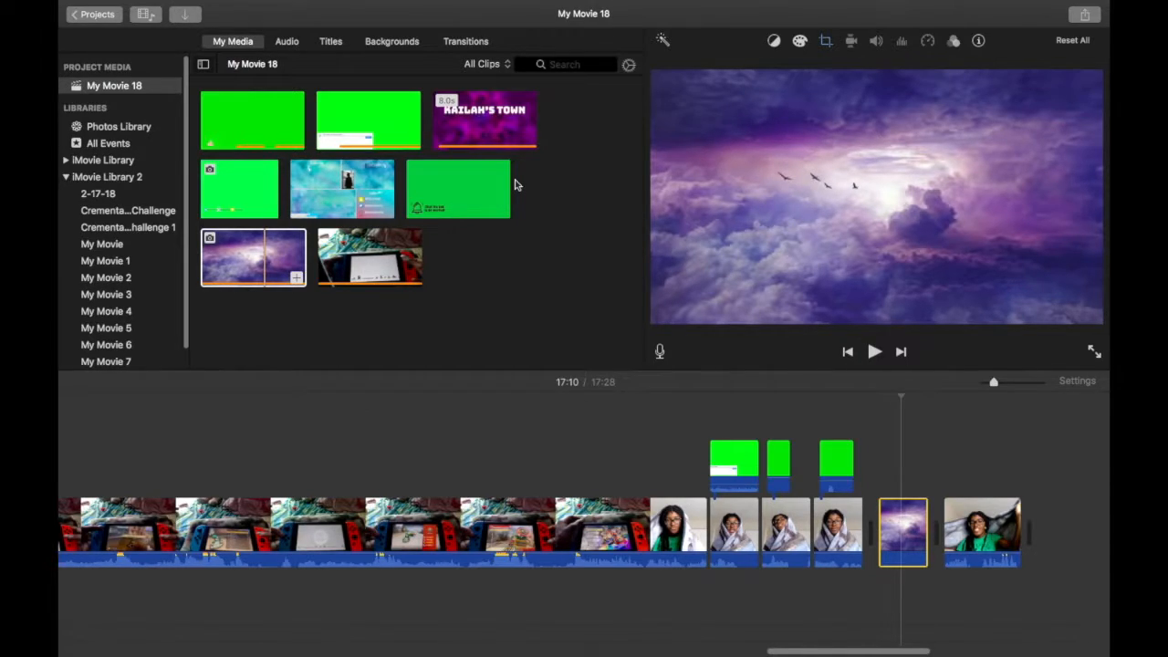
Step: Place the 2.3 s green-screen notification bell clip as an overlay above the start of the cloud picture
click(456, 187)
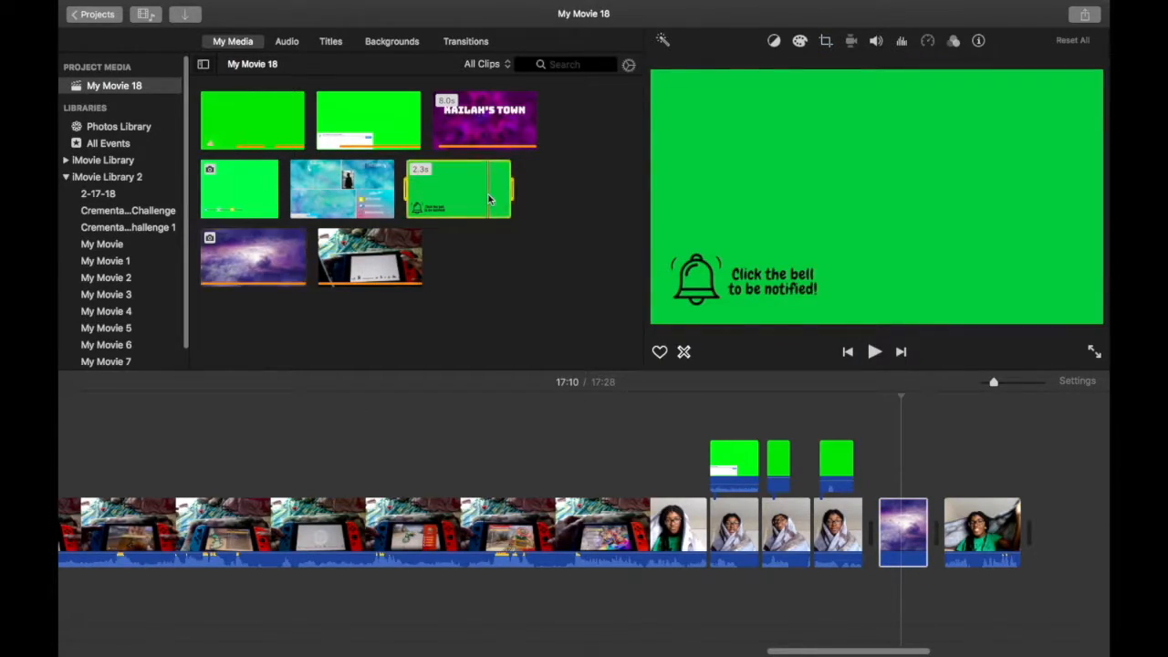
drag(451, 186, 885, 451)
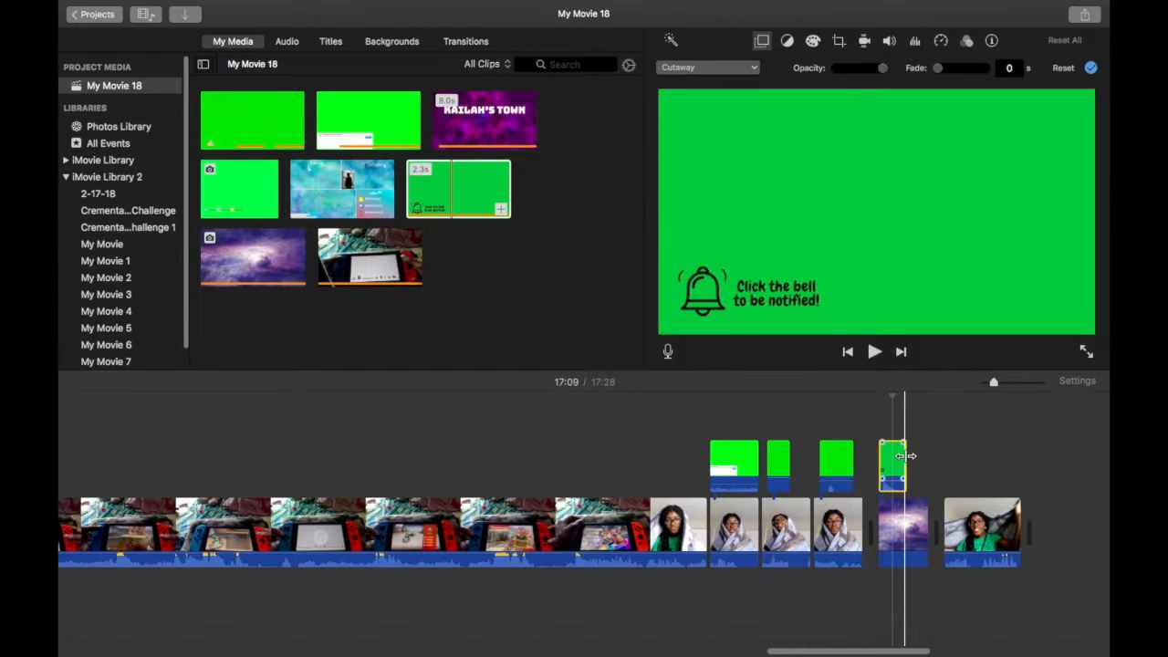
Step: Split the cloud picture near the end of the bell overlay, delete the leftover second part, and match the clip ends
click(908, 463)
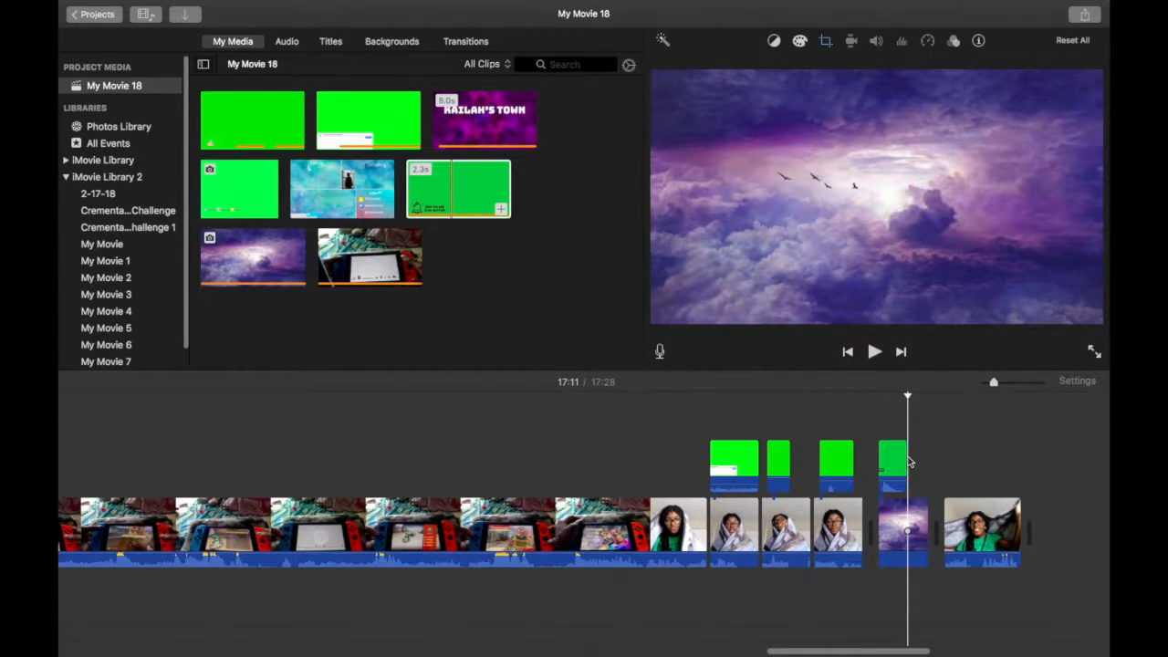
click(908, 516)
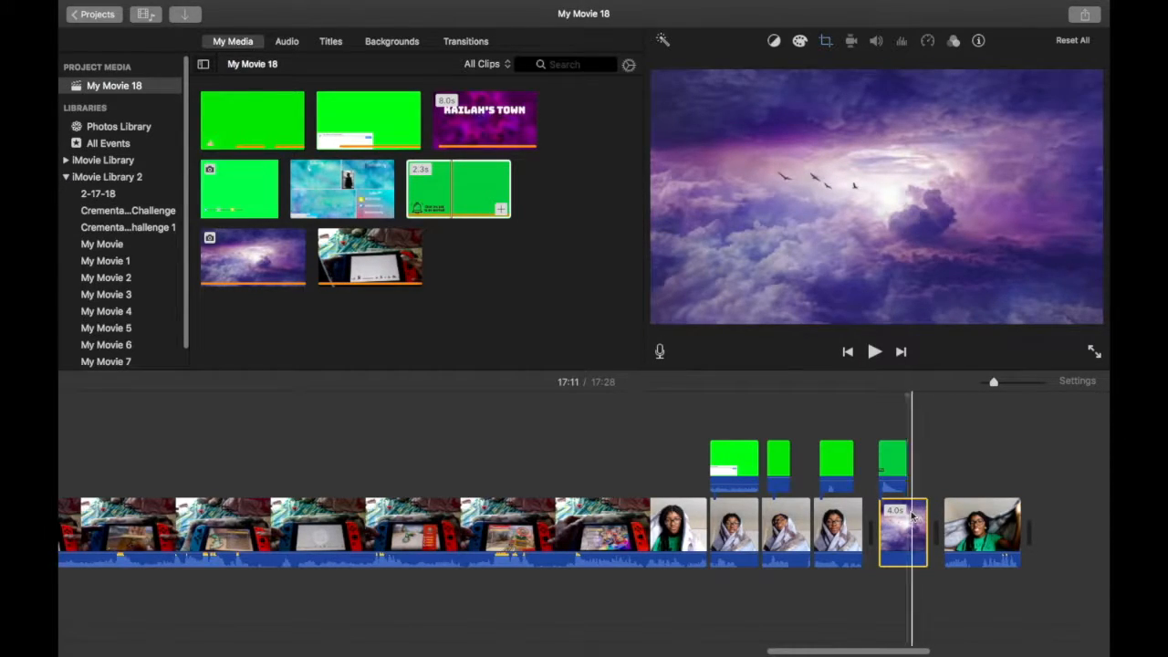
click(889, 472)
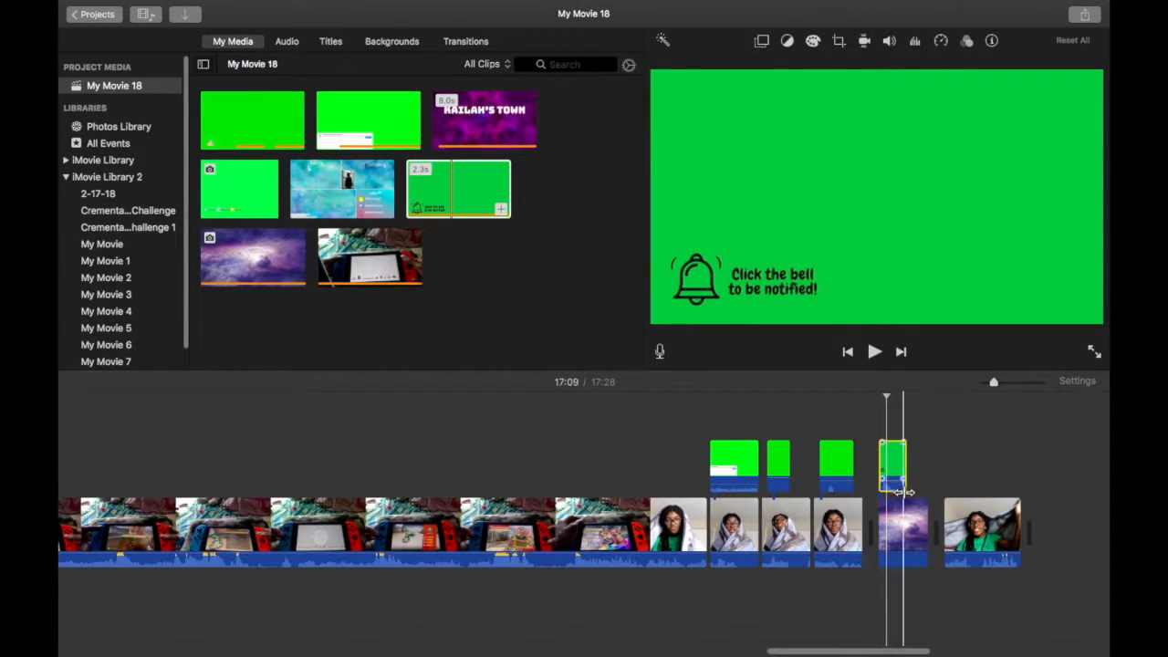
click(908, 513)
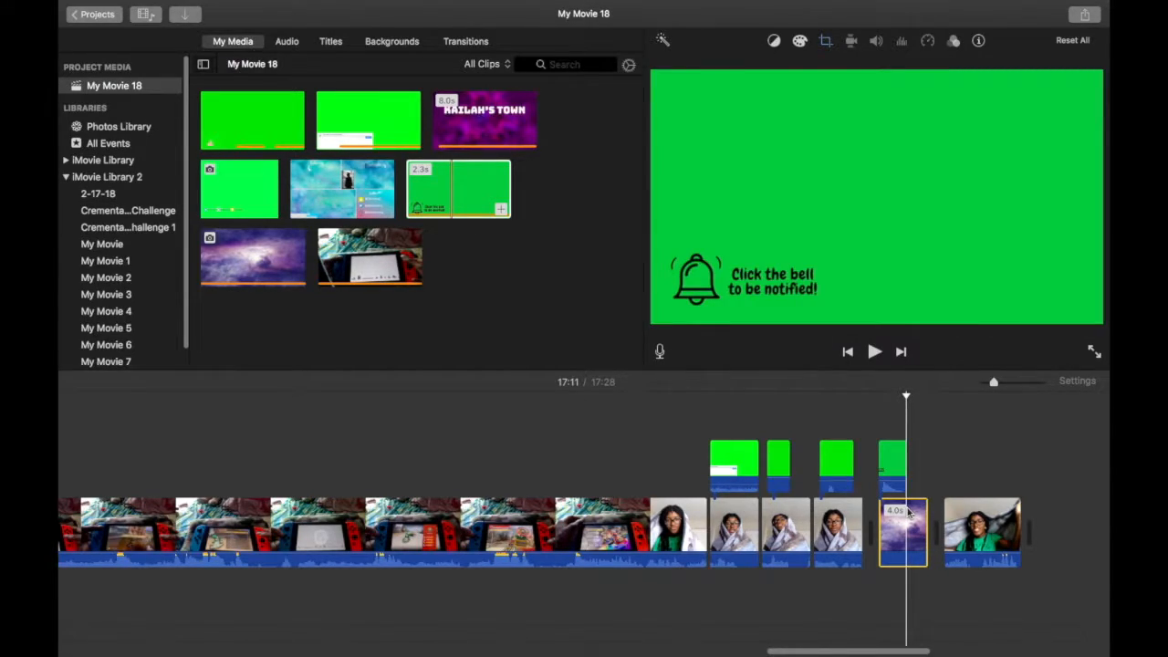
key(super+b)
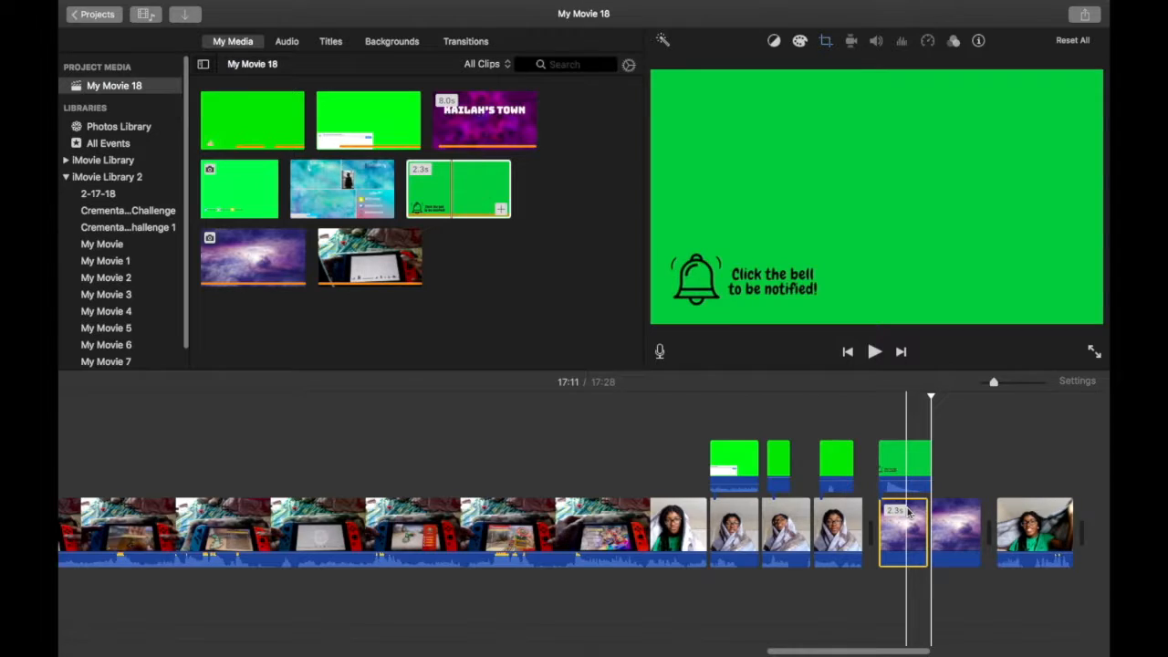
click(946, 527)
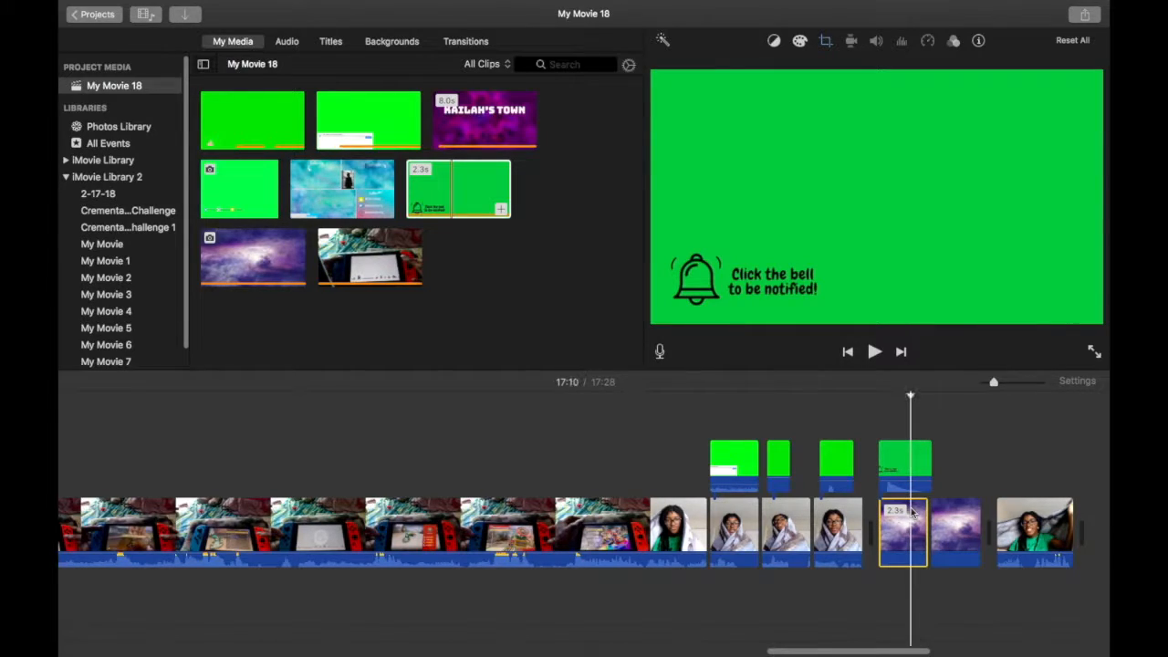
key(Delete)
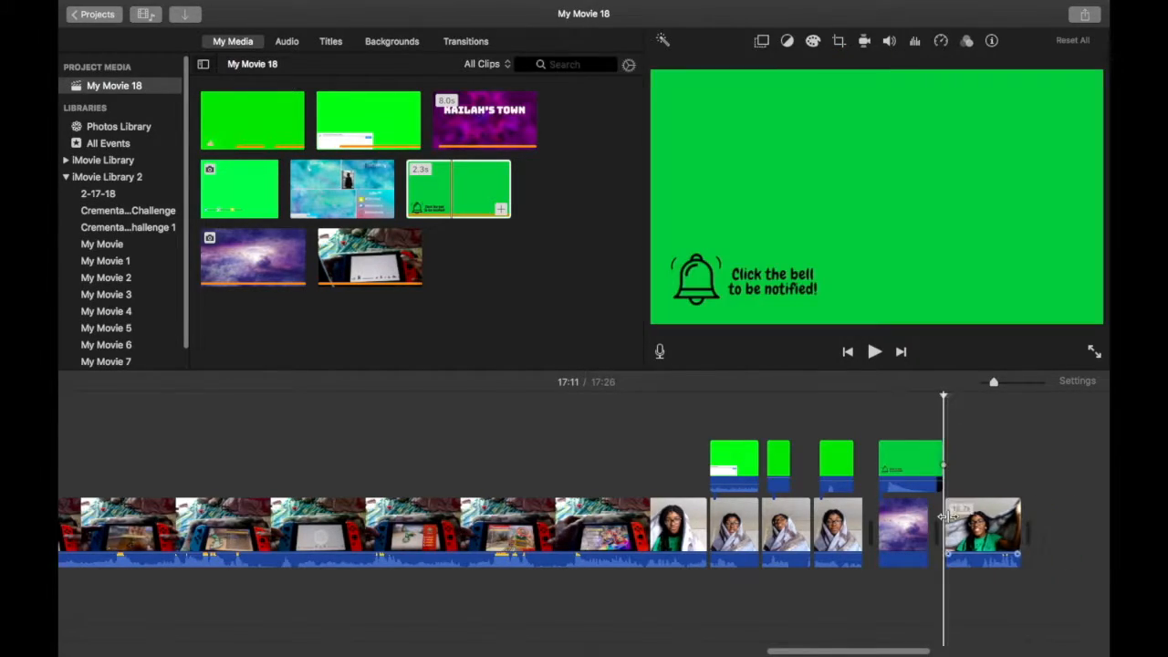
drag(927, 507, 927, 497)
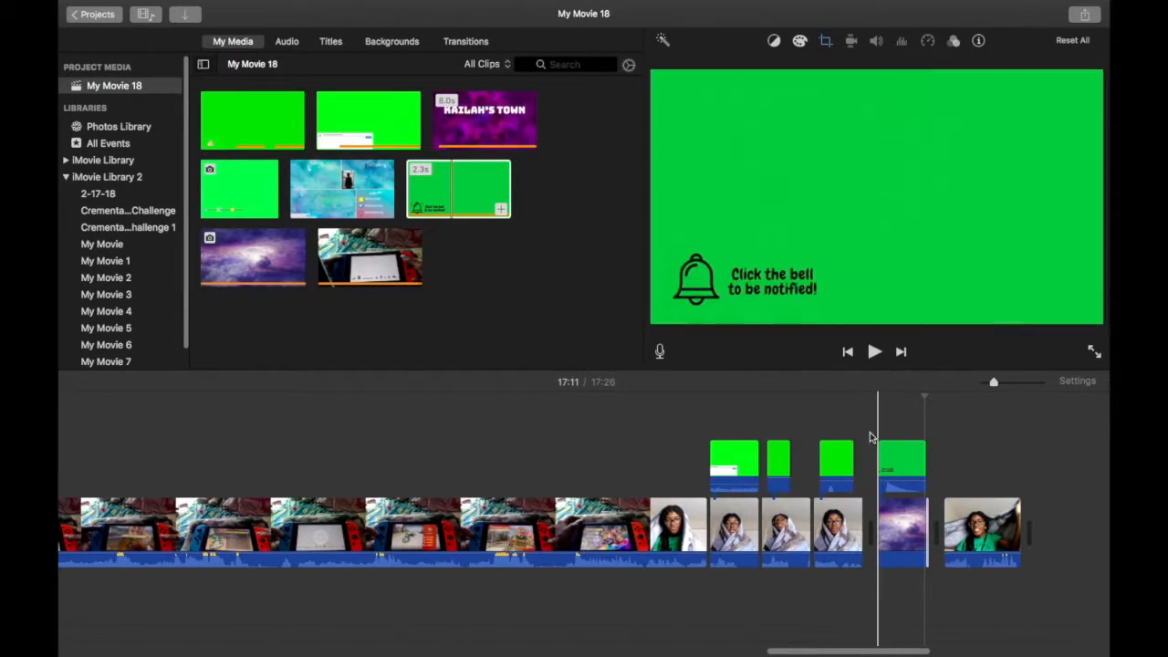
Step: Set the notification bell overlay to Green/Blue Screen and play the outro to check it over the cloud picture
click(889, 447)
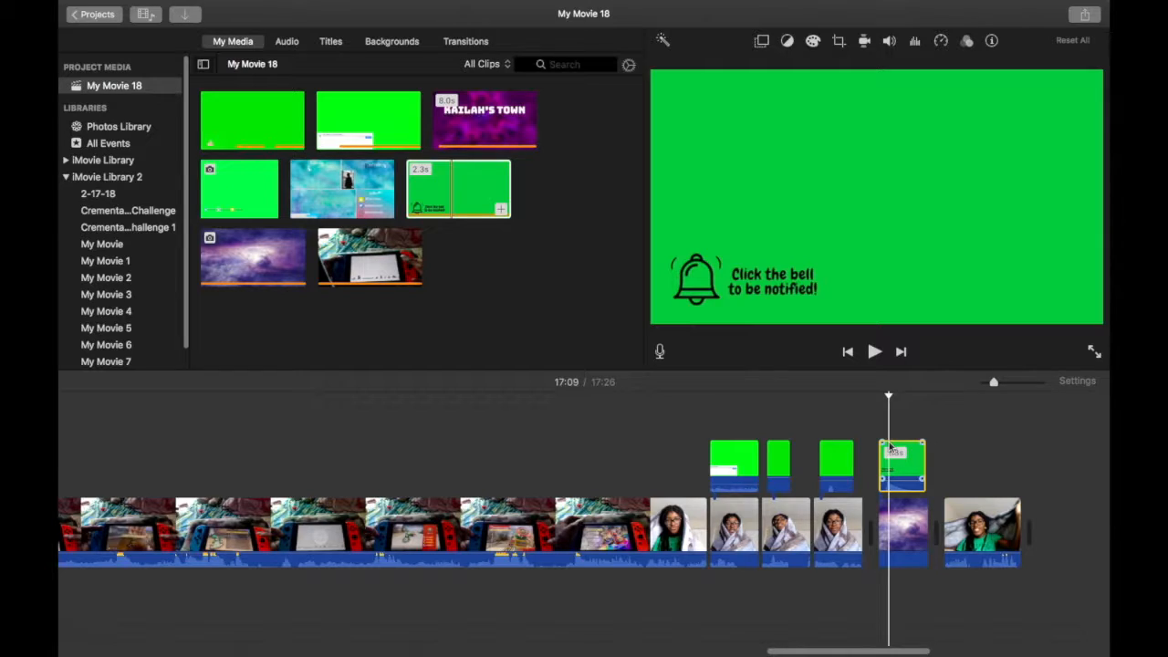
click(896, 465)
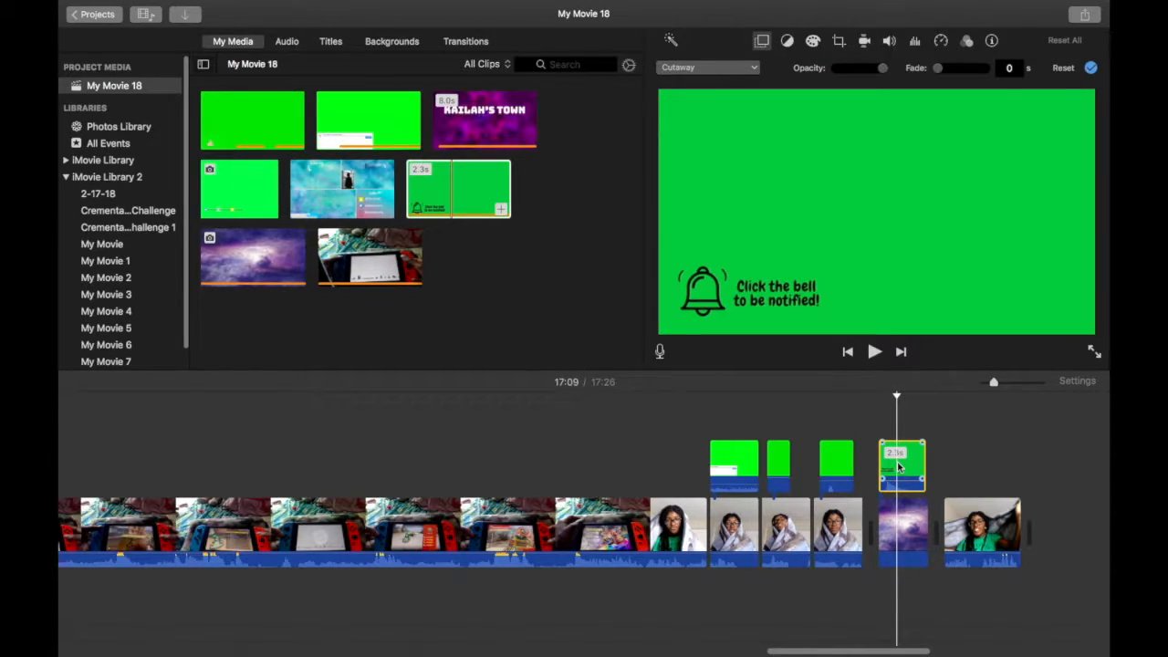
click(748, 67)
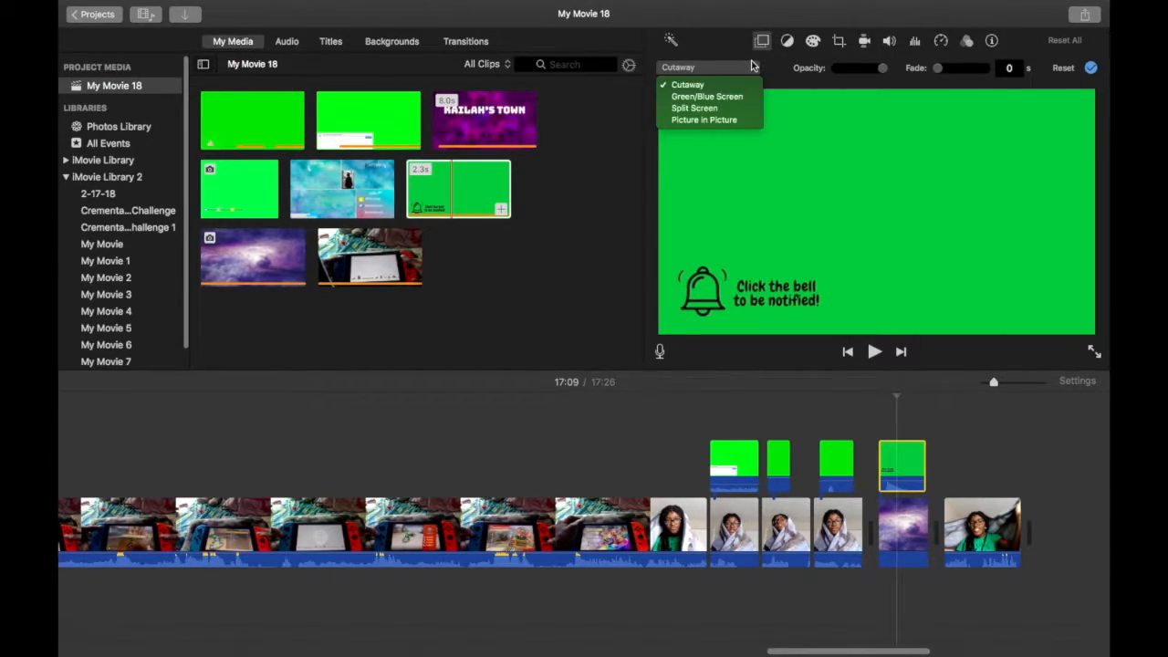
click(748, 97)
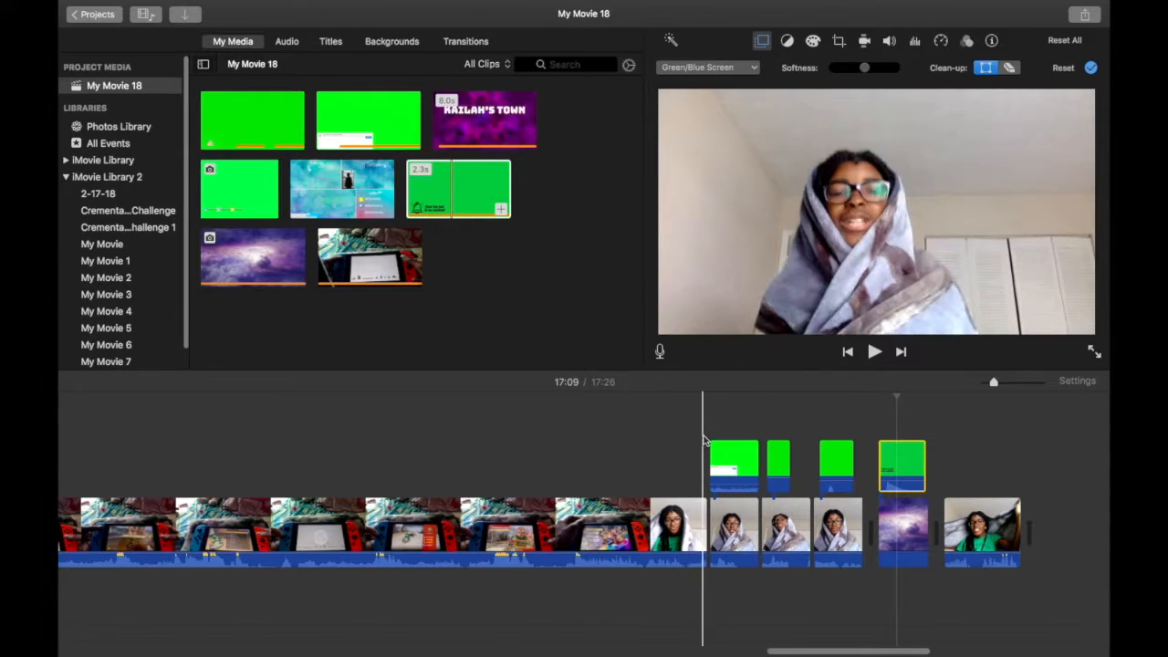
key(space)
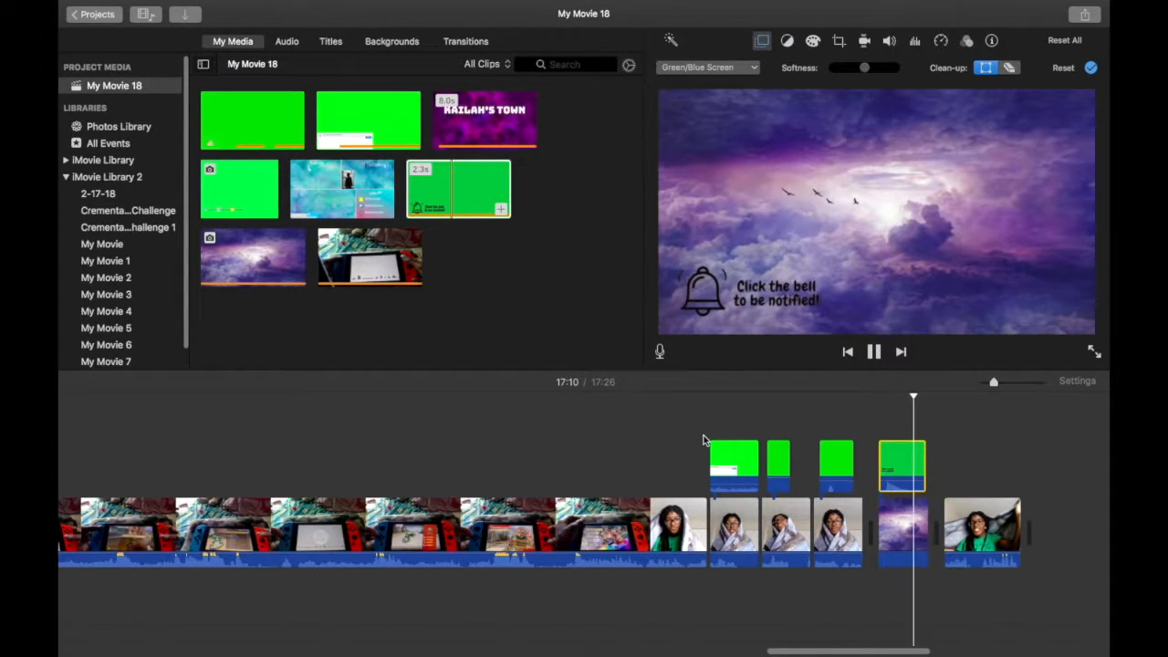
key(space)
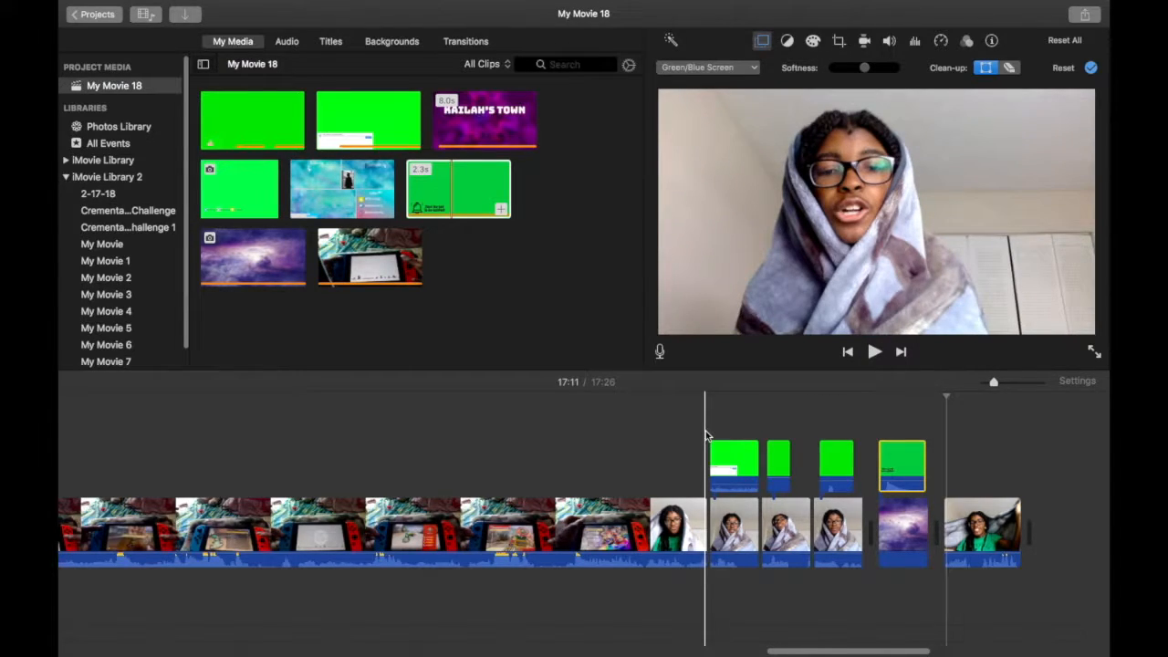
Step: Examine the thumbs-up, comment and bell overlays in the timeline and the source comment clip in the project media
click(771, 484)
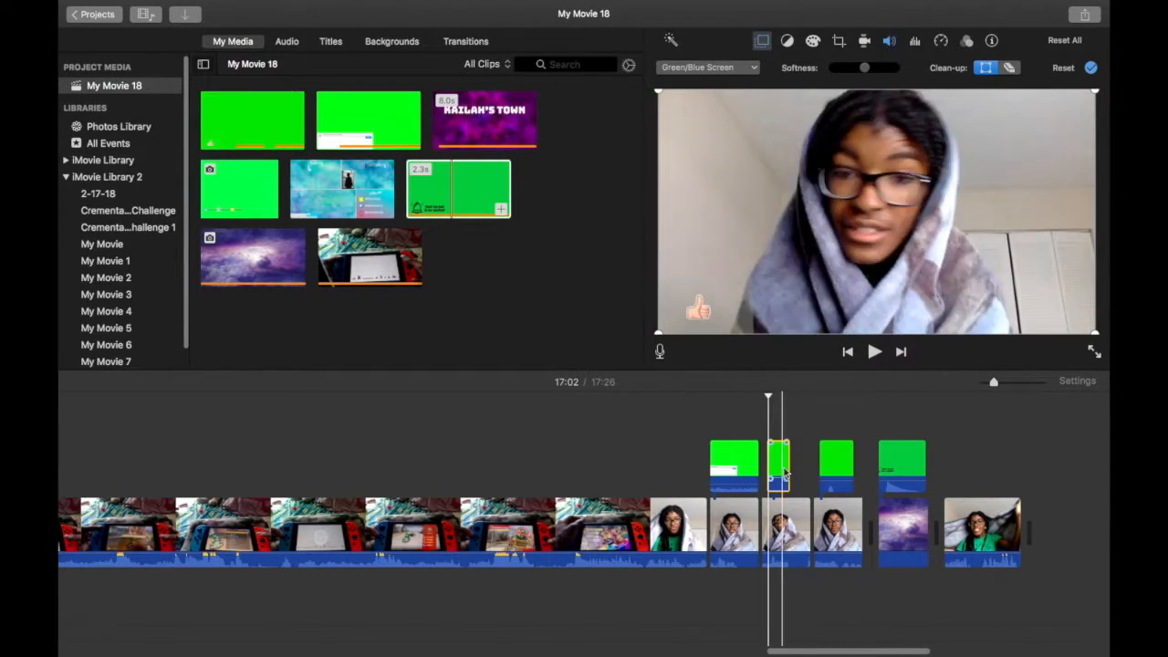
click(795, 470)
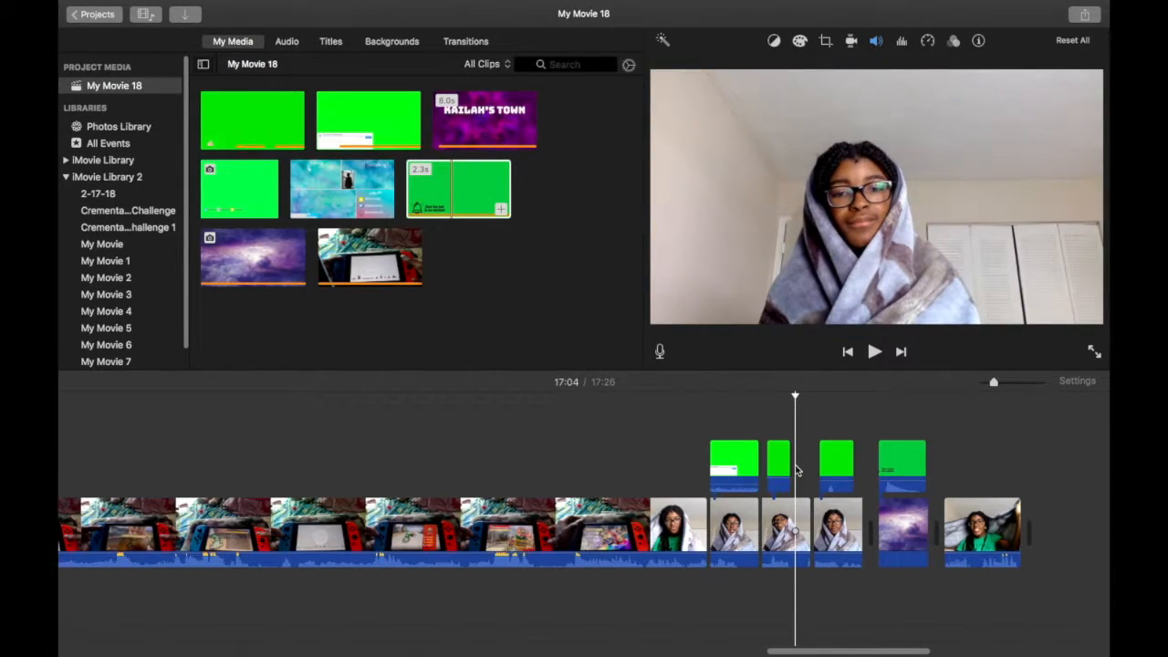
click(746, 465)
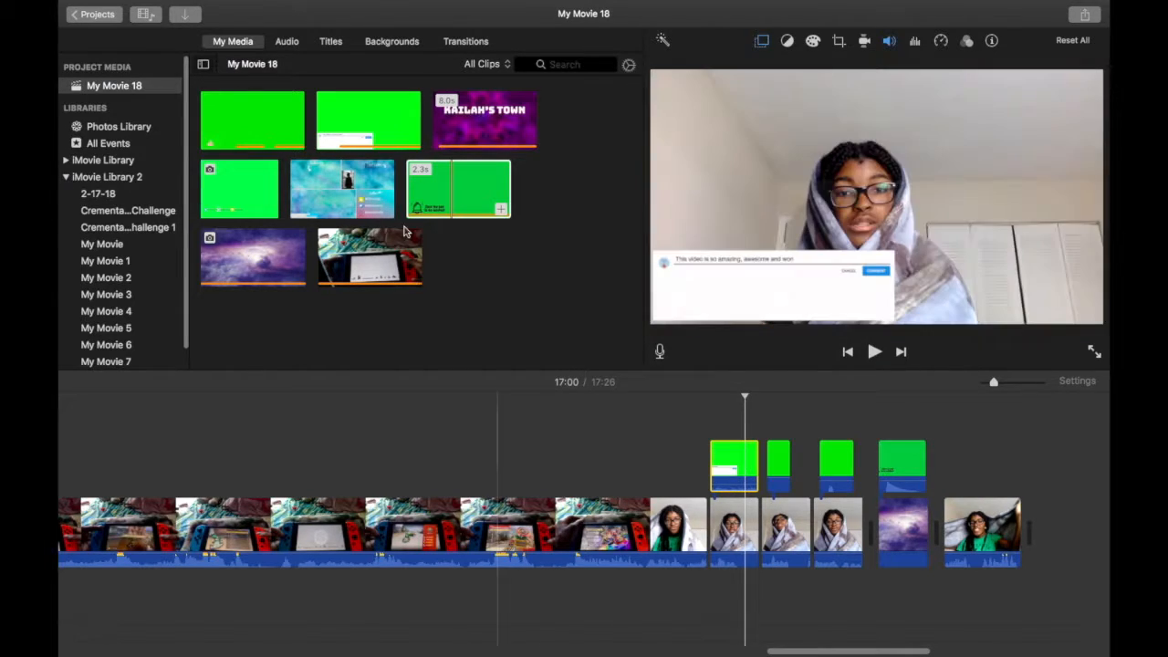
click(396, 113)
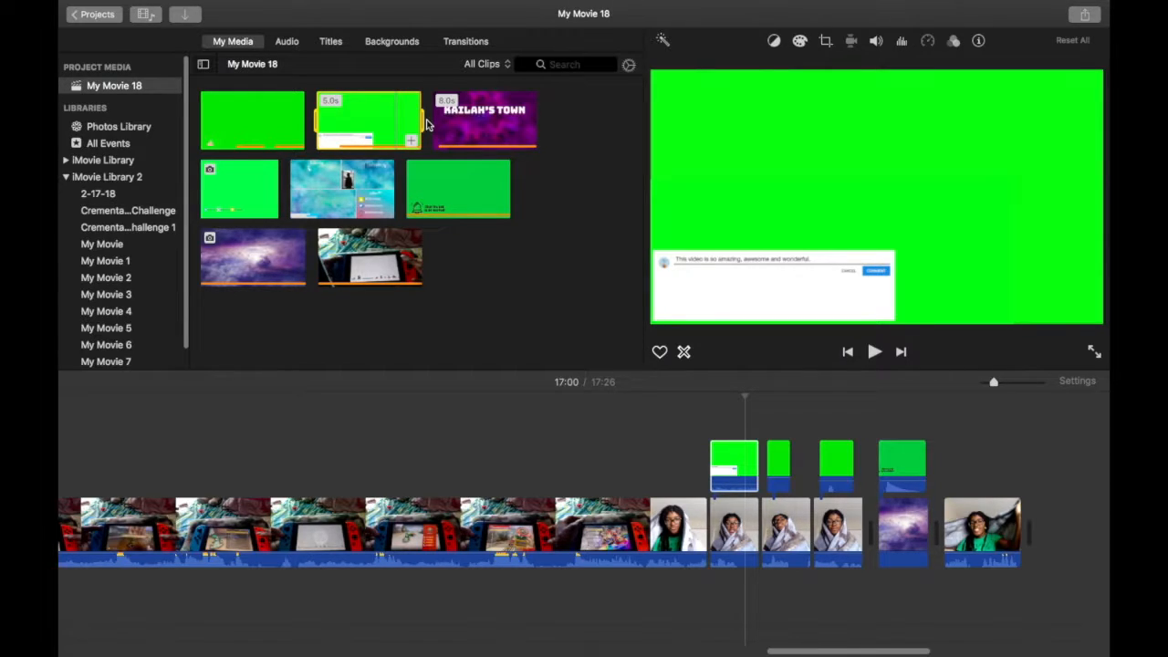
click(338, 631)
mouse_move(345, 644)
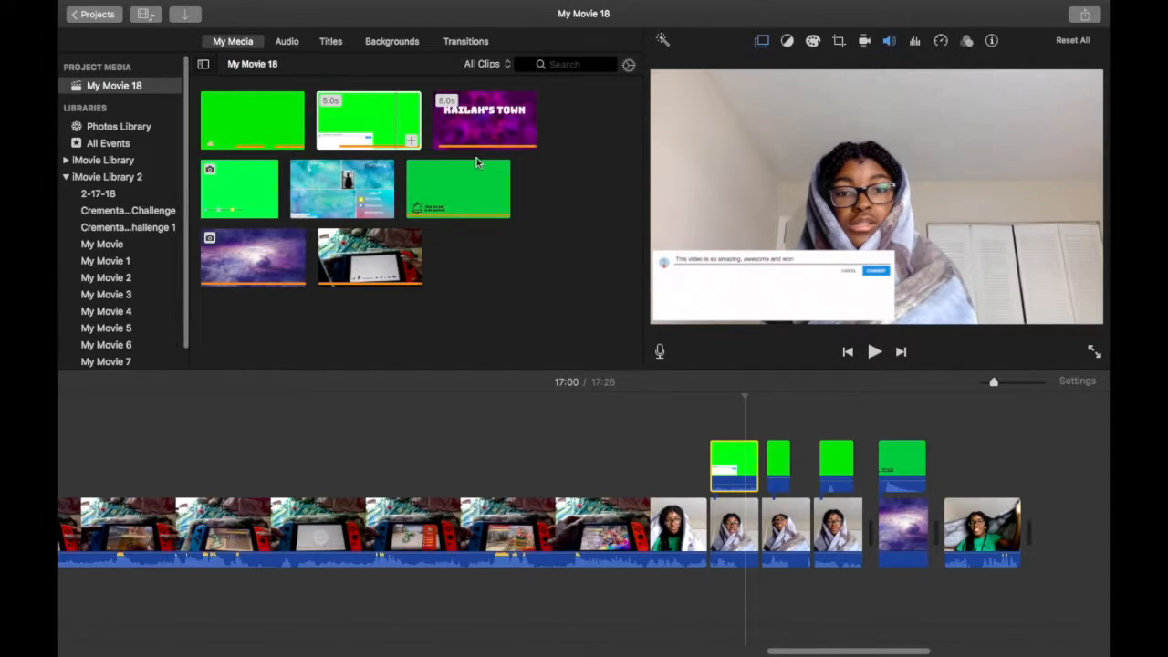
click(386, 117)
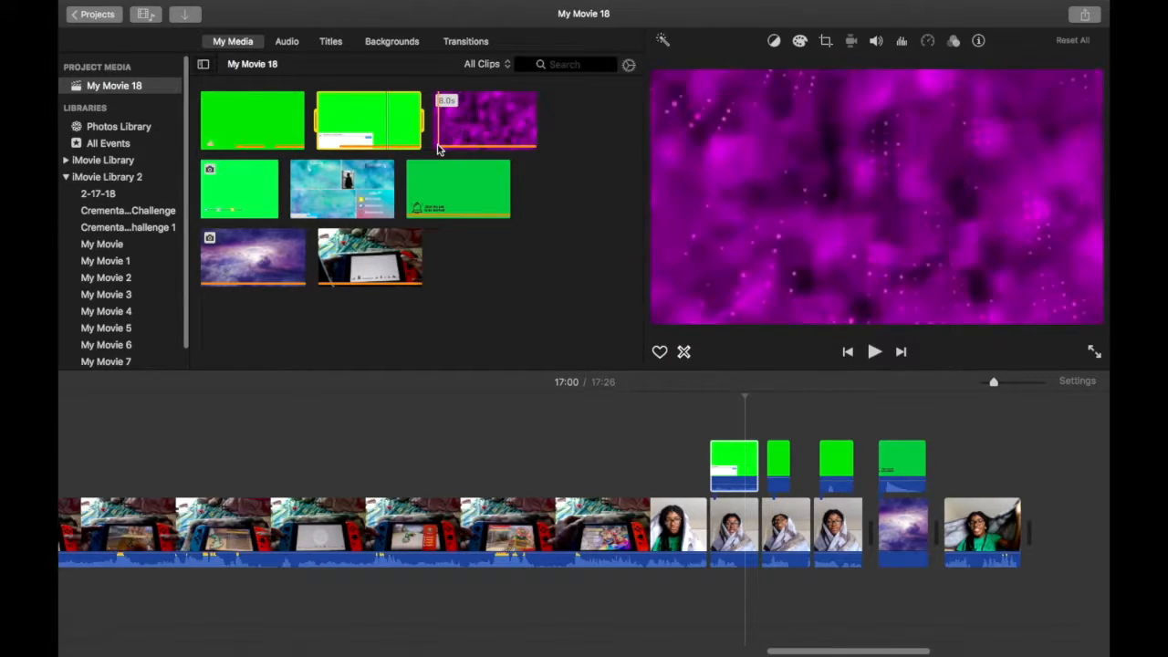
click(741, 465)
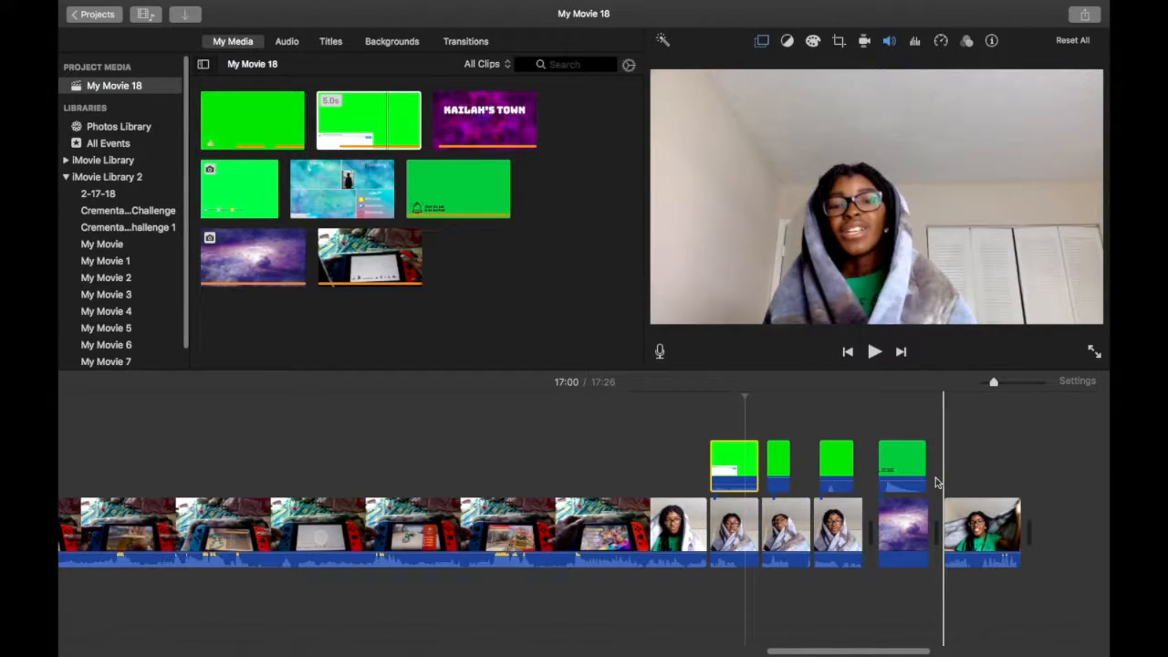
click(914, 481)
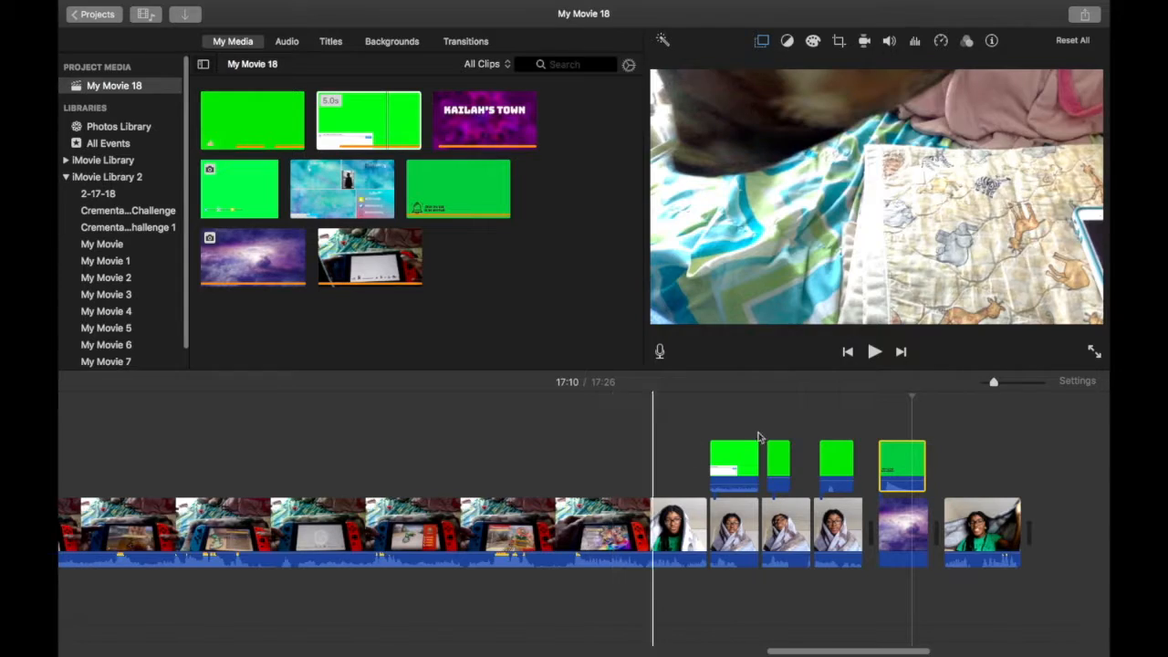
Step: Extend the start of the thumbs-up overlay back to the end of the comment overlay for a 2.4 s length and preview it
click(779, 466)
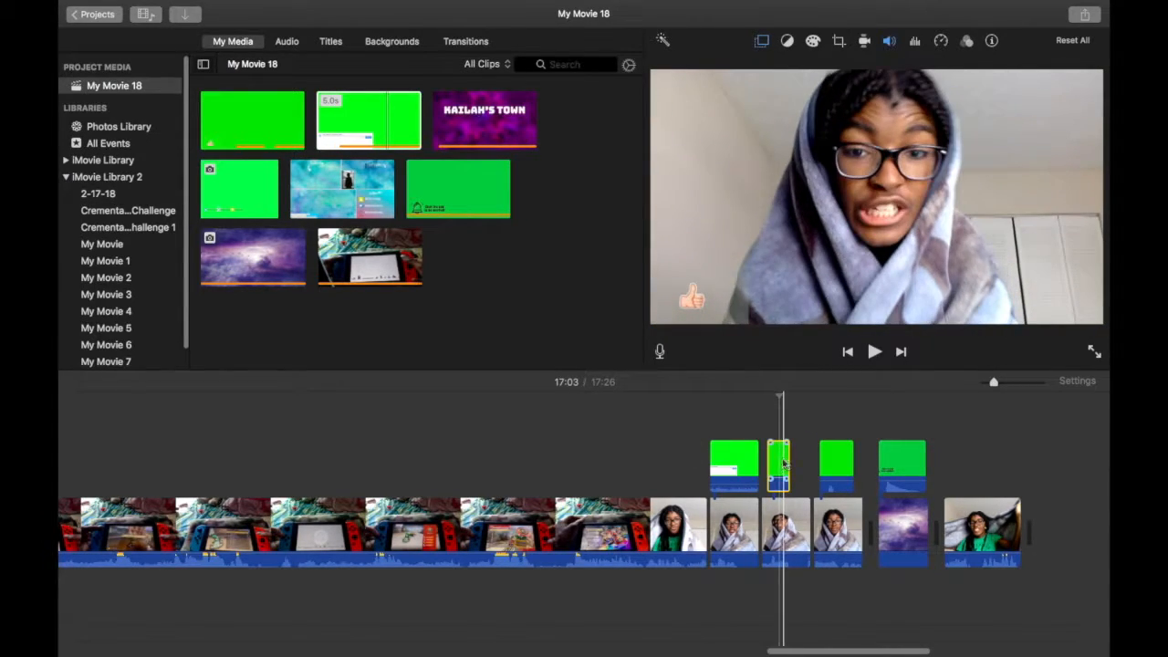
drag(774, 455, 761, 455)
key(space)
key(space)
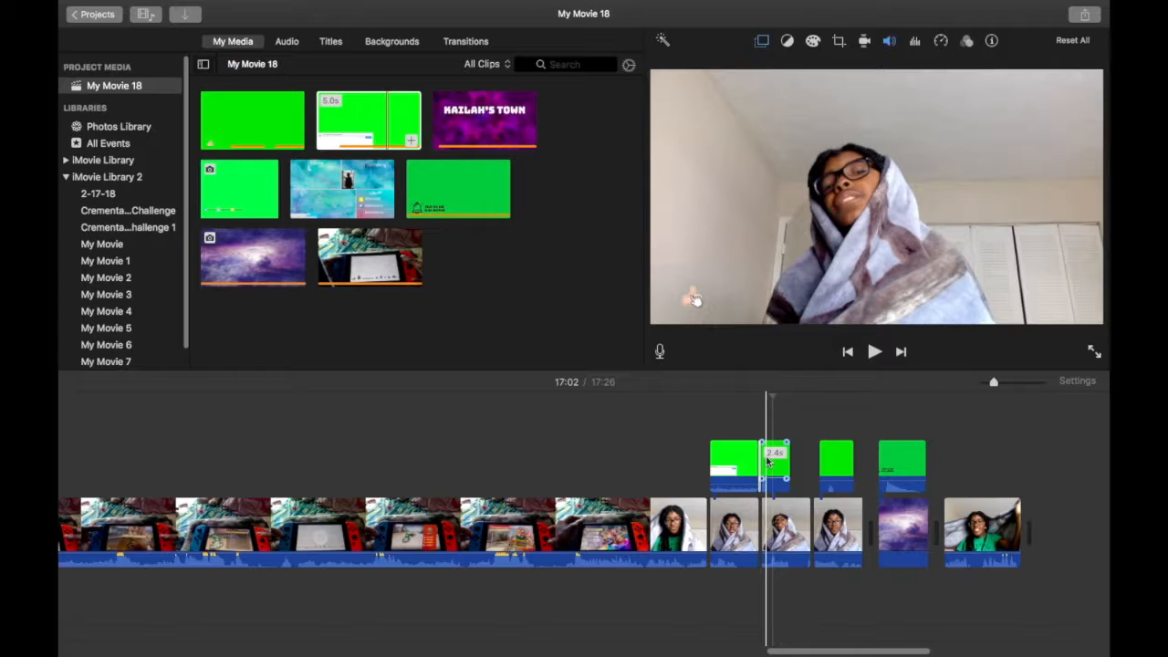
Step: Cut the thumbs-up overlay down to its first part and move it slightly later above the second short webcam piece
click(773, 463)
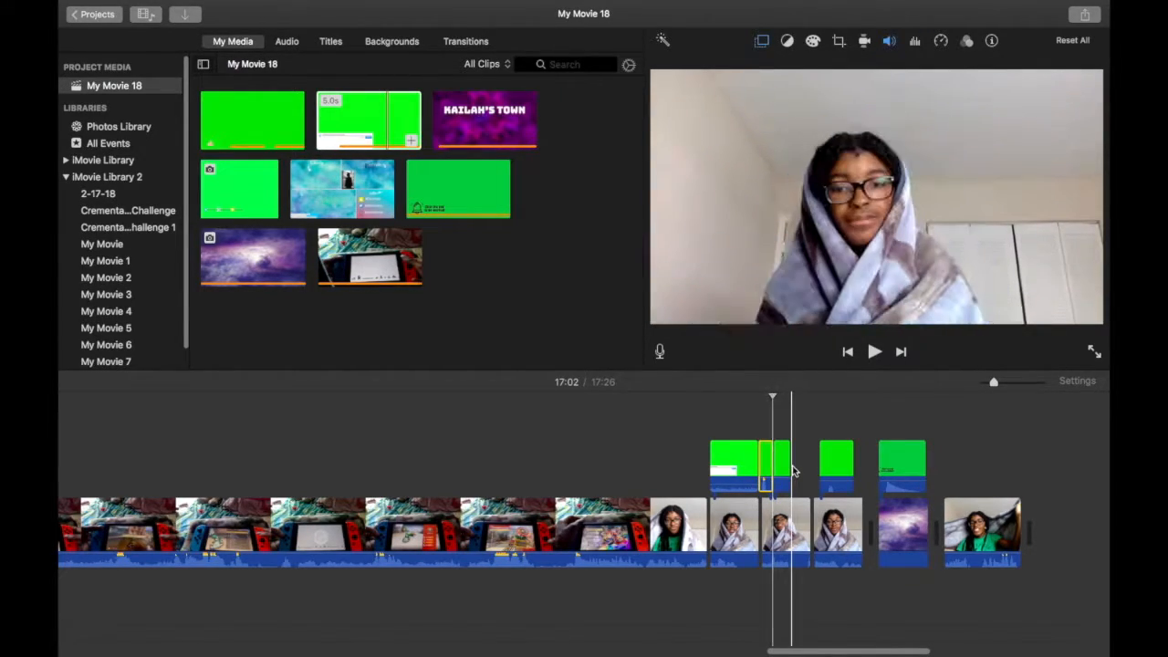
click(780, 467)
key(Delete)
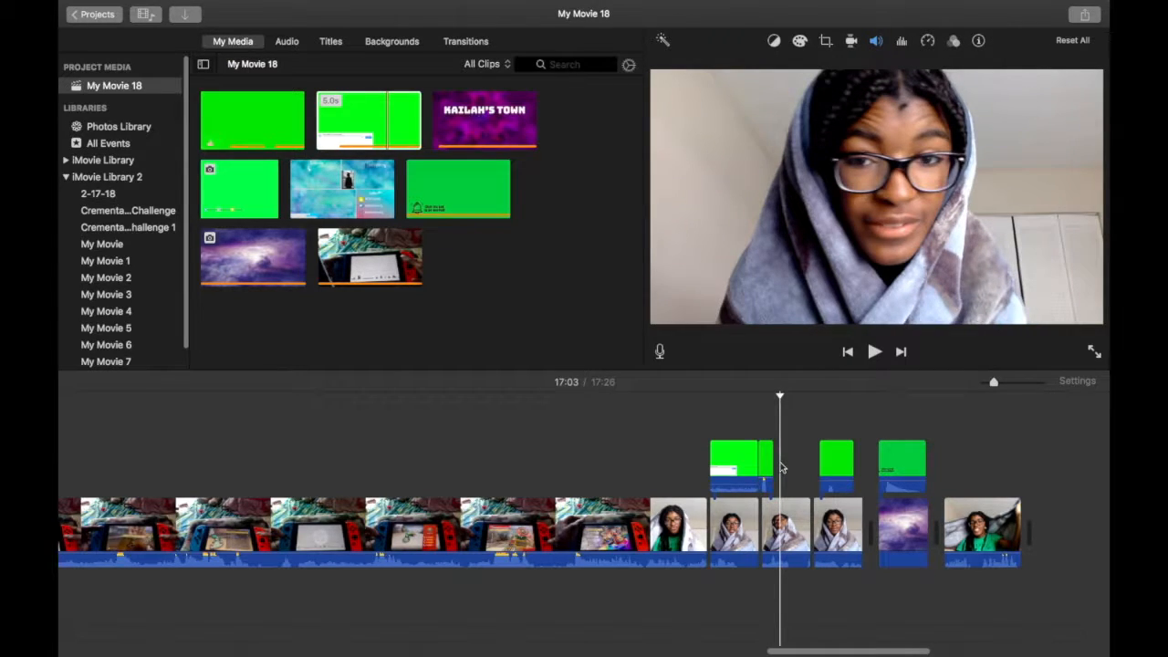
click(766, 467)
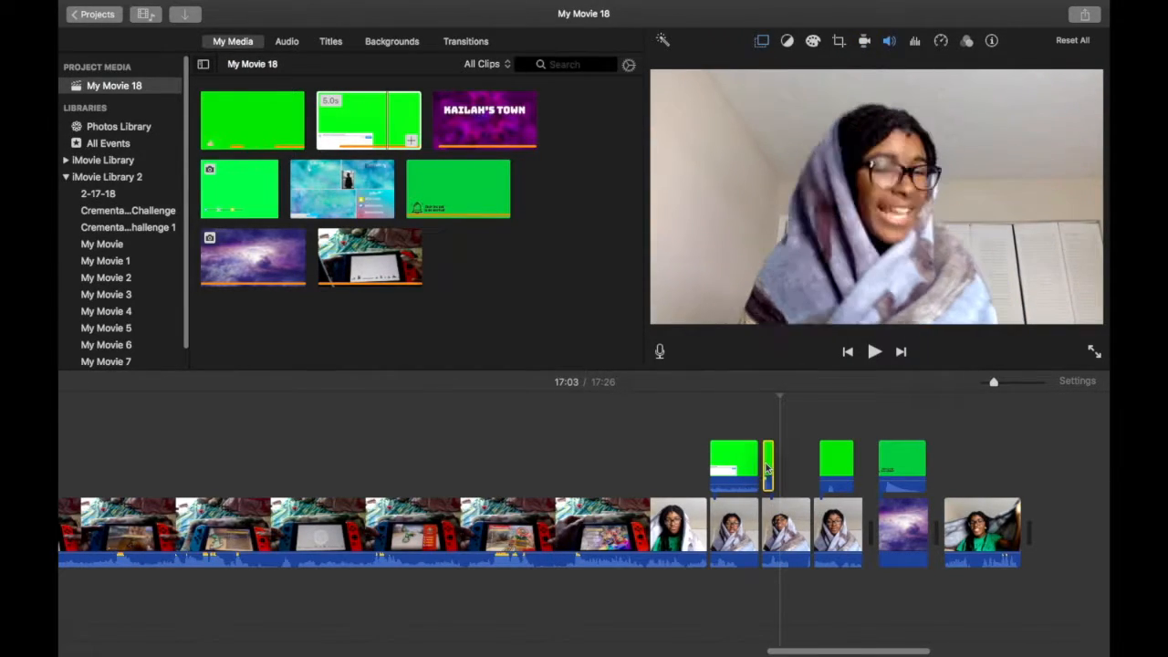
drag(768, 468, 775, 471)
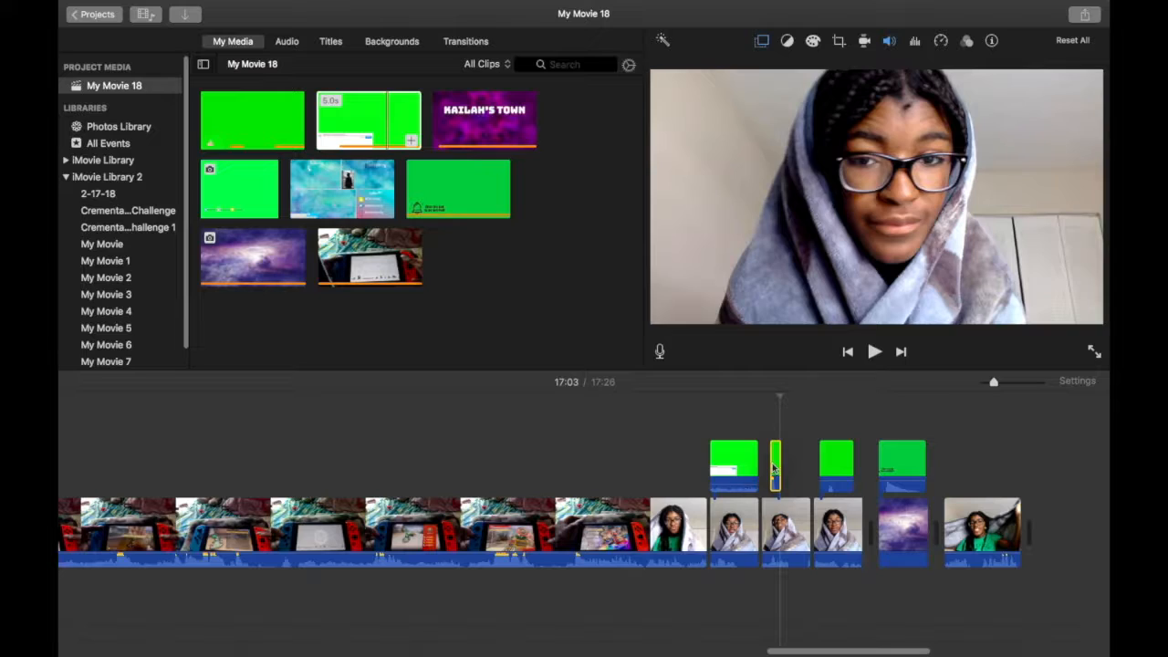
click(752, 463)
key(space)
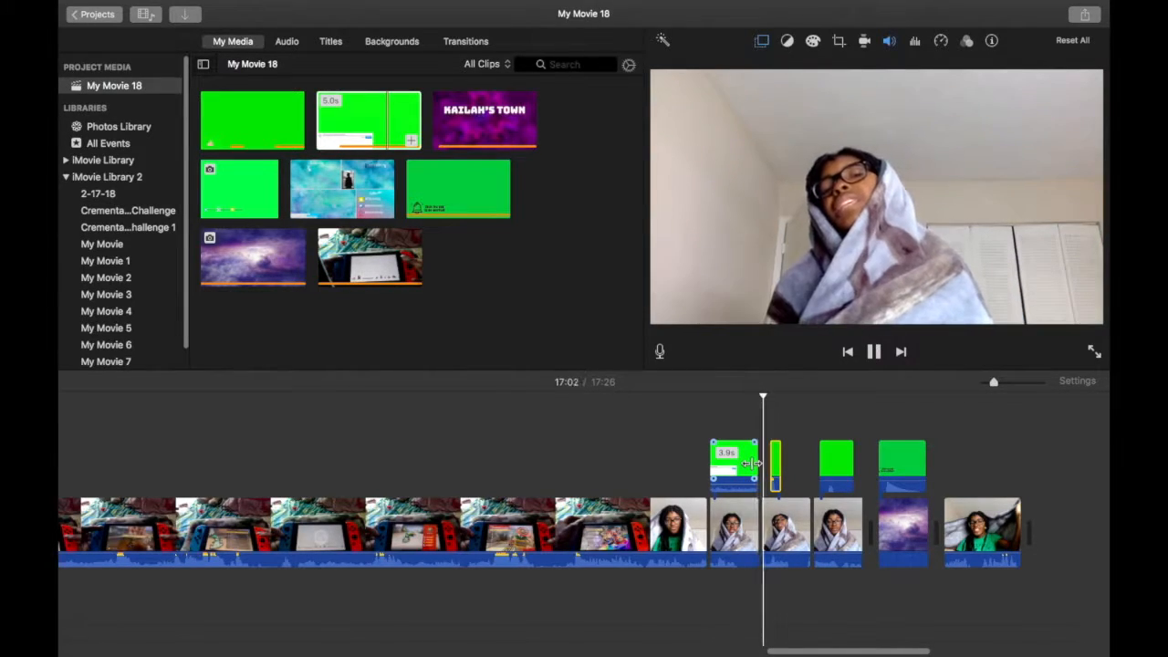
key(space)
Step: Play the outro from just before the comment overlay and split the last webcam clip at 17:23 and 17:24
click(698, 470)
key(space)
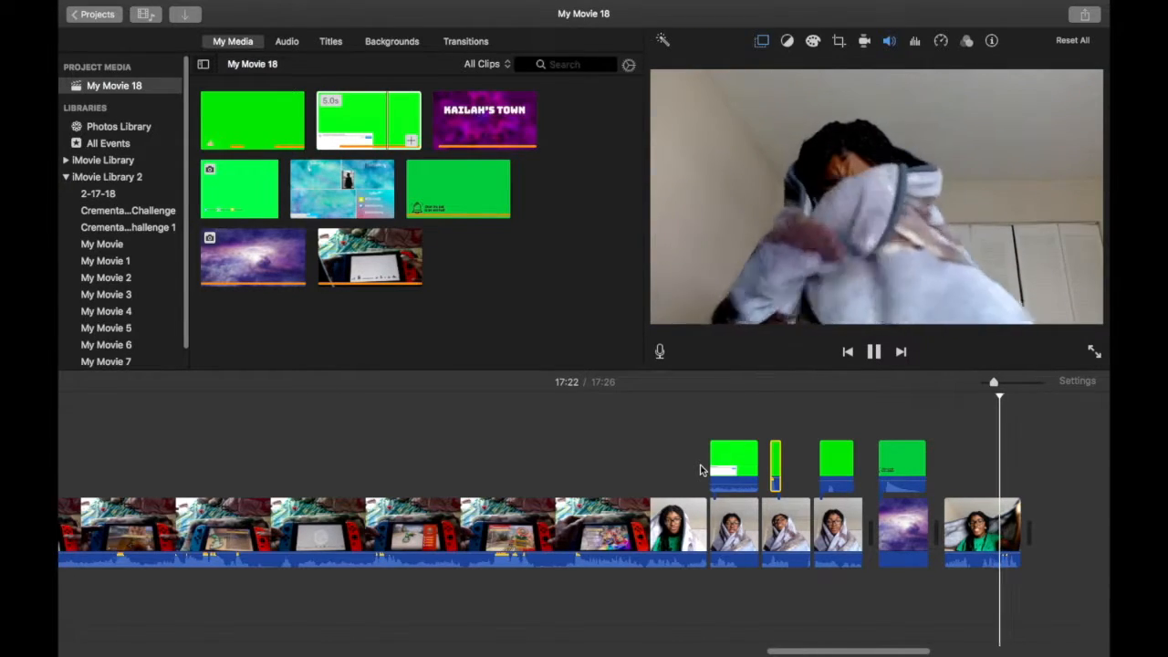
key(space)
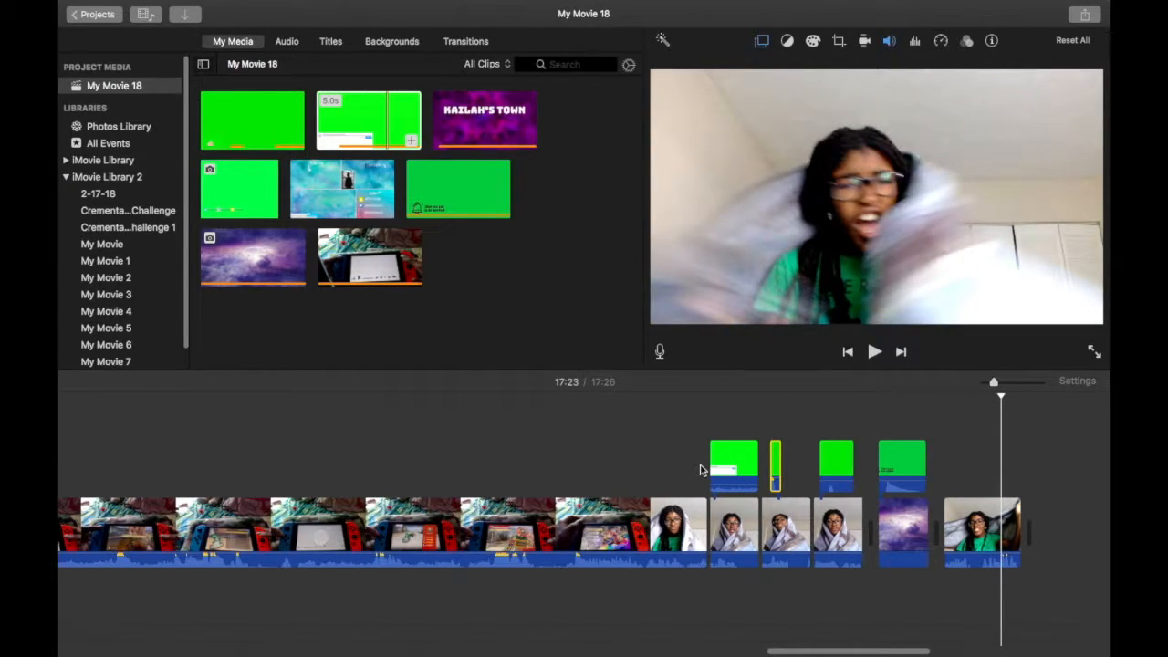
key(super+b)
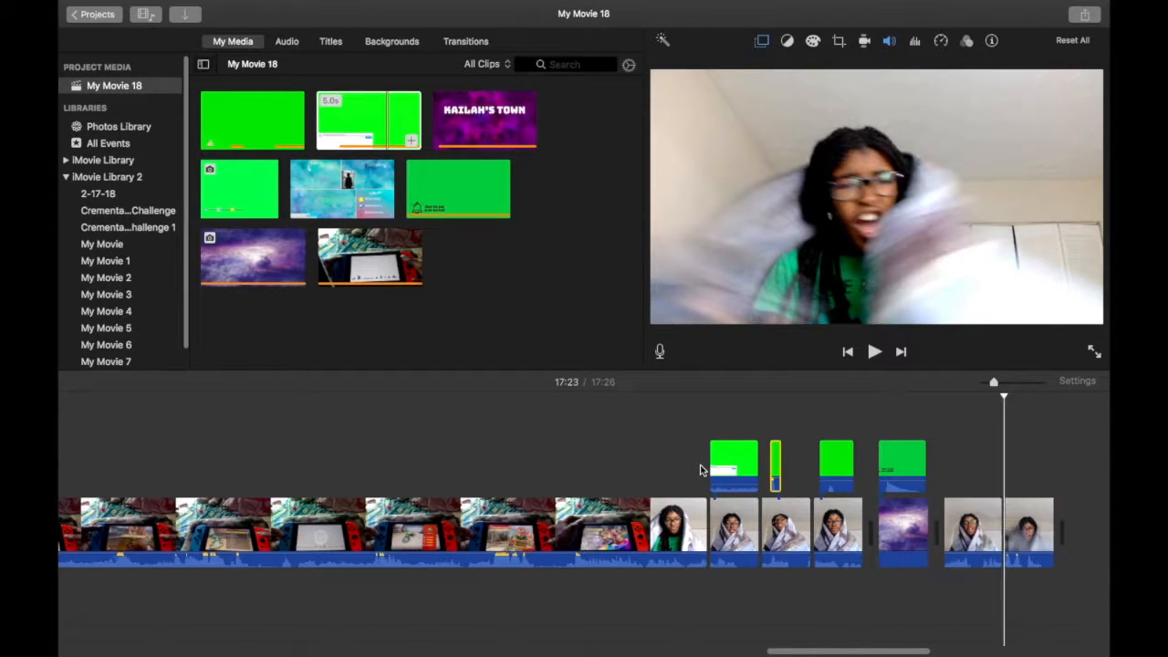
key(space)
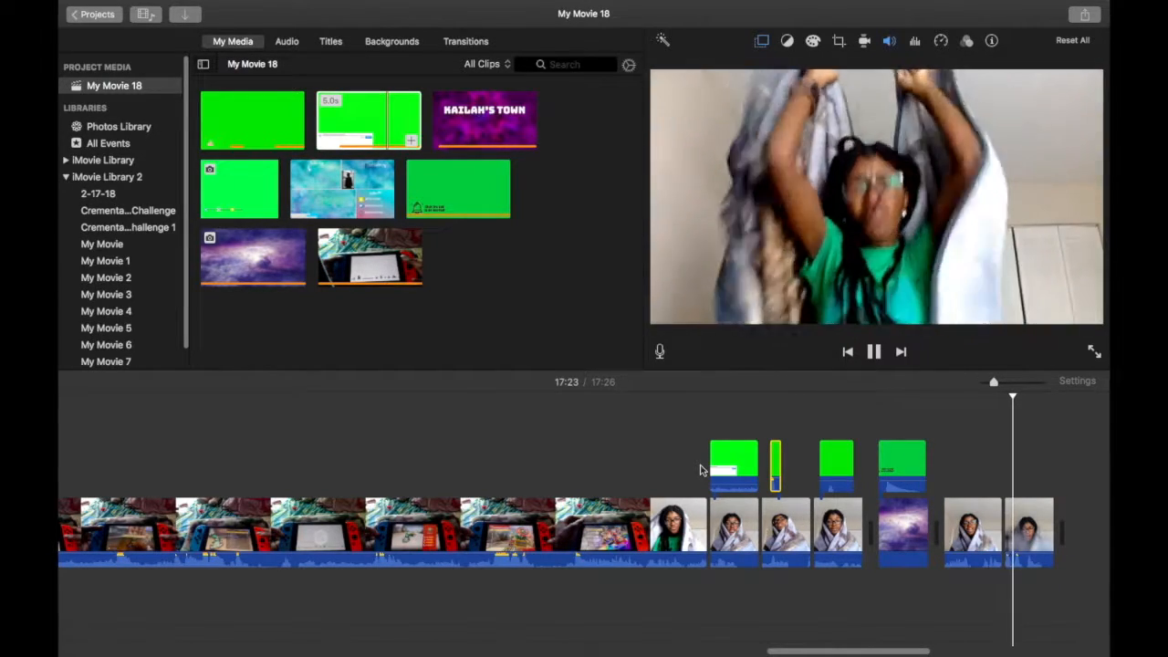
key(space)
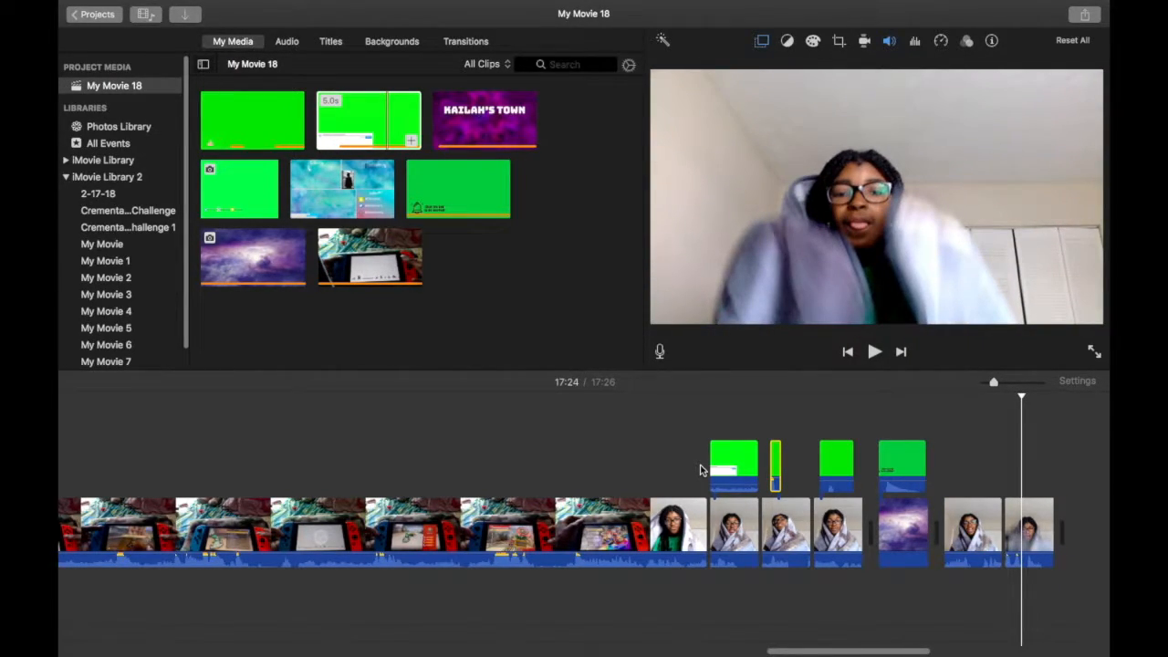
key(super+b)
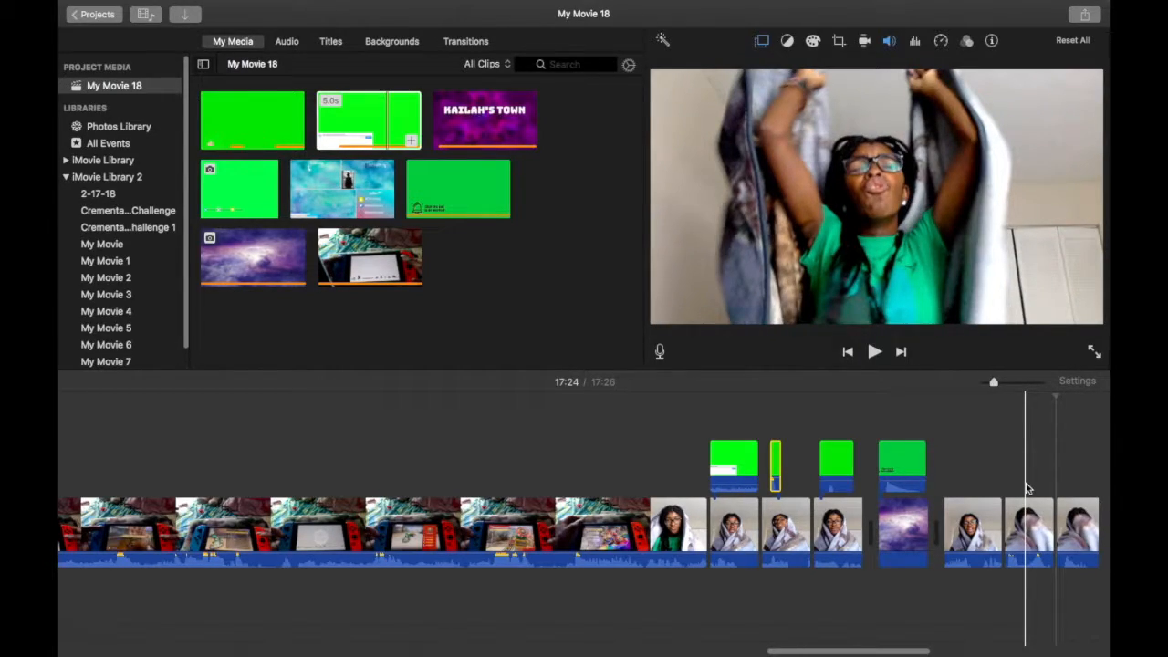
Step: Duplicate the short middle piece of the split last webcam clip and place the copy right after the original
click(991, 525)
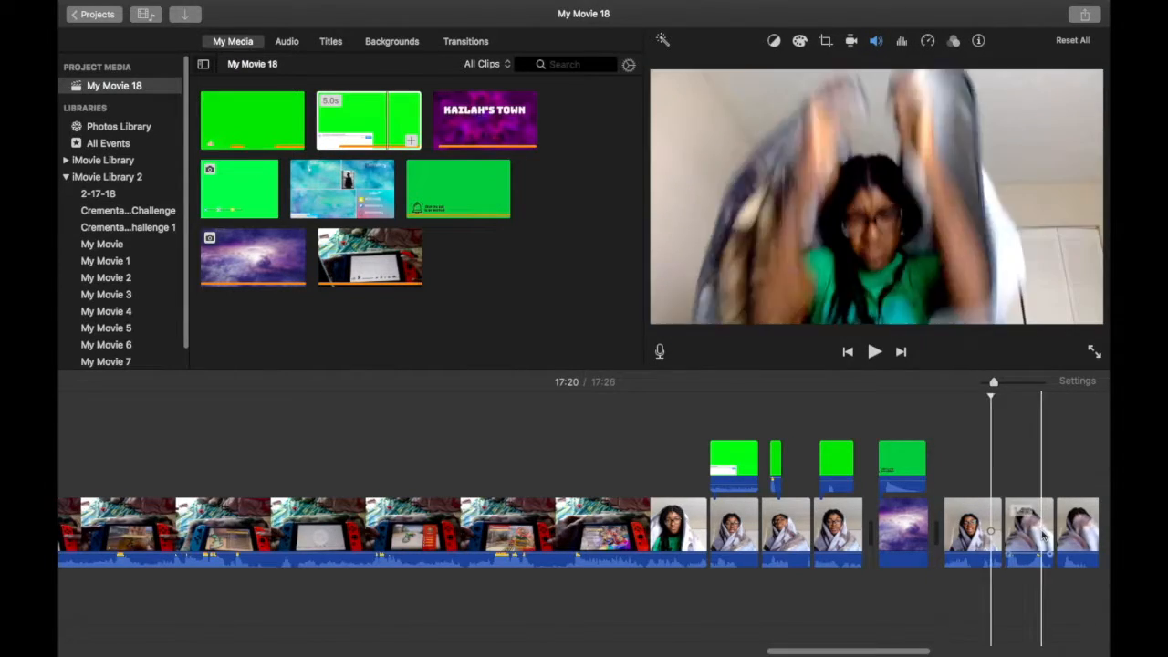
click(1034, 540)
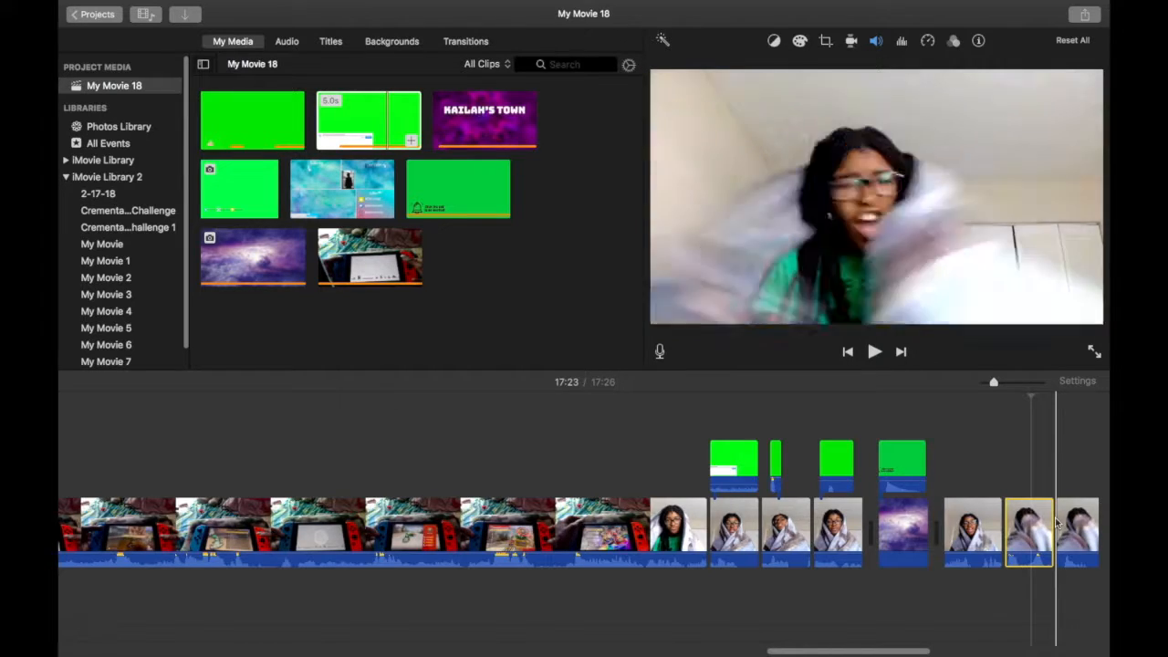
key(super+v)
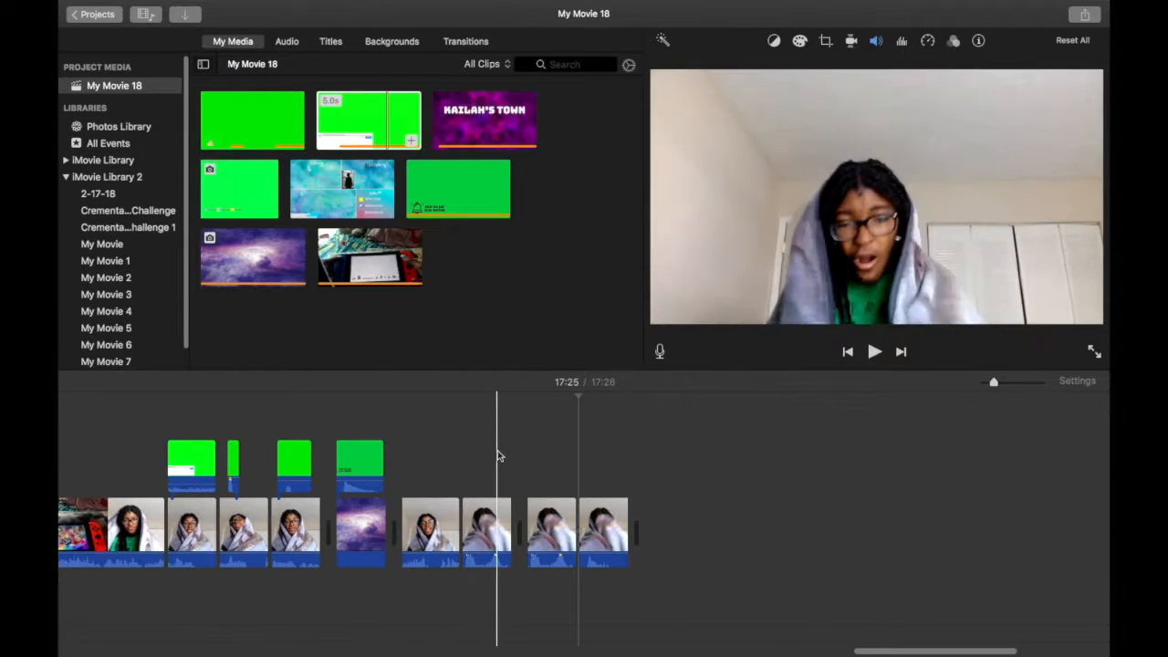
Step: Set the speed of the duplicated webcam piece to Slow and preview the slowed playback through to the end
click(552, 518)
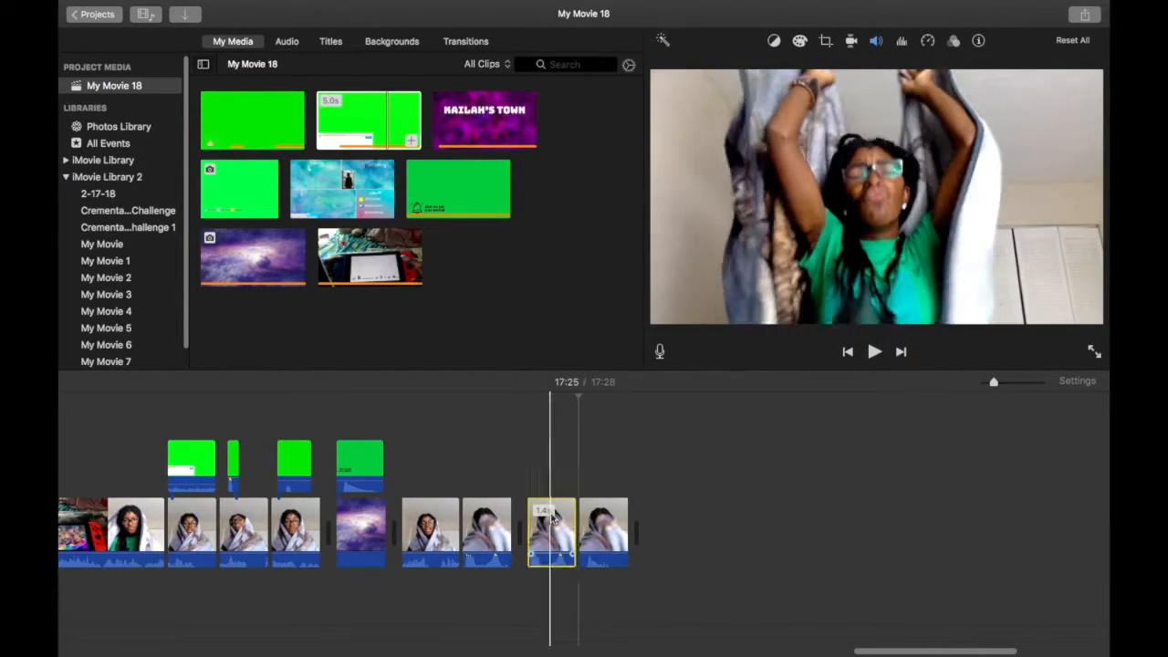
double_click(552, 518)
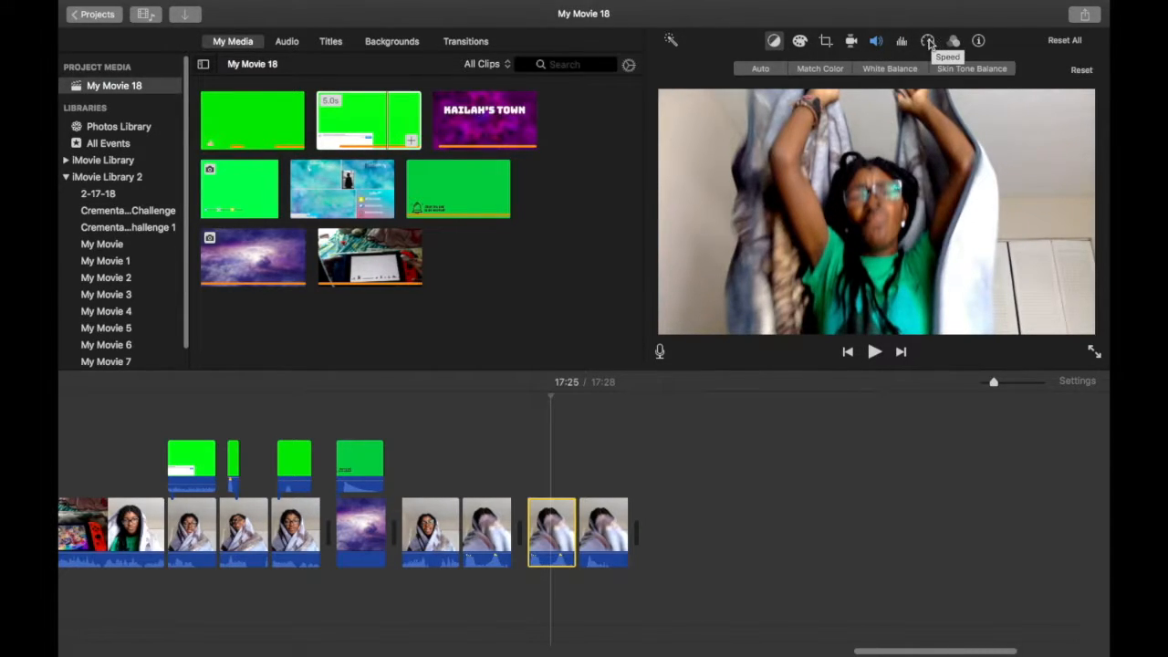
click(928, 41)
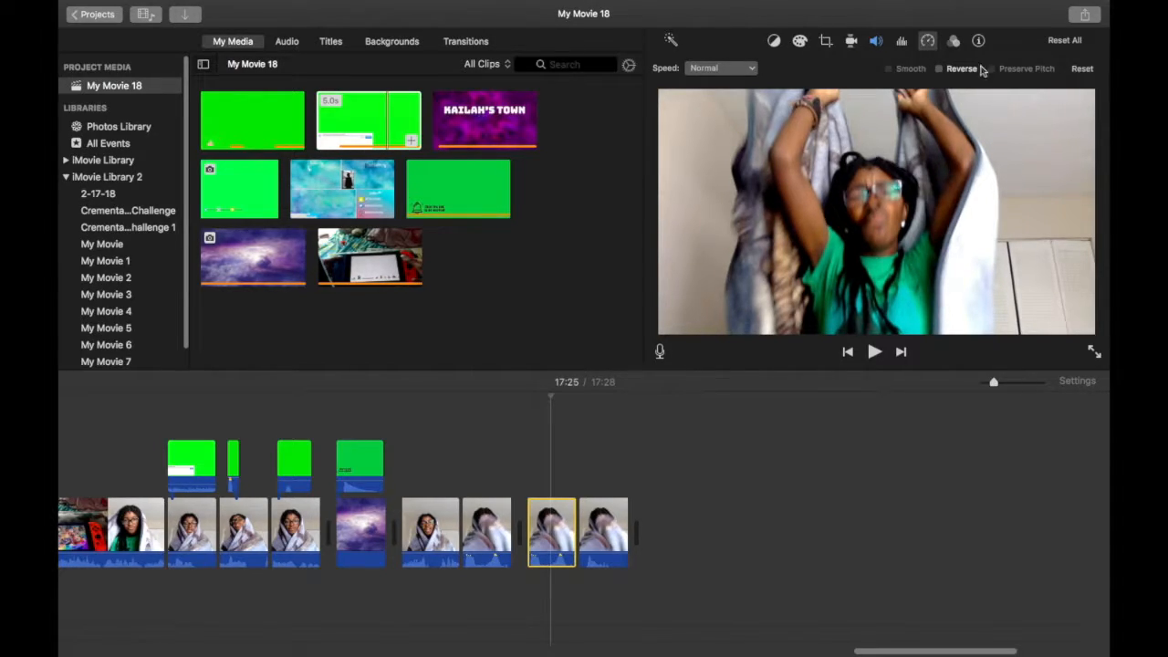
click(727, 69)
click(727, 68)
click(727, 68)
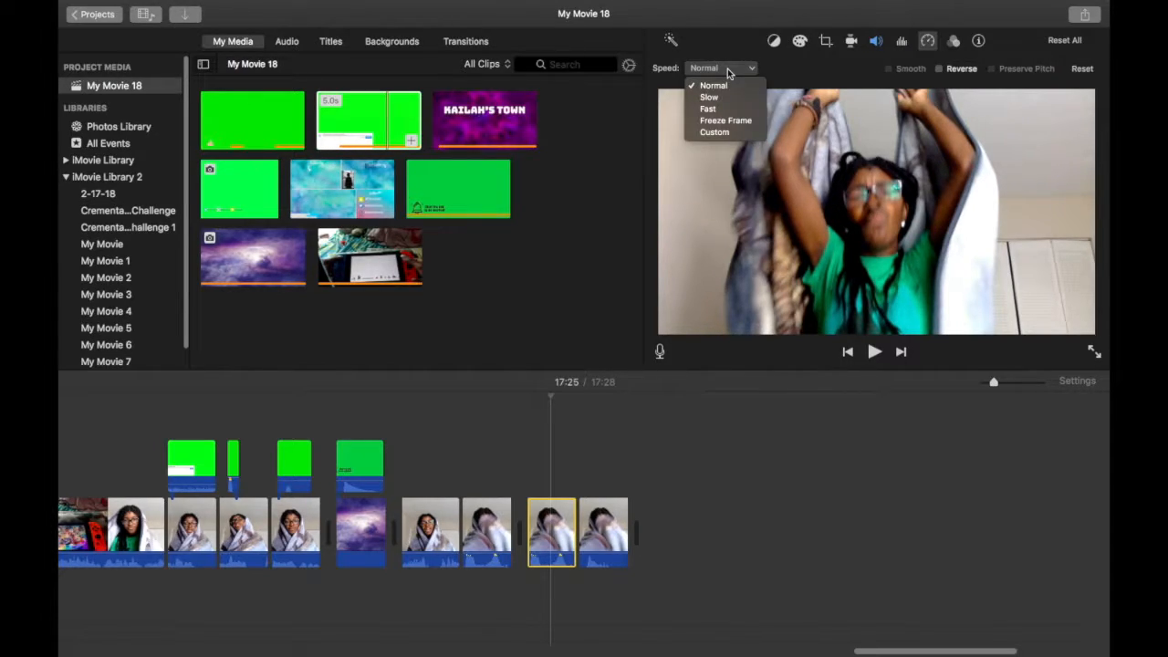
click(732, 98)
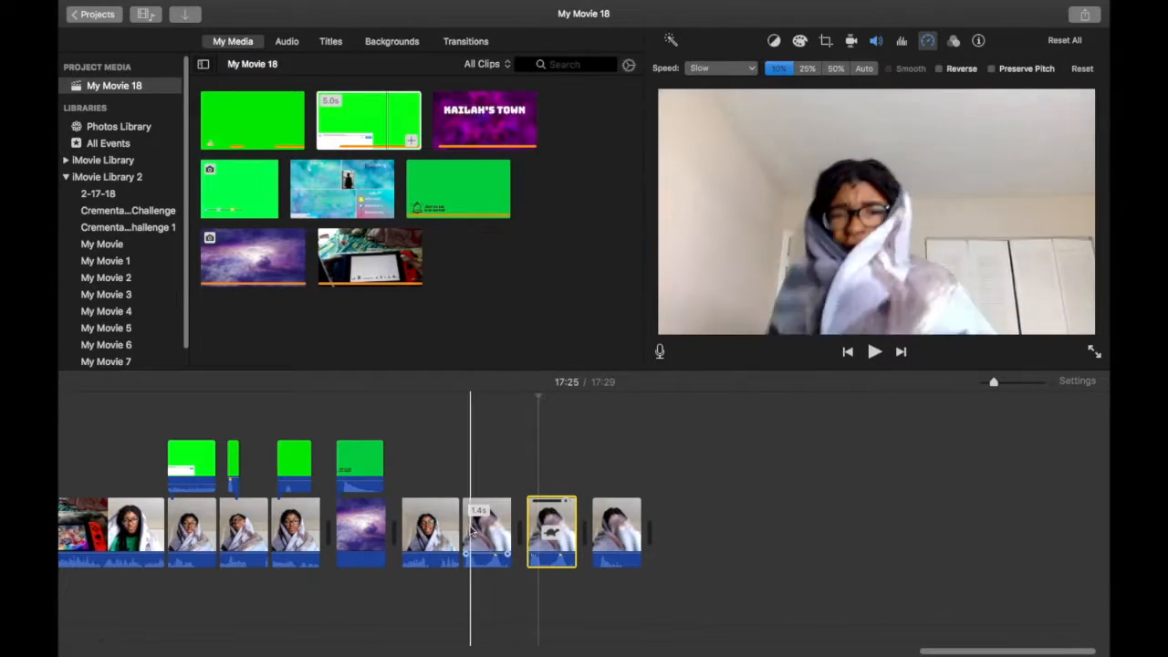
key(space)
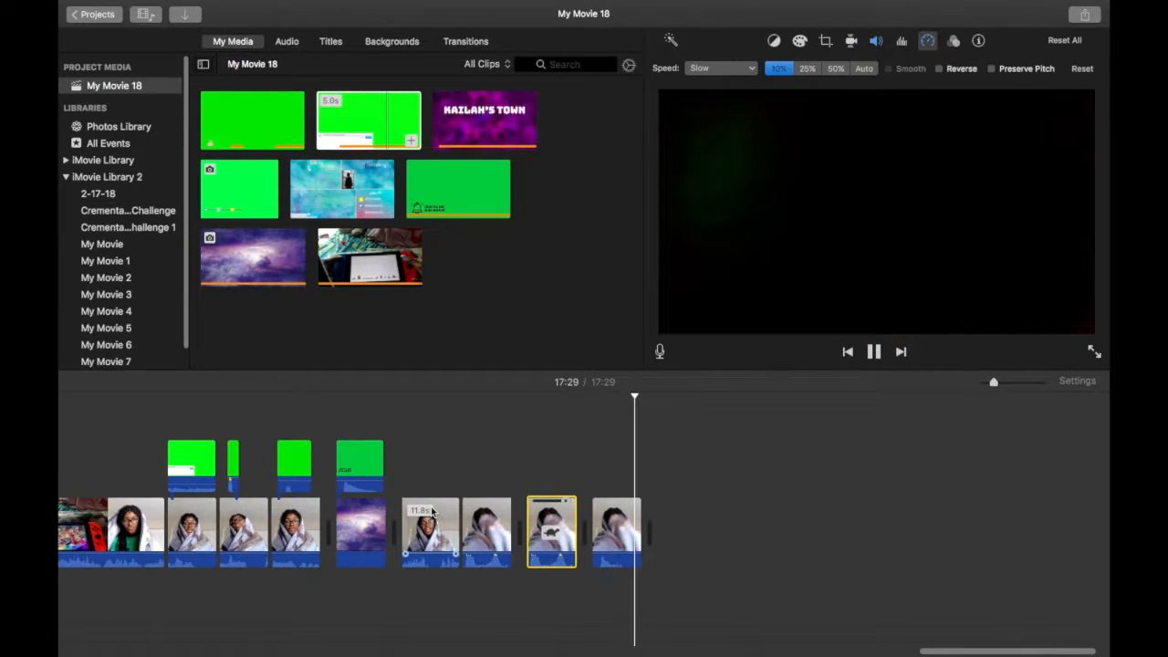
key(space)
key(space)
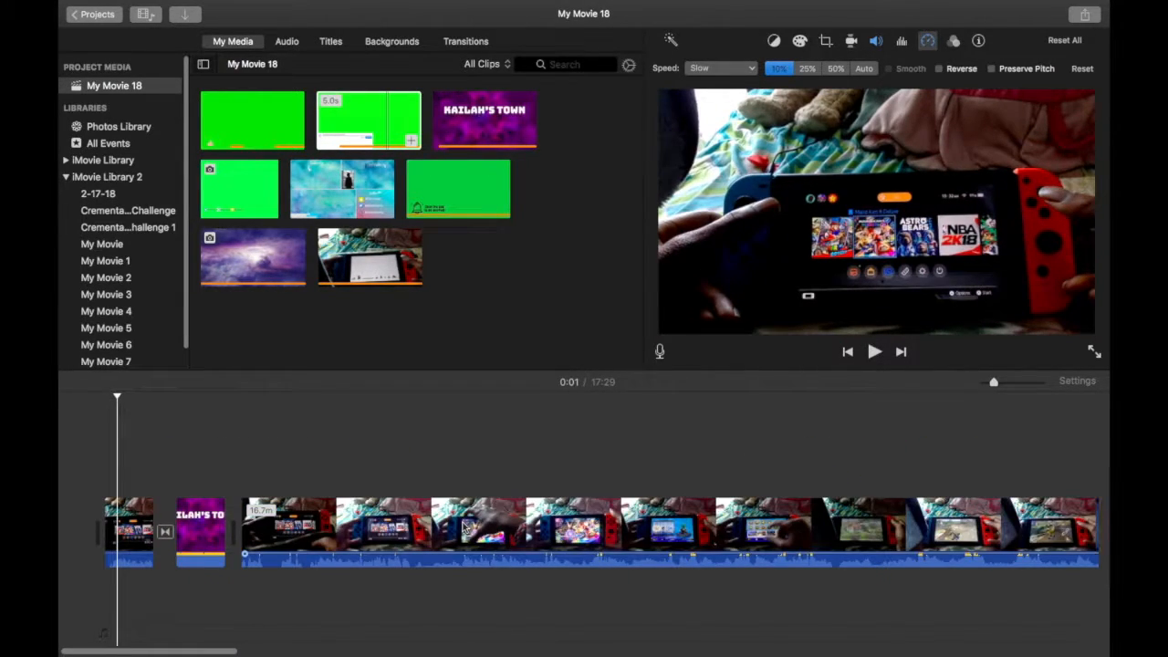
Step: Try the duplicated webcam piece near the movie's end at 25% slow speed and preview it
drag(217, 652, 1095, 651)
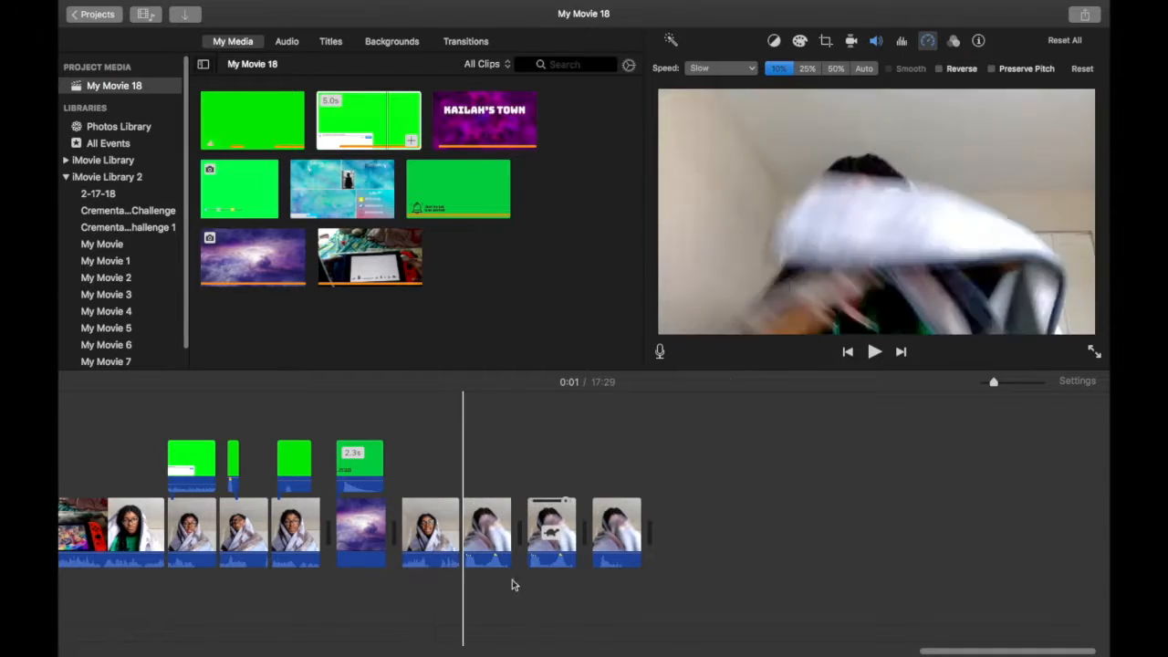
click(542, 545)
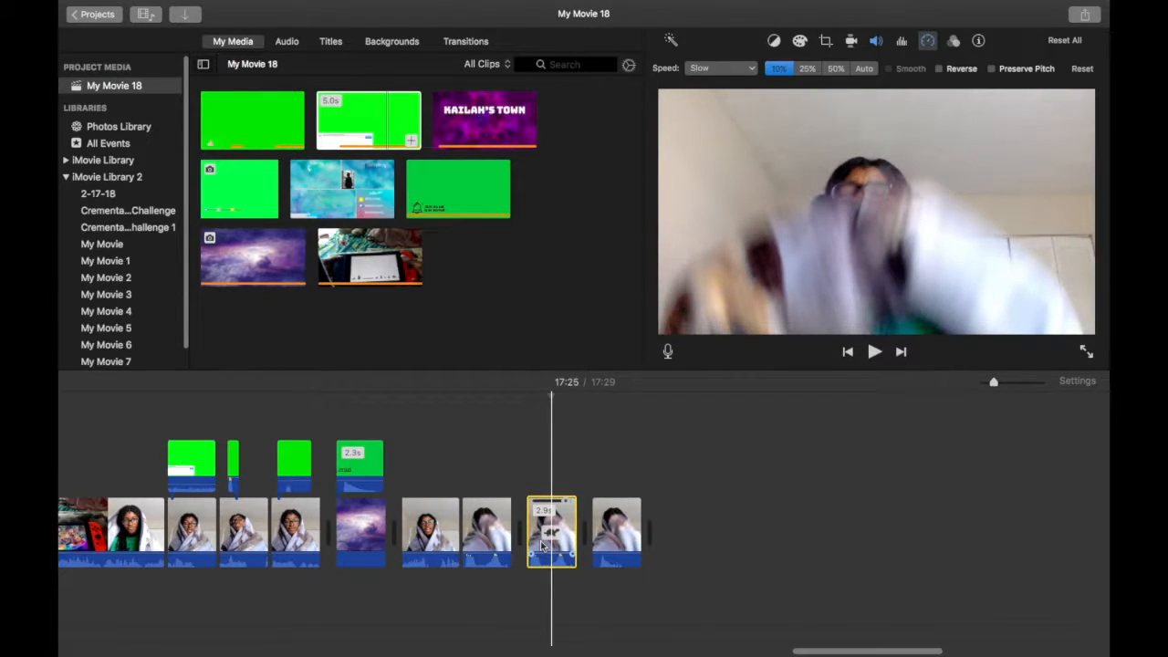
click(814, 73)
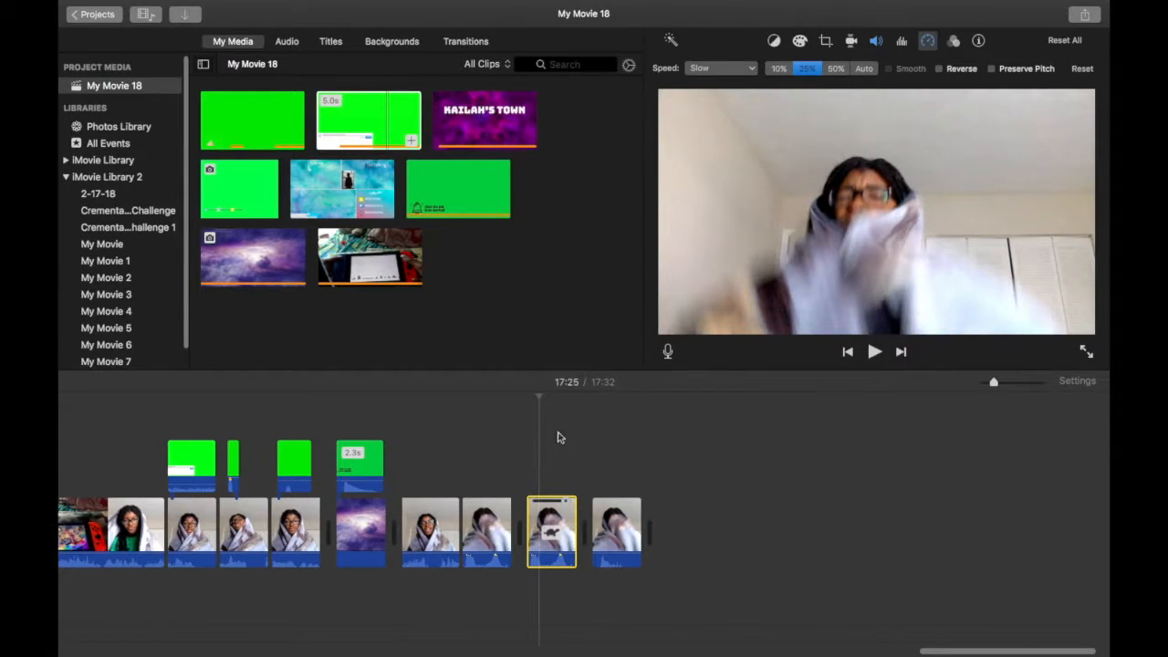
key(space)
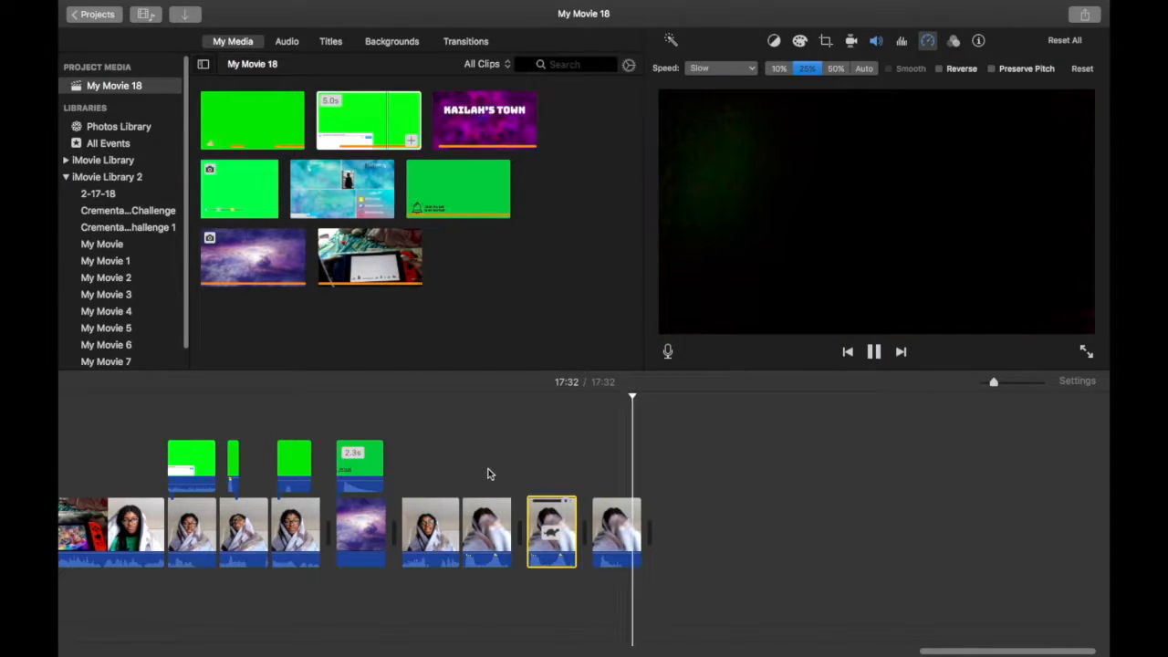
key(space)
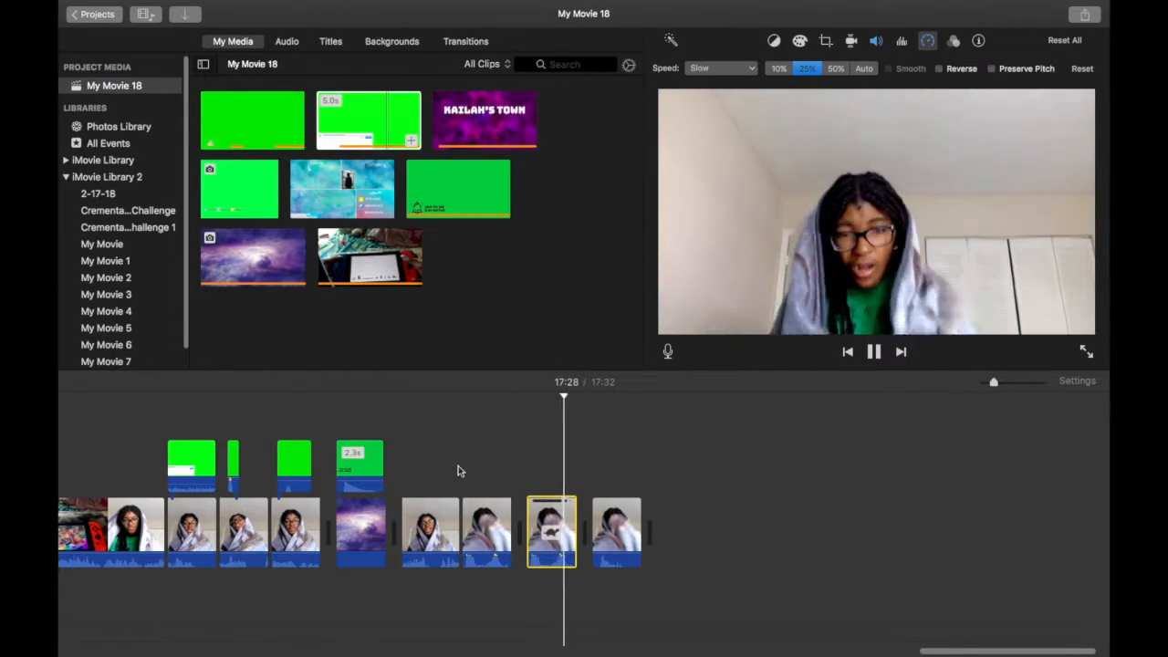
key(space)
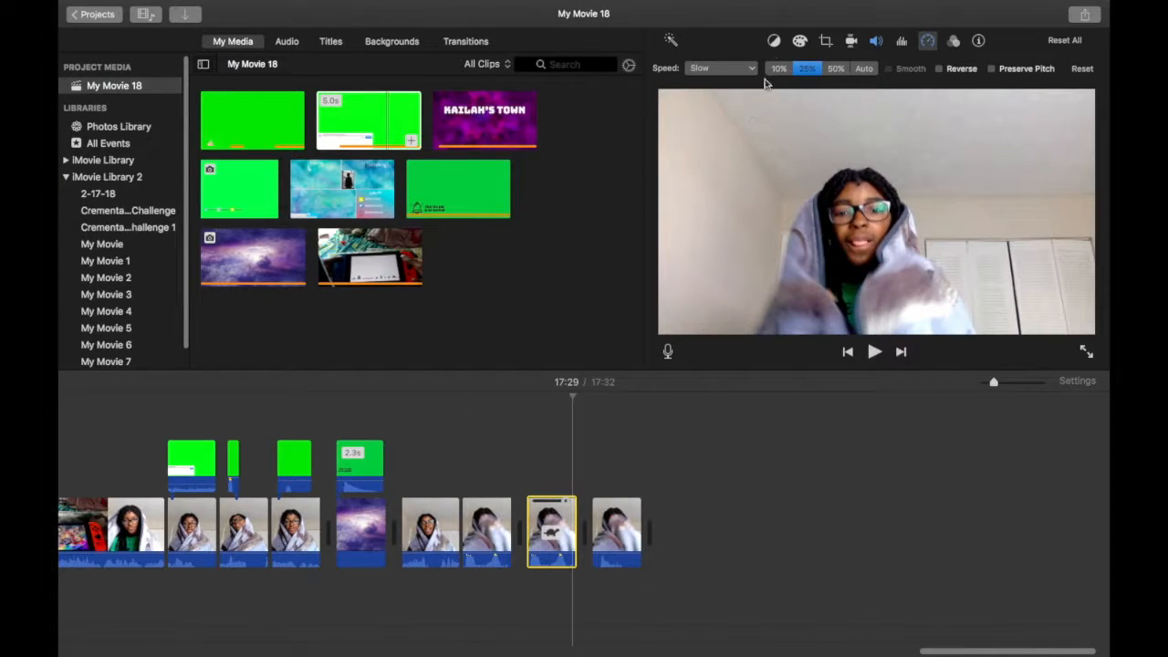
Step: Try the slow-motion webcam piece at 10% speed and preview its beginning
click(780, 69)
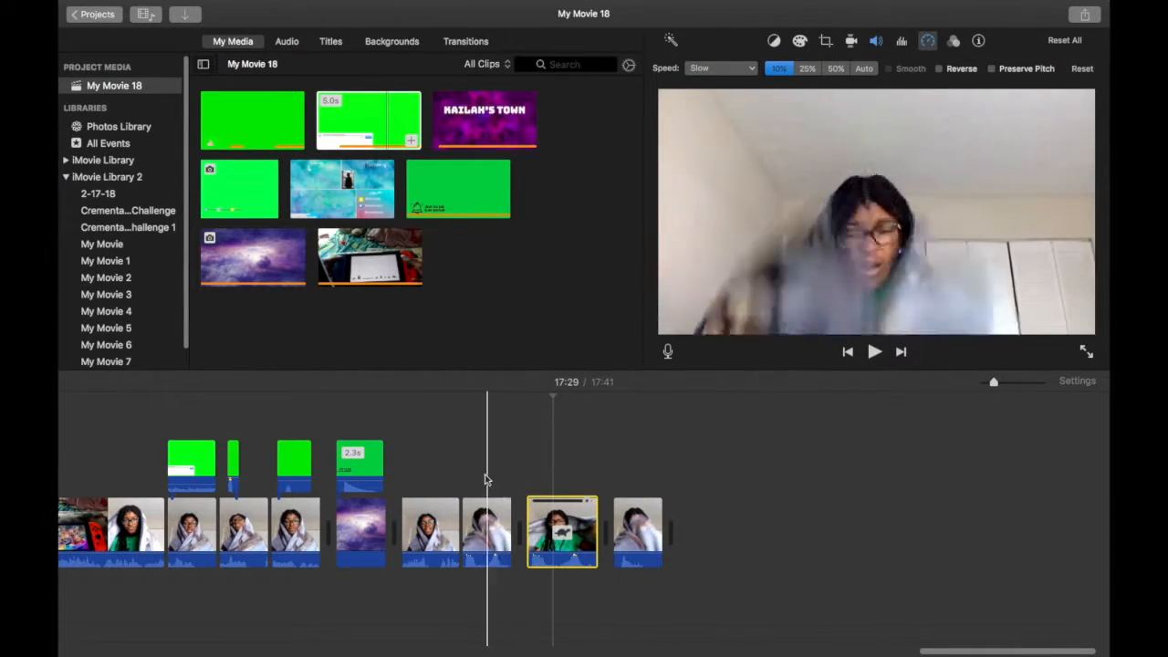
key(space)
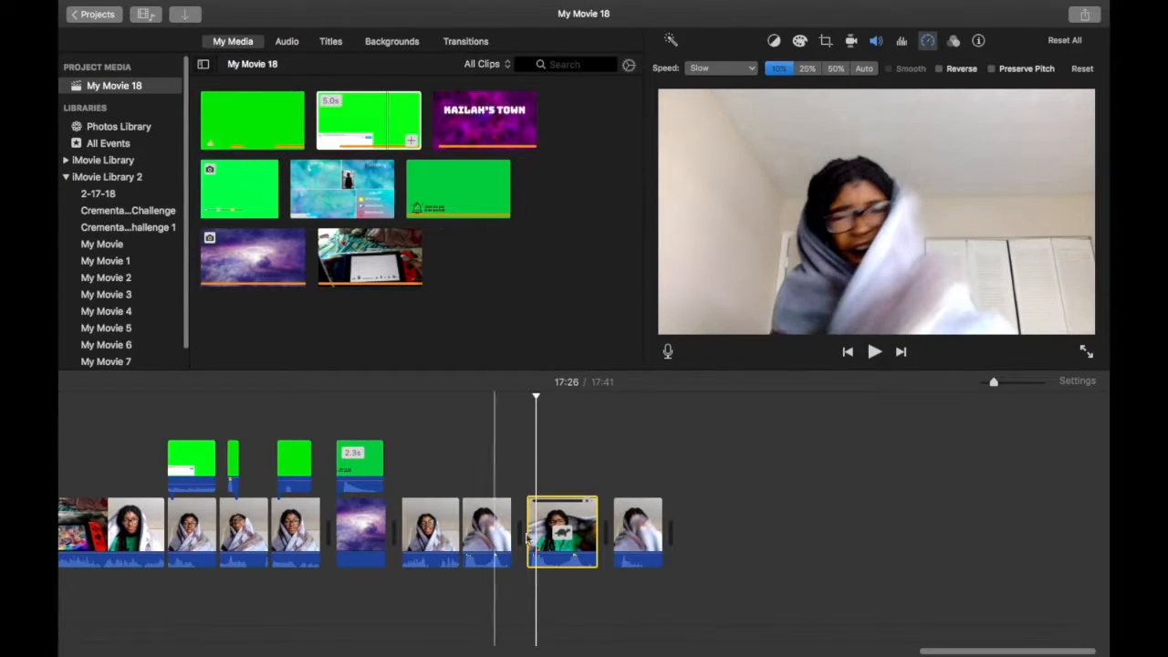
key(space)
click(567, 554)
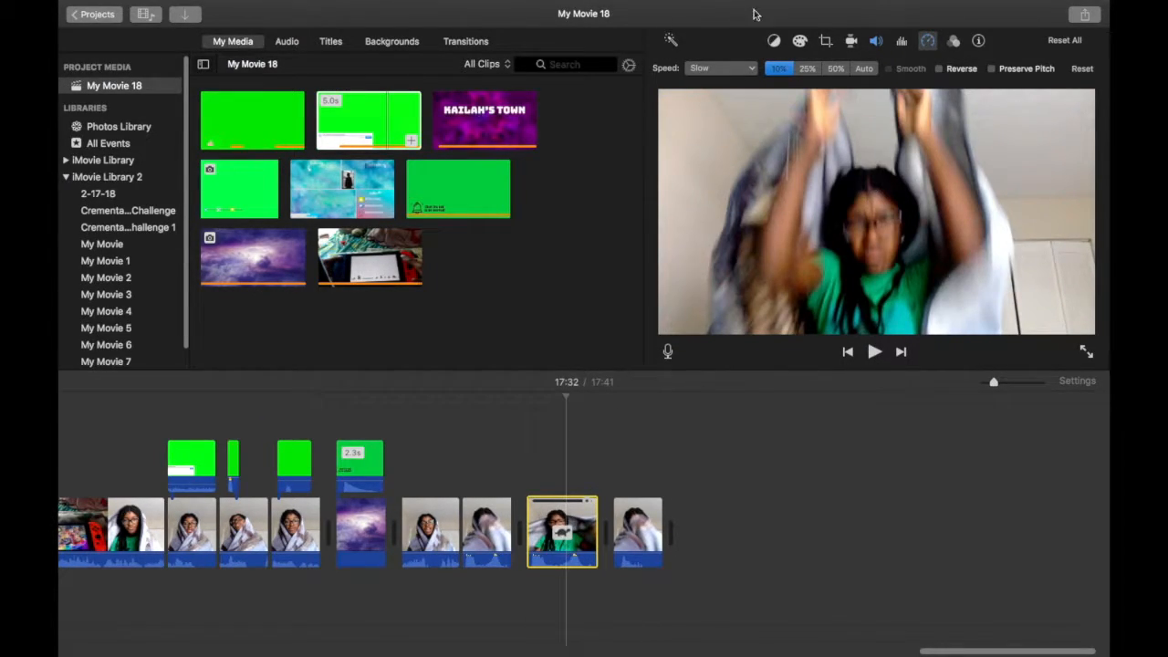
Step: Reset the duplicated webcam piece to Normal speed, set it to Slow again and preview it into the final clip
click(752, 67)
click(729, 86)
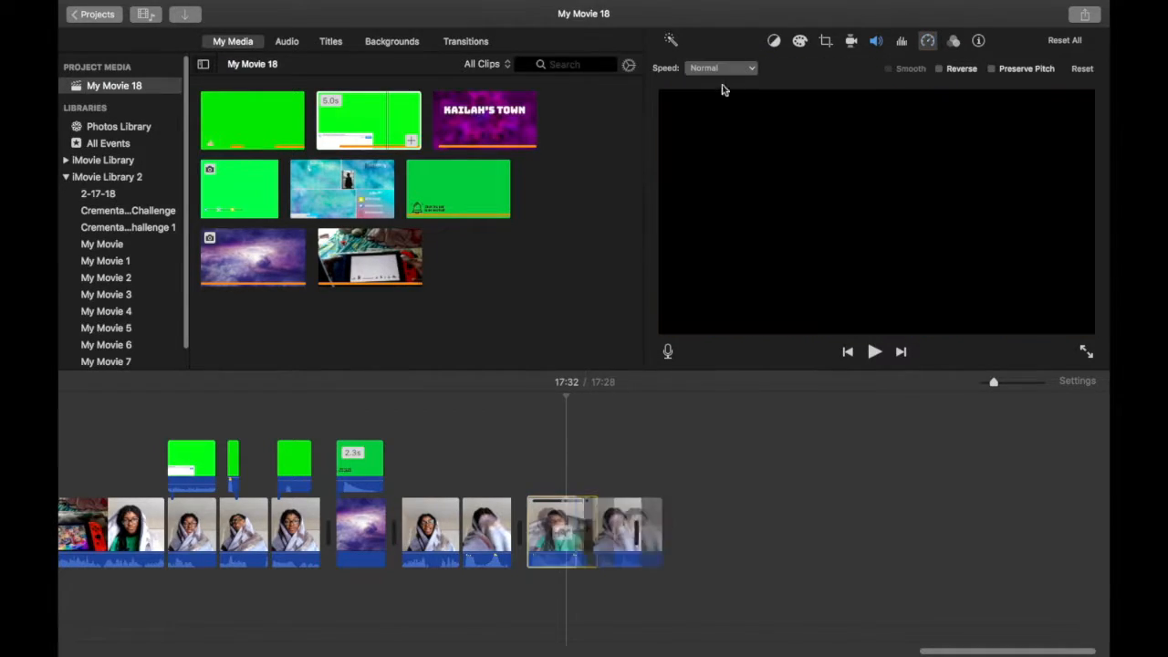
click(724, 70)
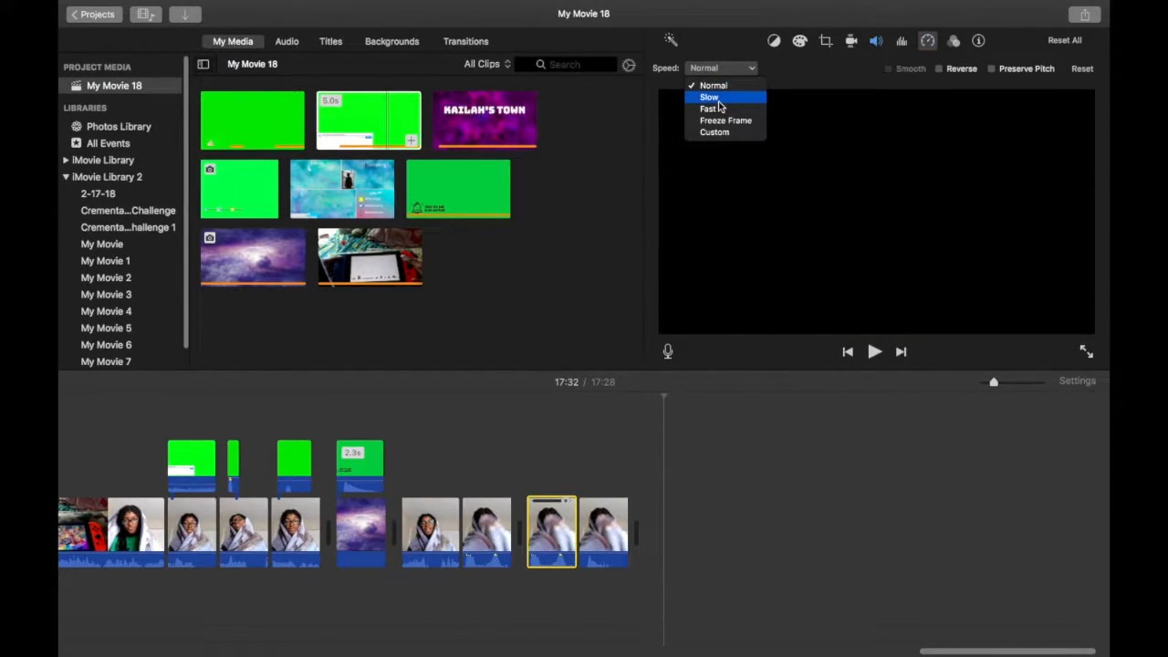
click(717, 108)
click(725, 69)
click(728, 98)
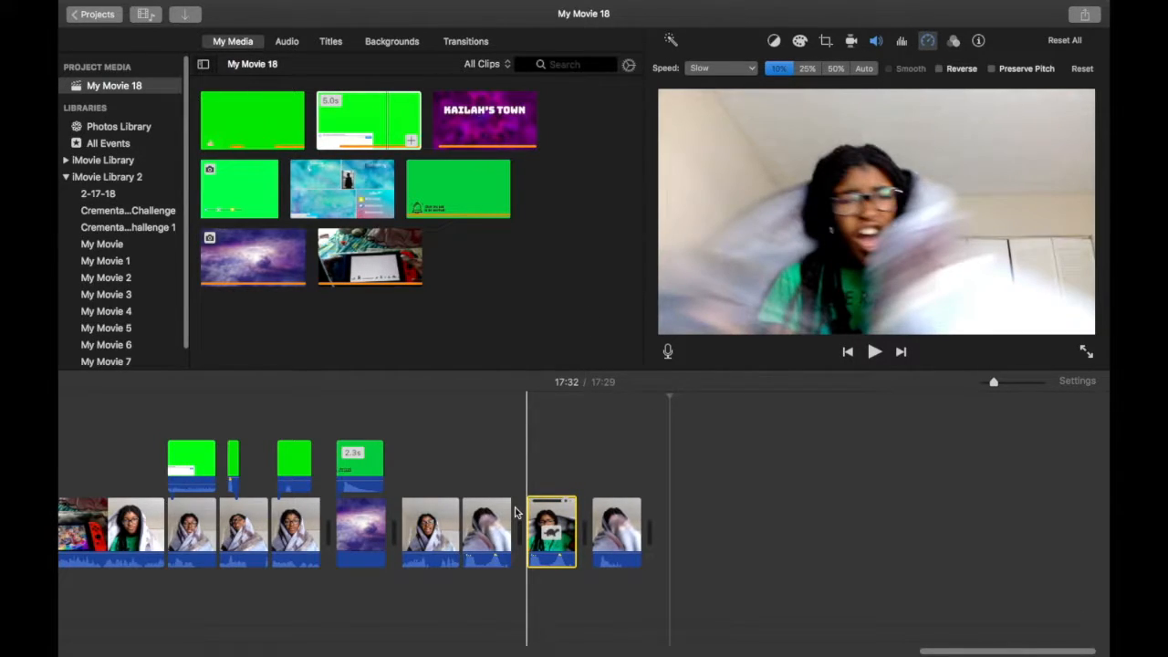
key(space)
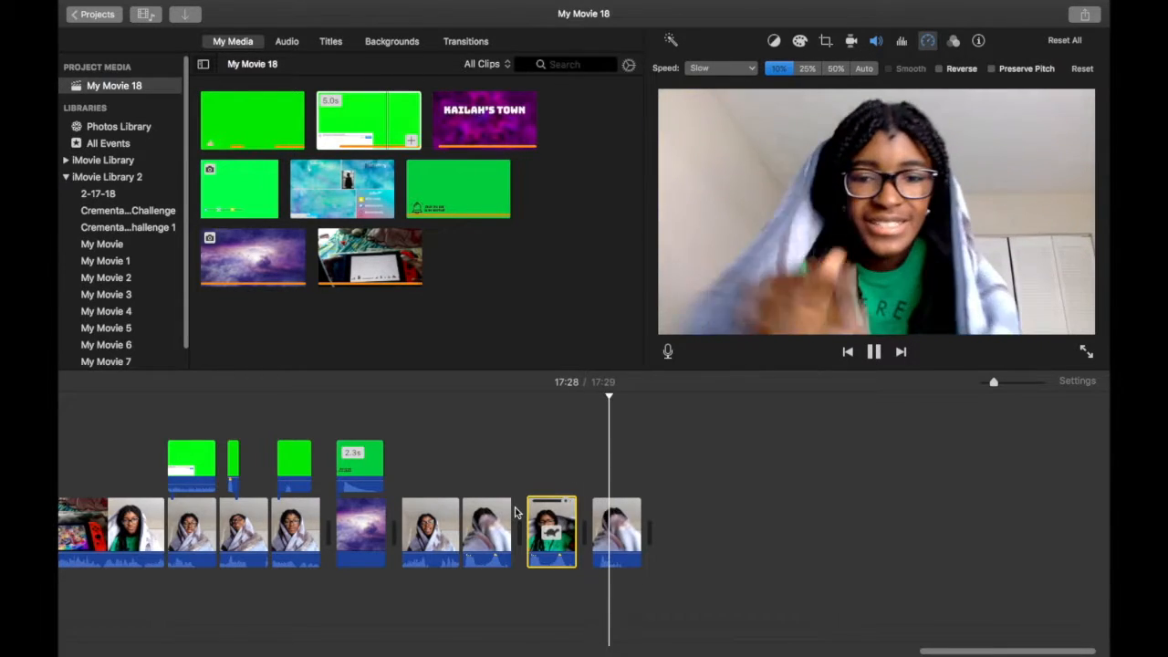
key(space)
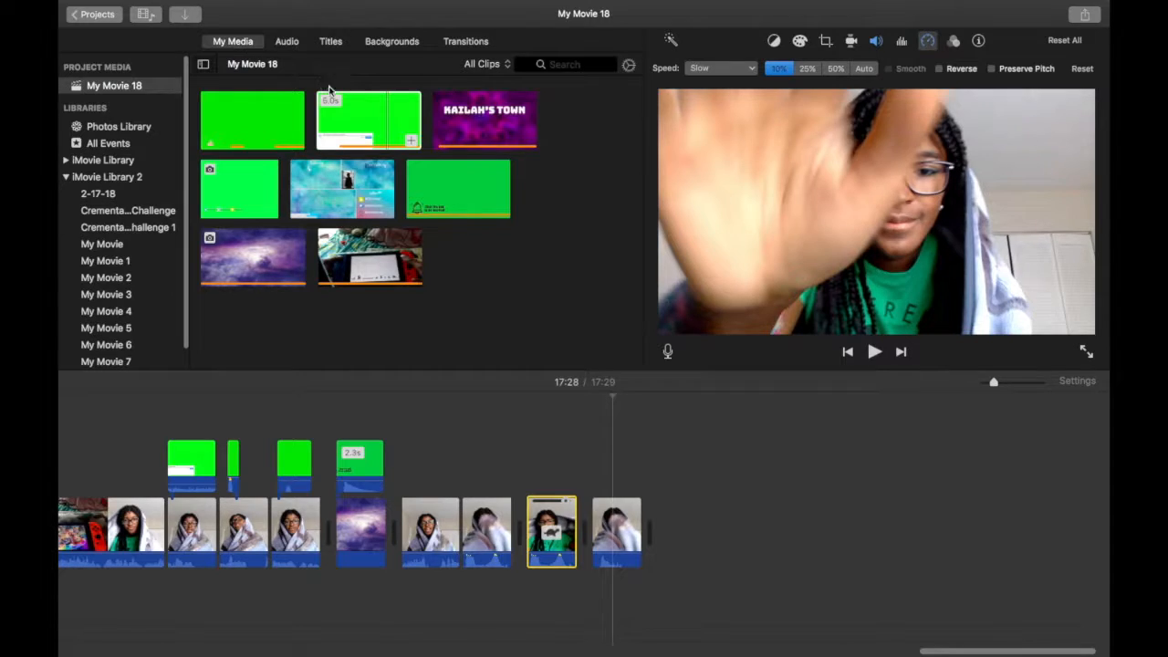
Step: Add a Fade to Black transition after the last webcam clip and preview the movie's ending
click(334, 146)
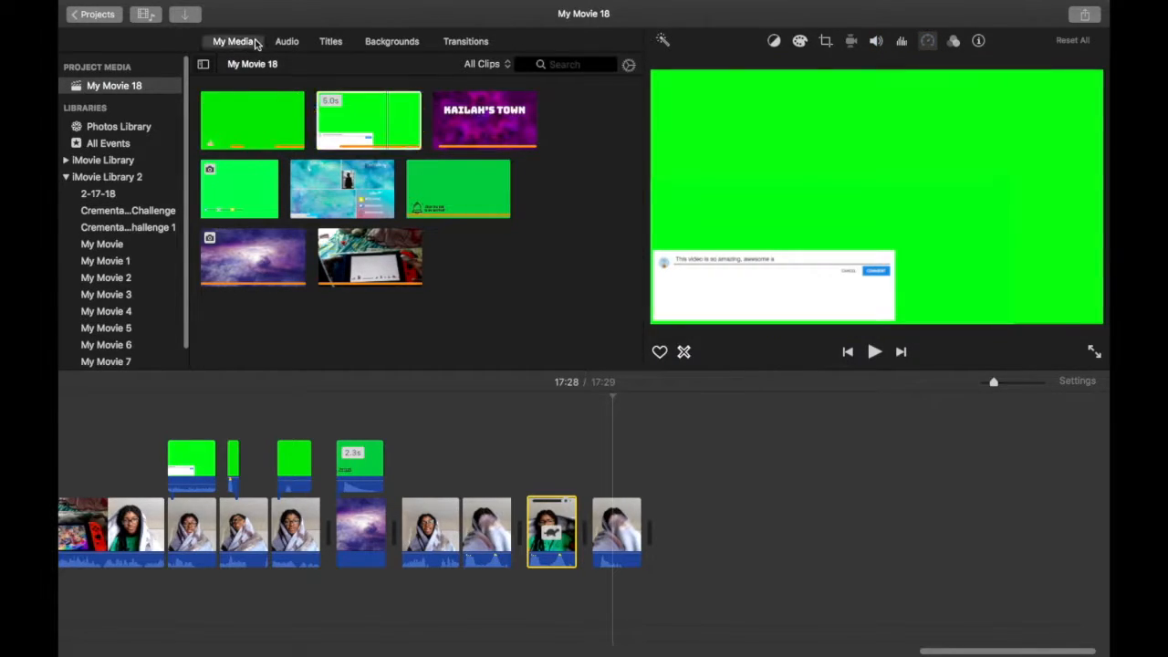
click(333, 46)
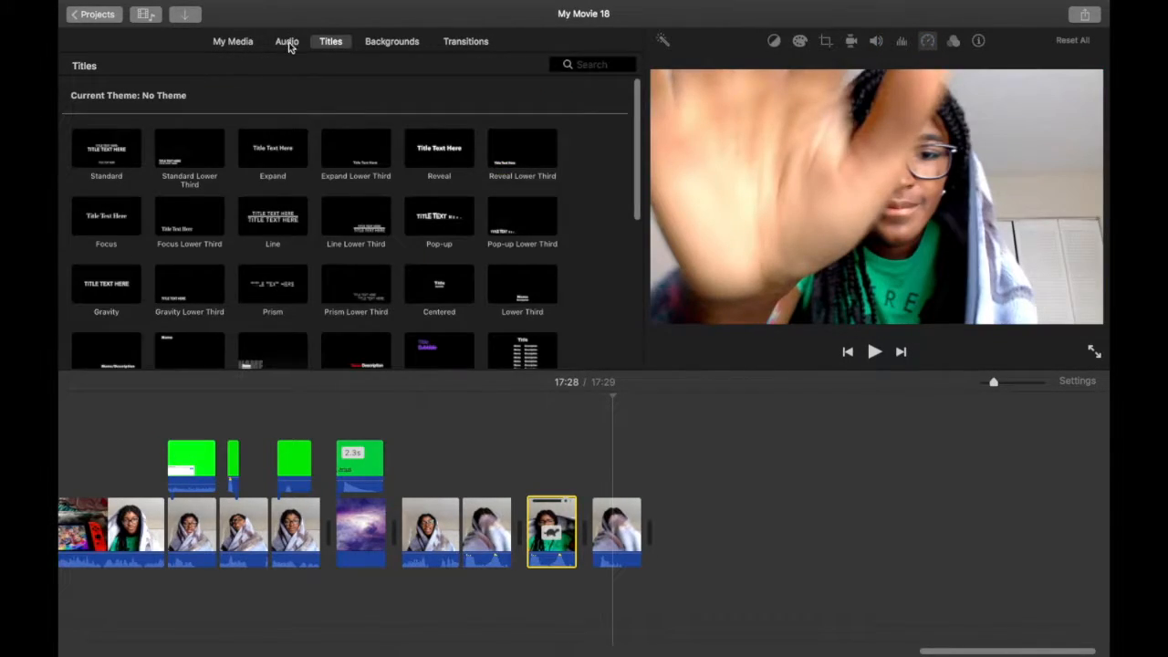
click(288, 43)
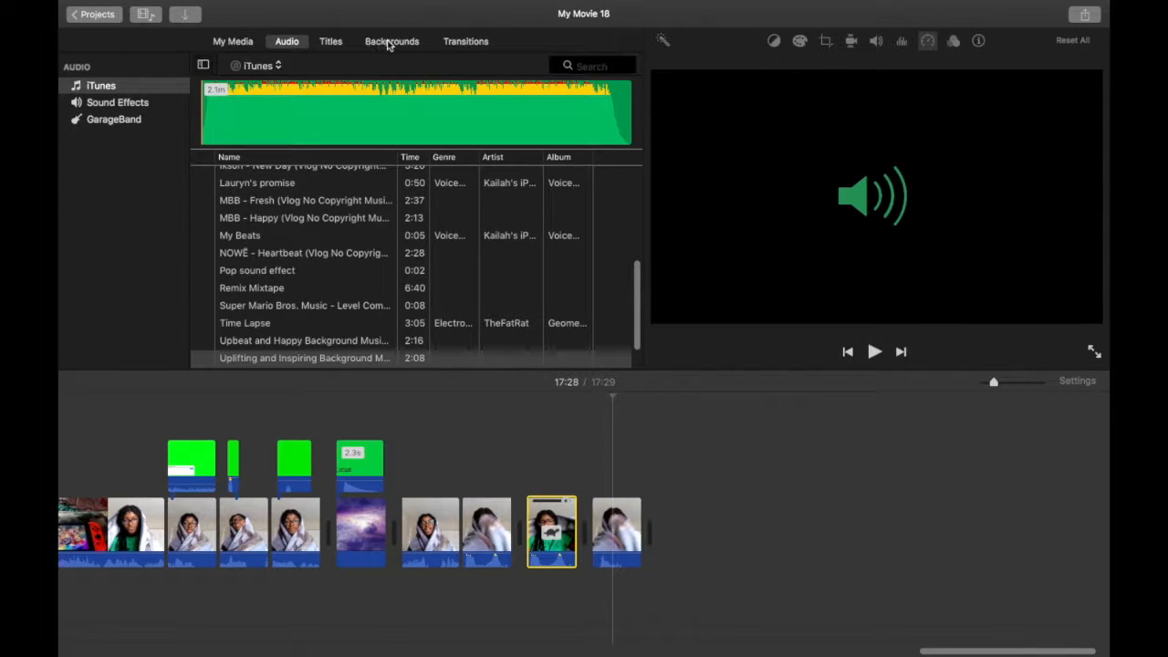
click(456, 43)
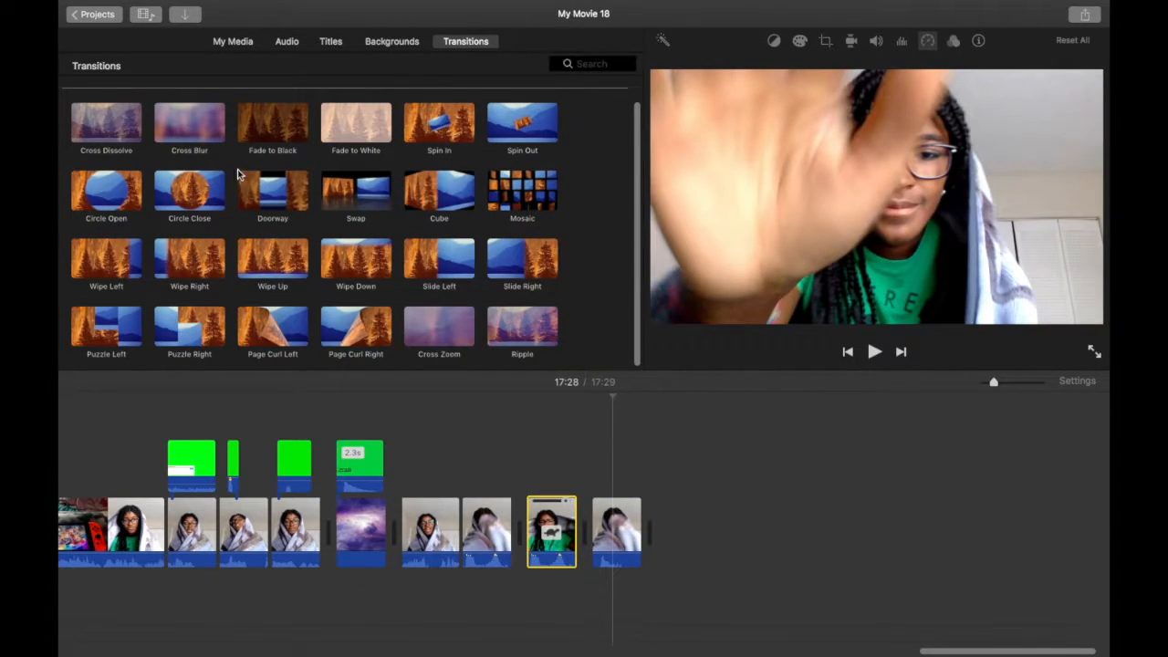
drag(257, 135, 657, 532)
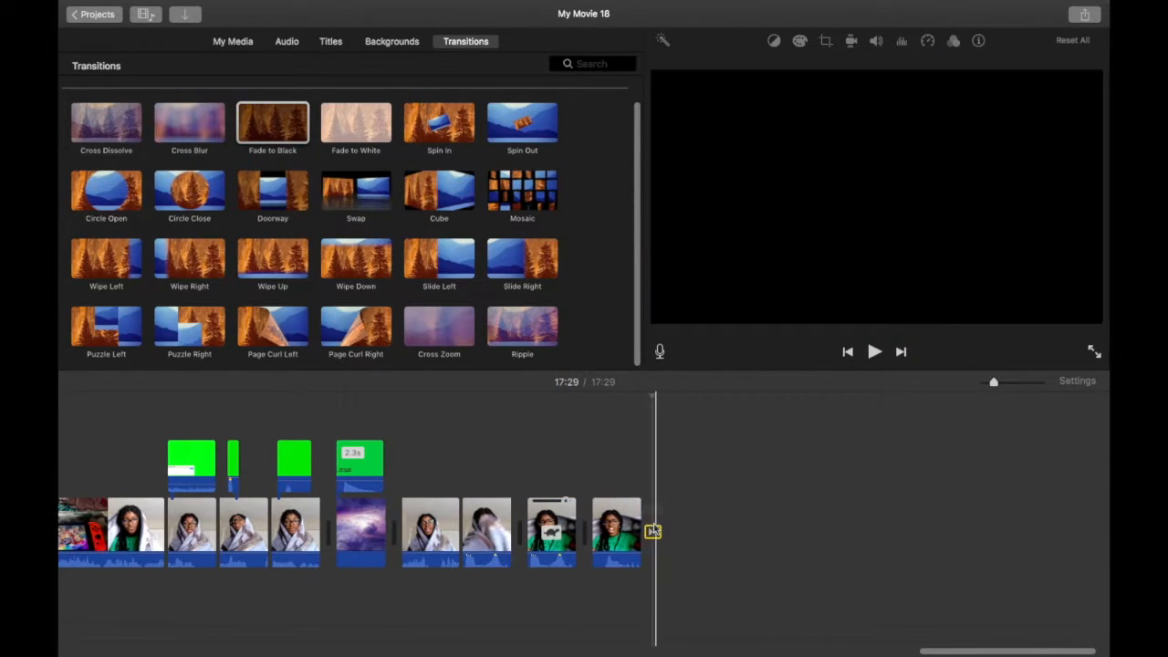
key(space)
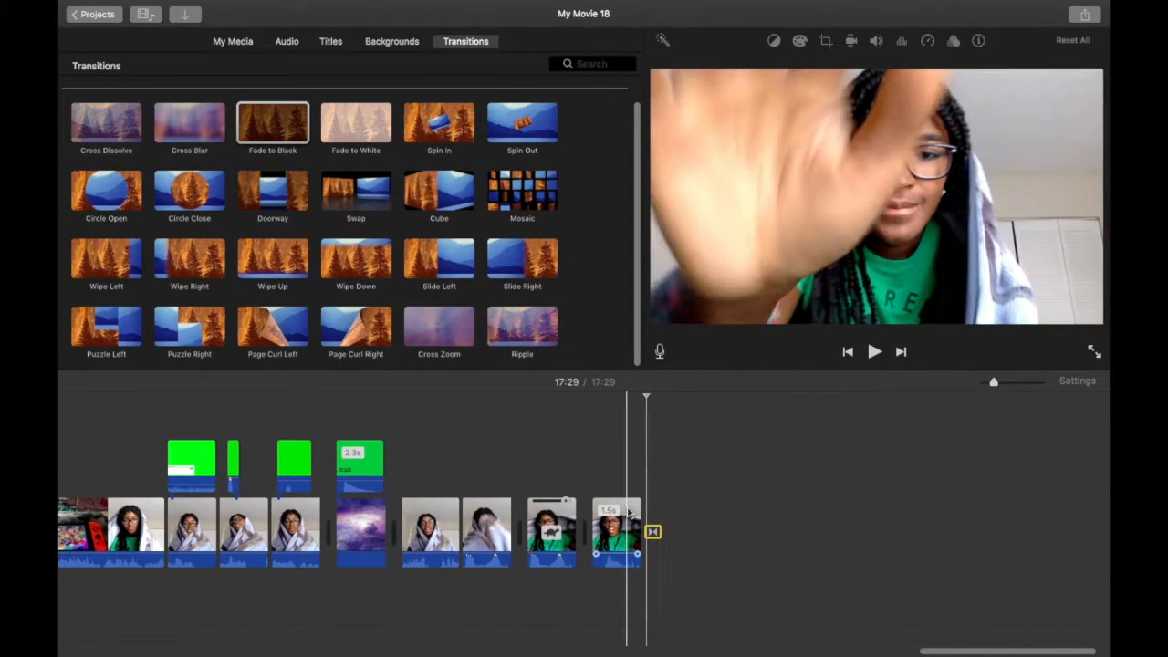
key(space)
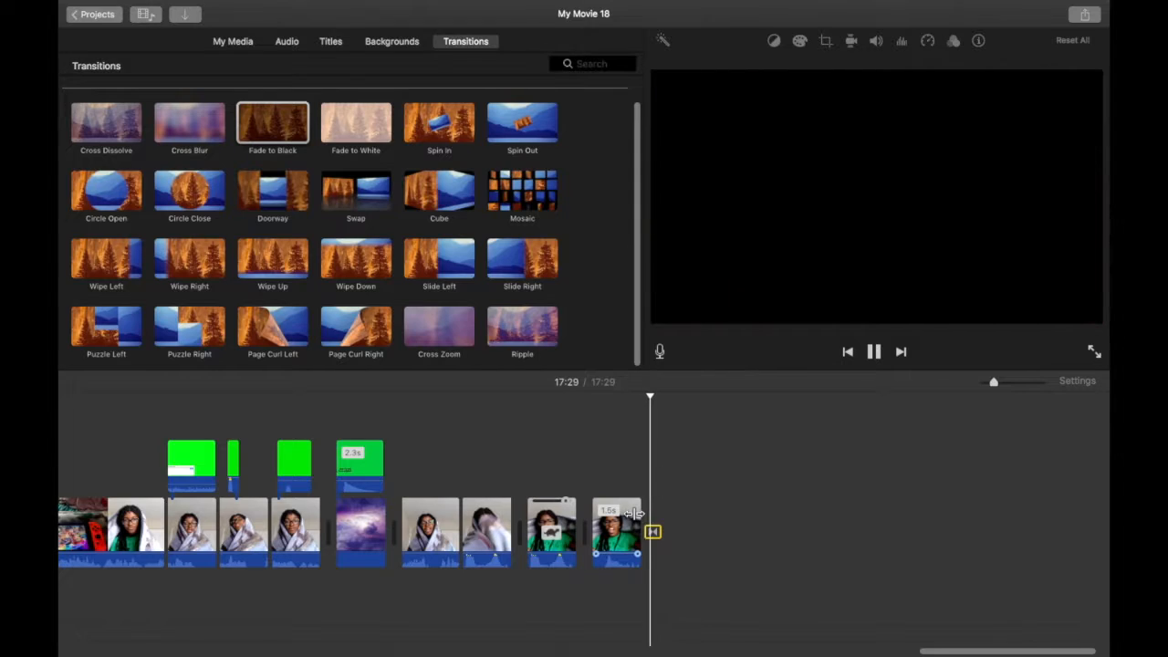
key(space)
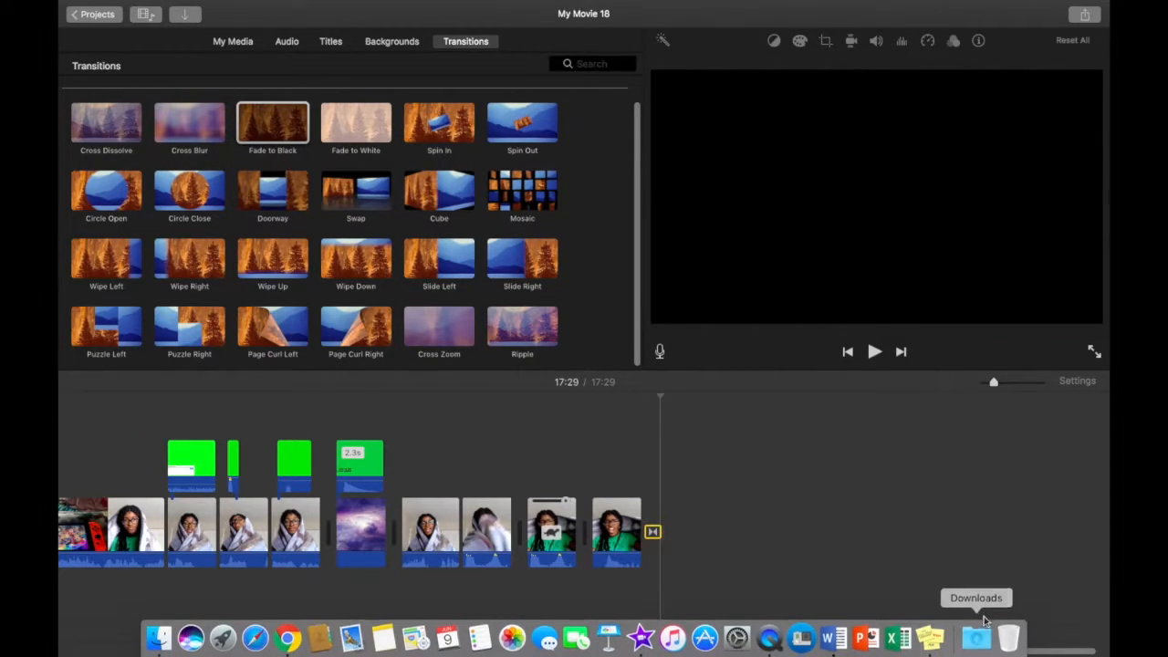
Step: Browse the iLife Sound Effects list from the Ambience sounds through Foley to the Jingles
drag(983, 649, 917, 642)
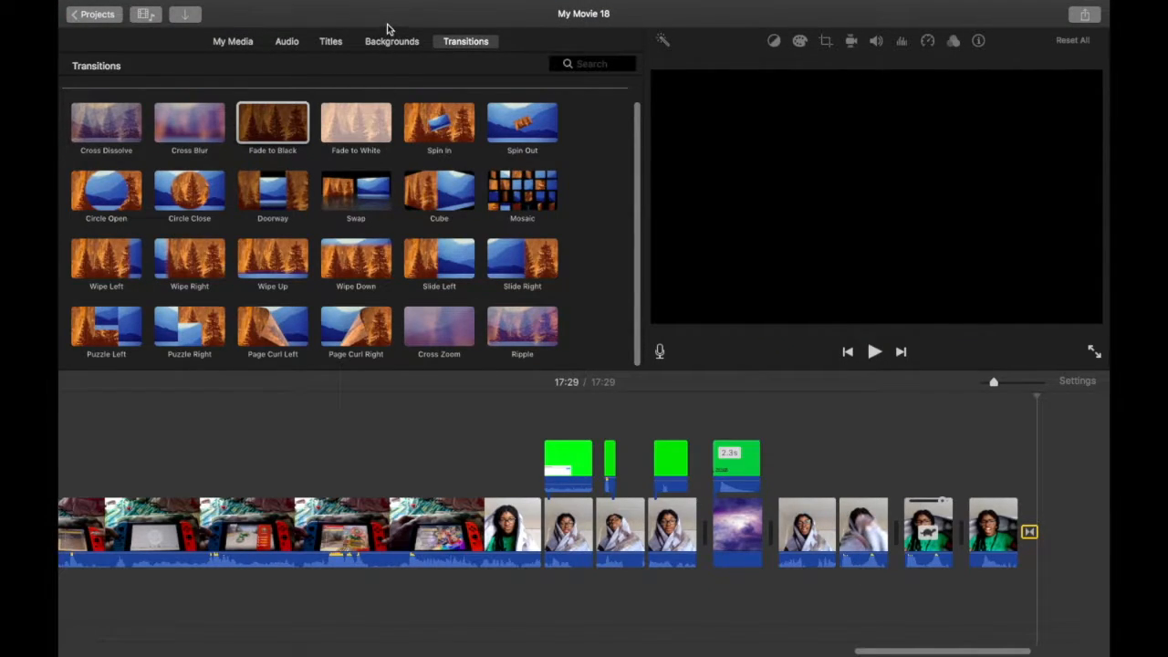
click(288, 42)
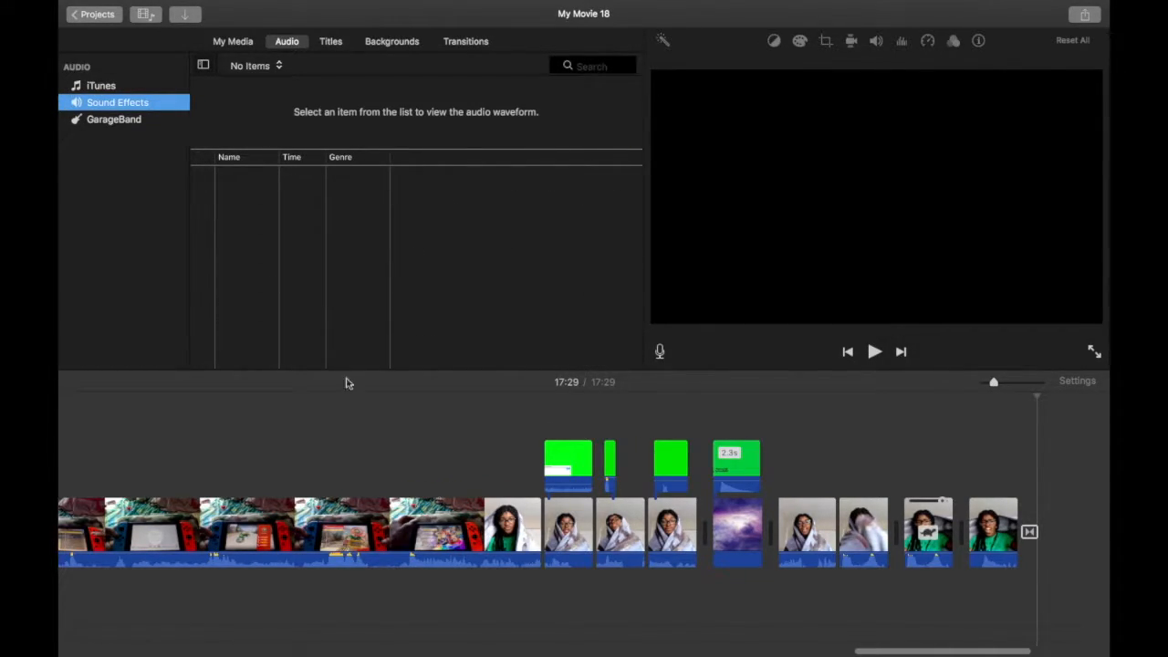
click(622, 529)
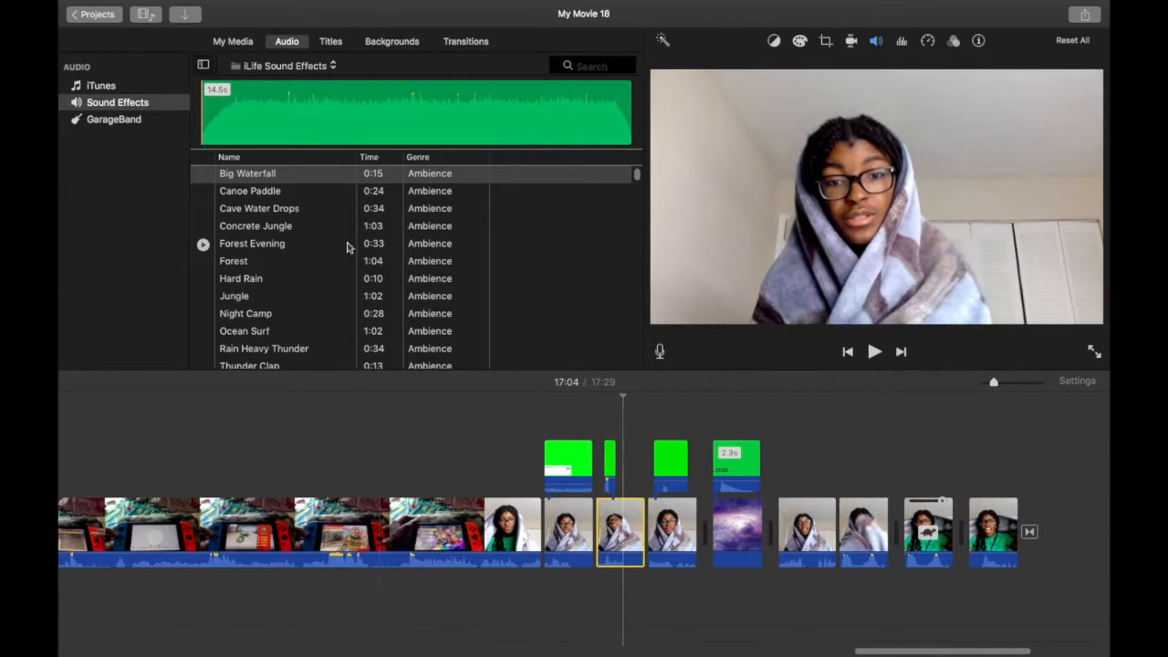
scroll(409, 256, down, 5)
scroll(409, 258, down, 20)
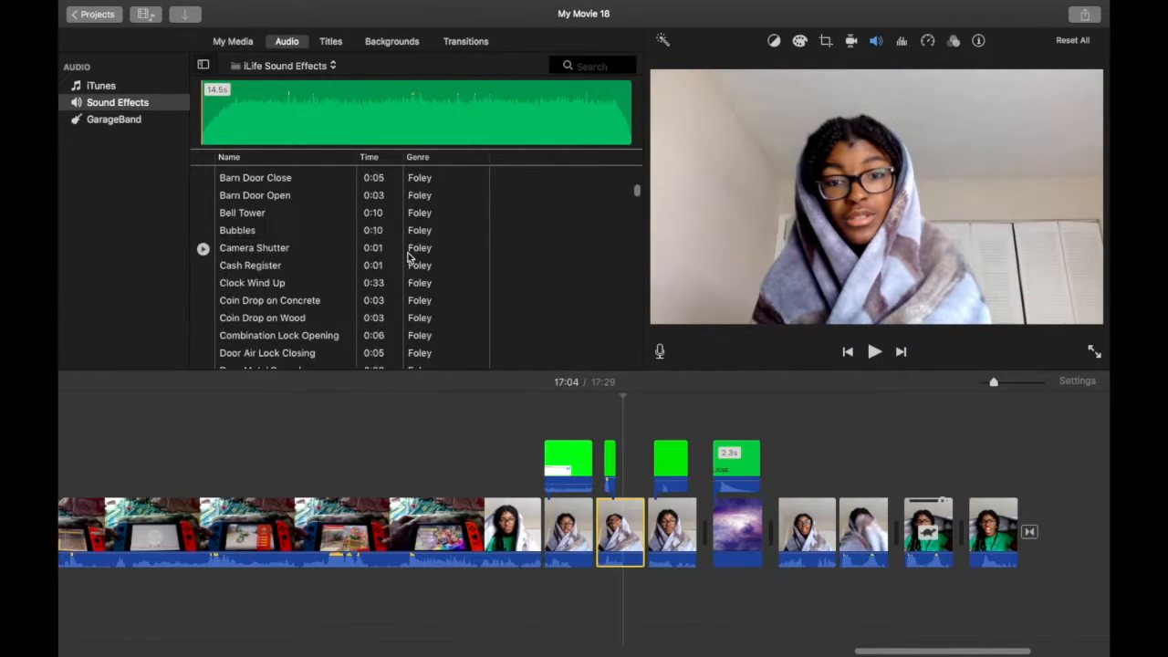
scroll(409, 258, down, 6)
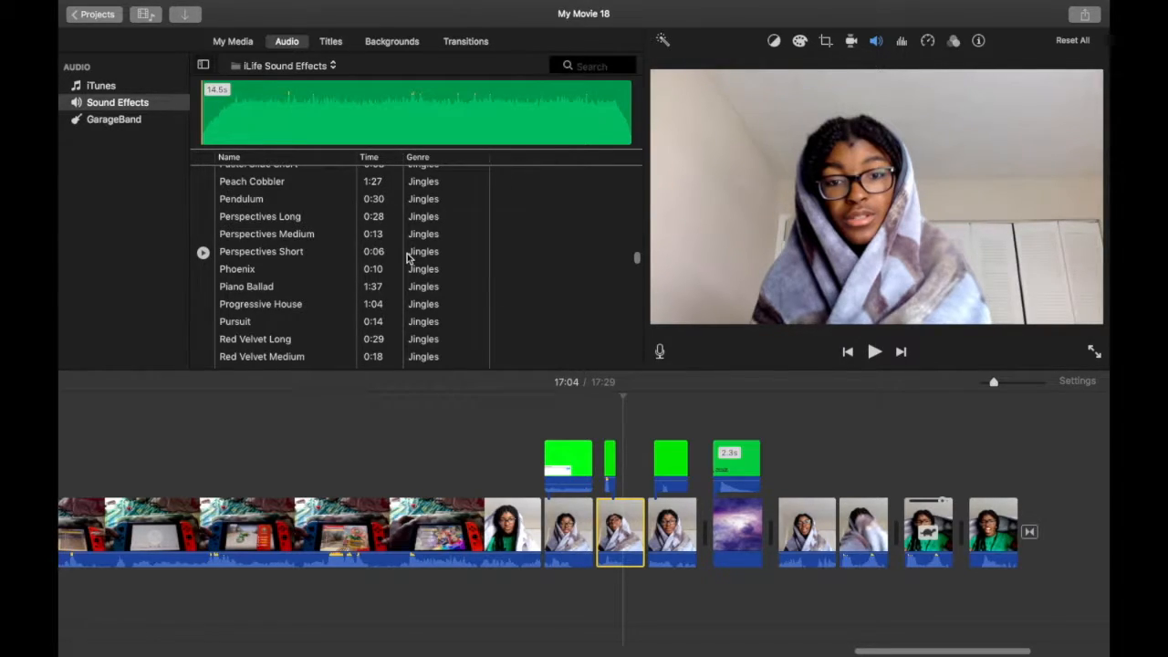
Step: Add the Pendulum jingle as an audio clip beneath the gameplay footage just before the webcam outro
click(519, 445)
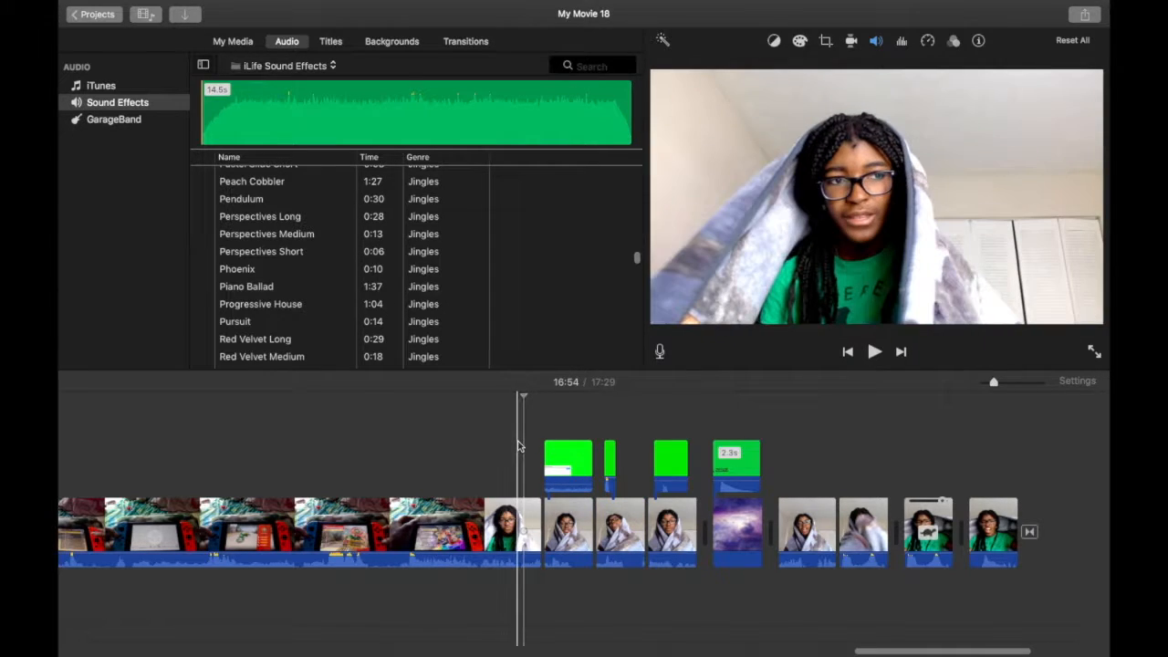
click(232, 42)
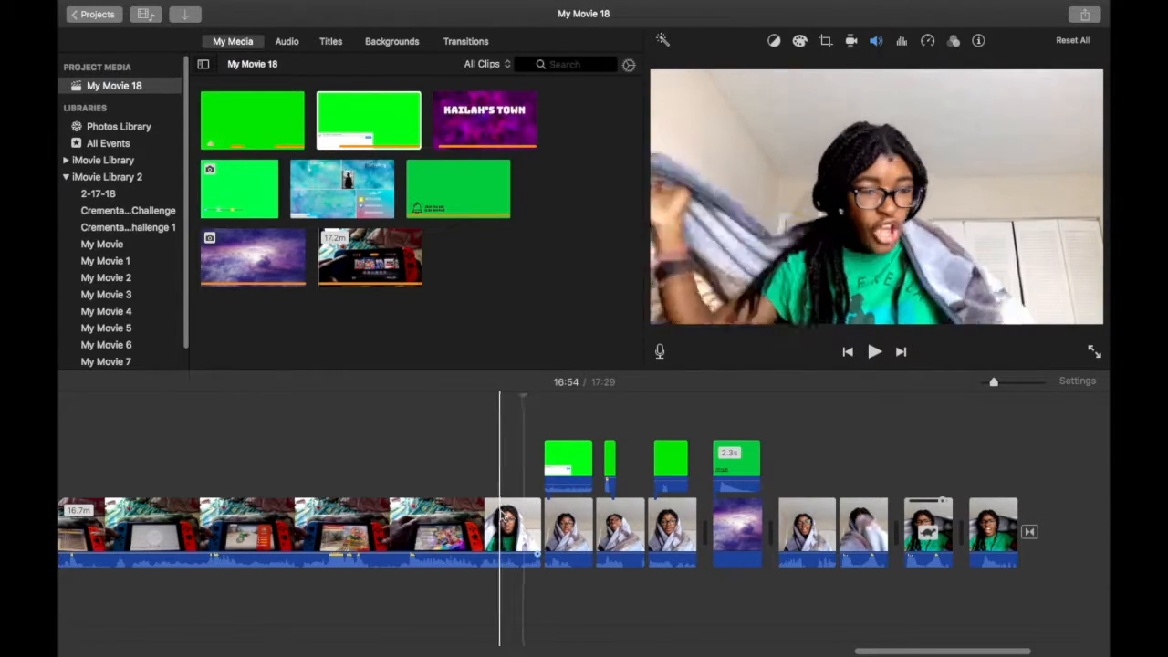
click(500, 461)
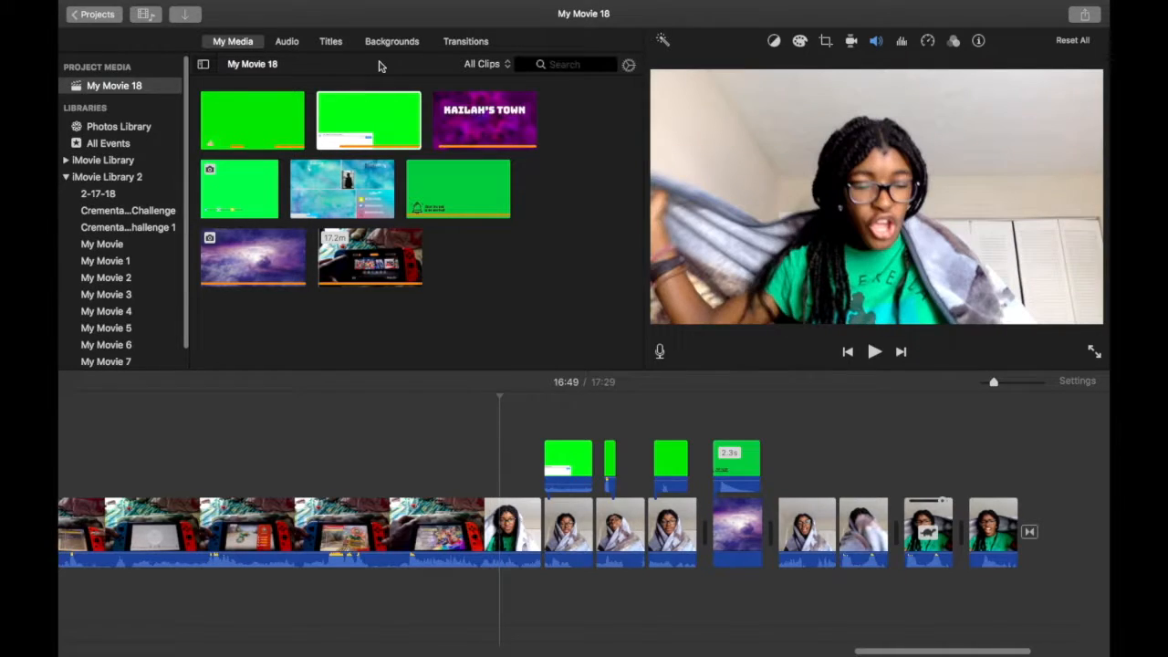
click(285, 42)
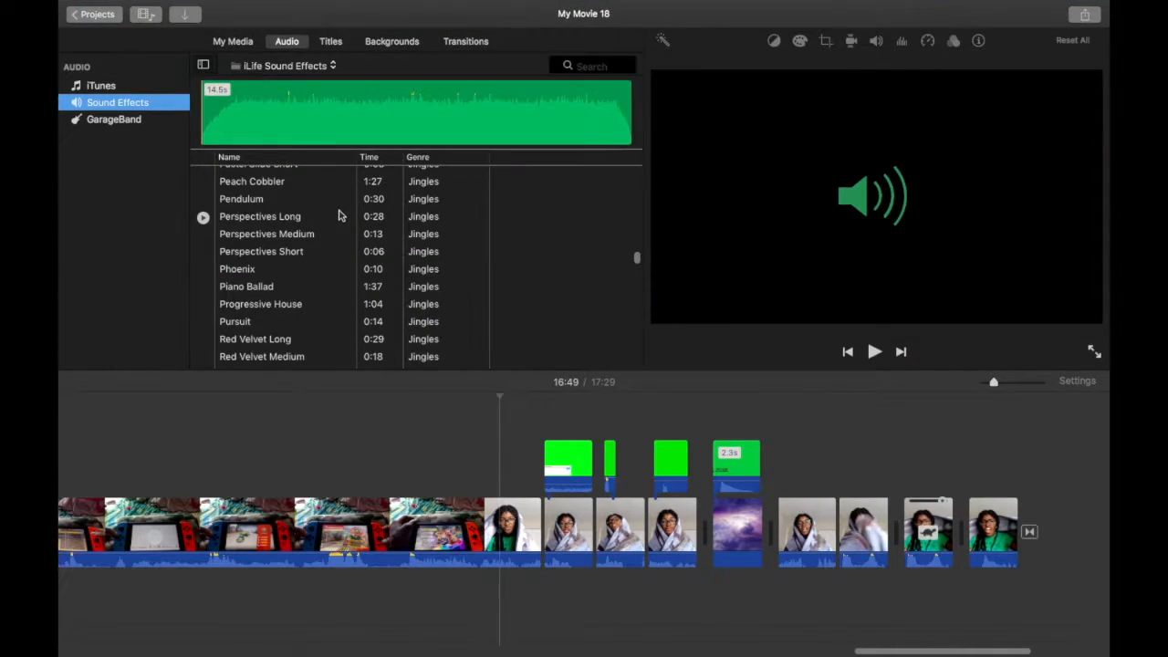
drag(386, 203, 308, 442)
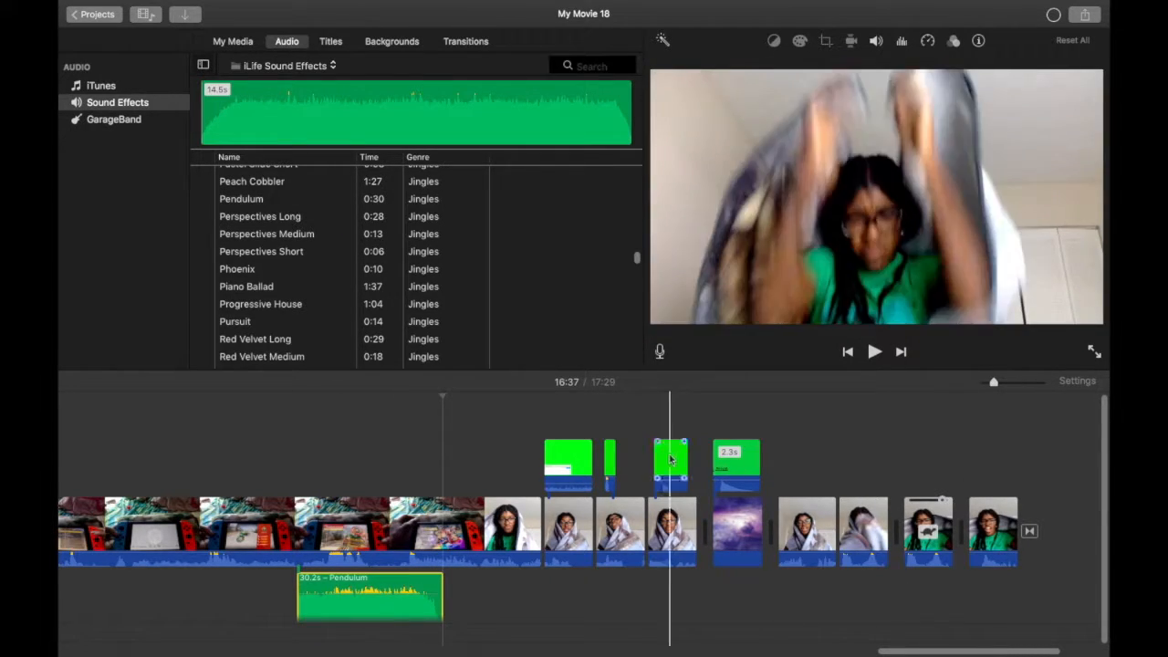
Step: Delete the Pendulum jingle from beneath the gameplay footage and return to the first green-screen overlay
click(749, 469)
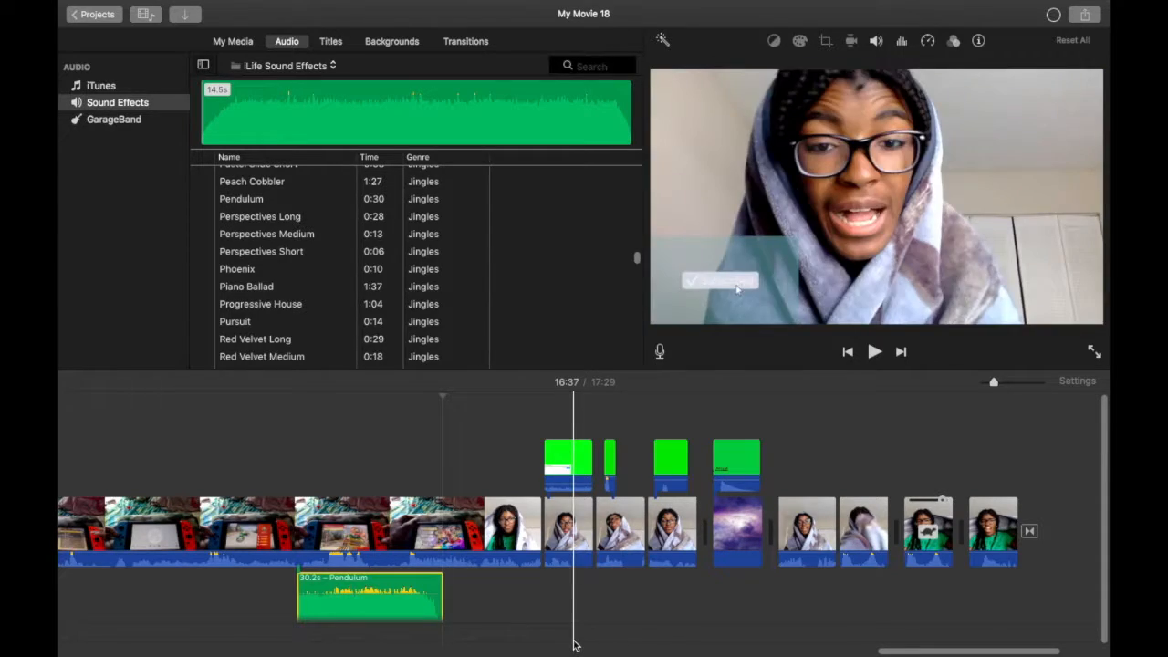
click(385, 592)
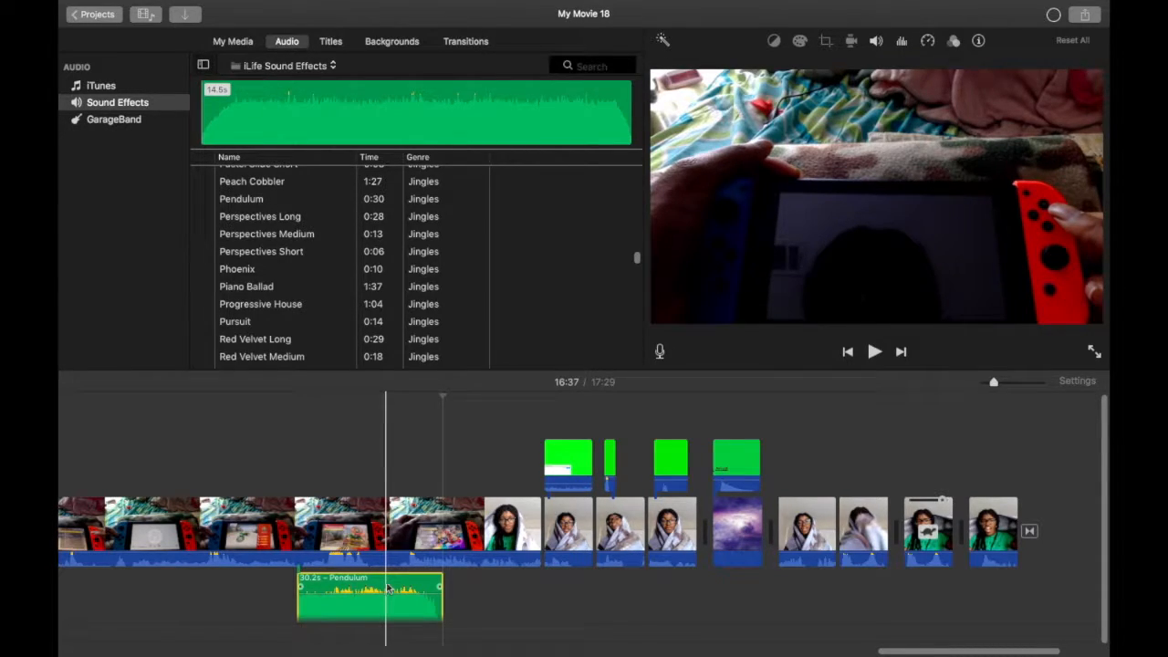
click(387, 586)
key(Delete)
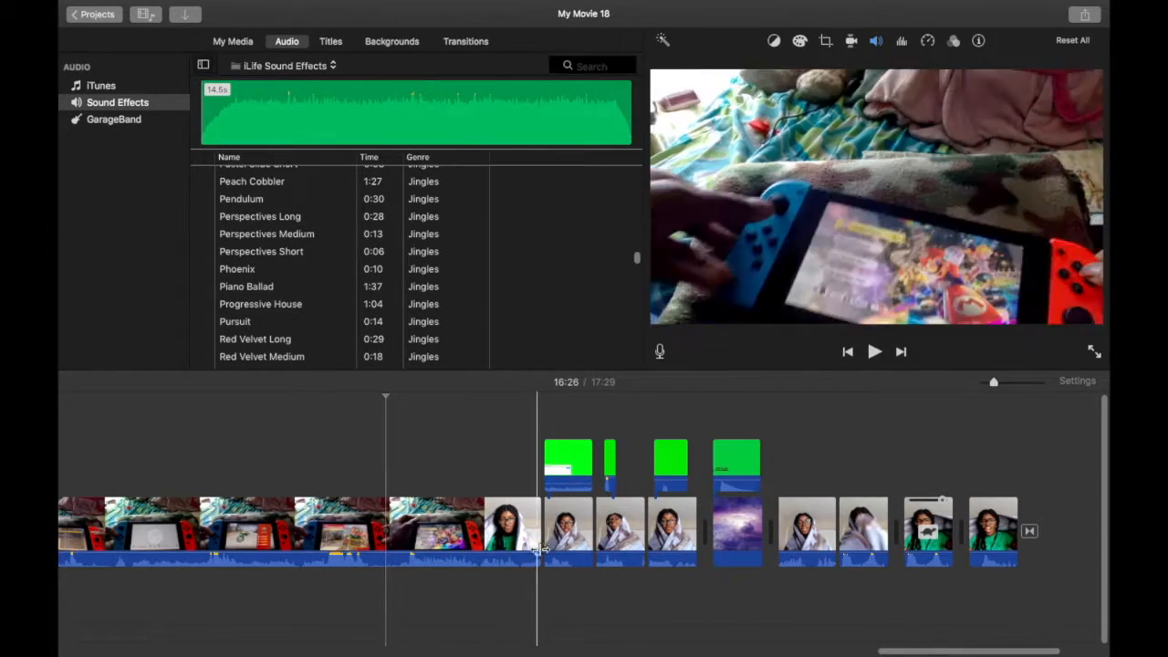
click(556, 472)
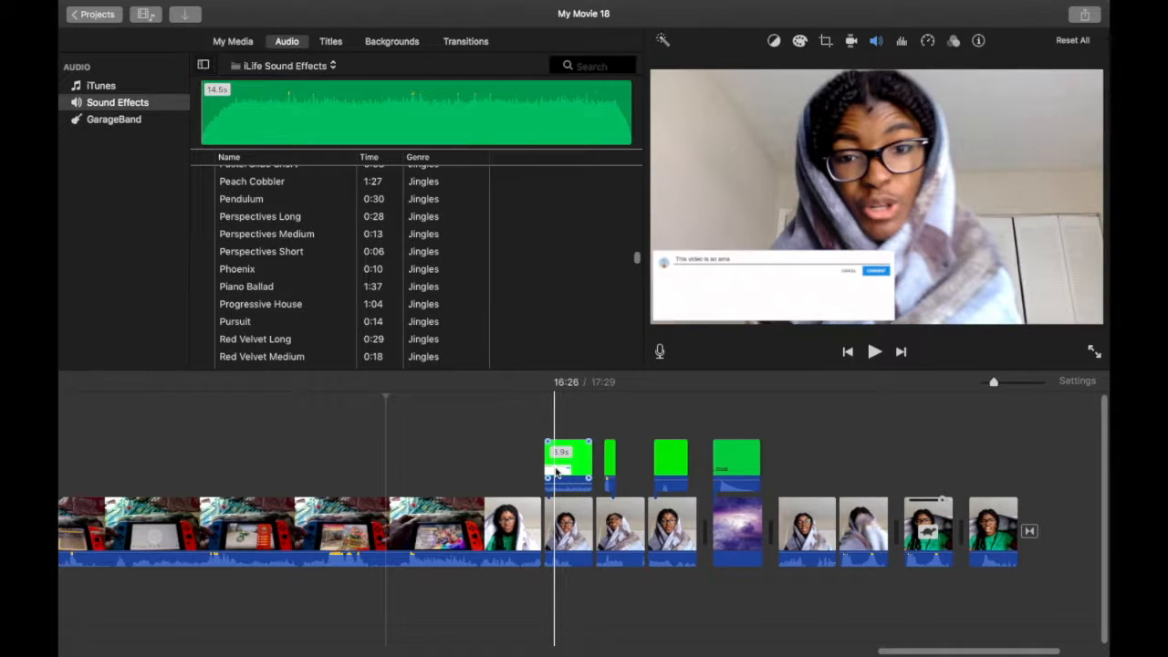